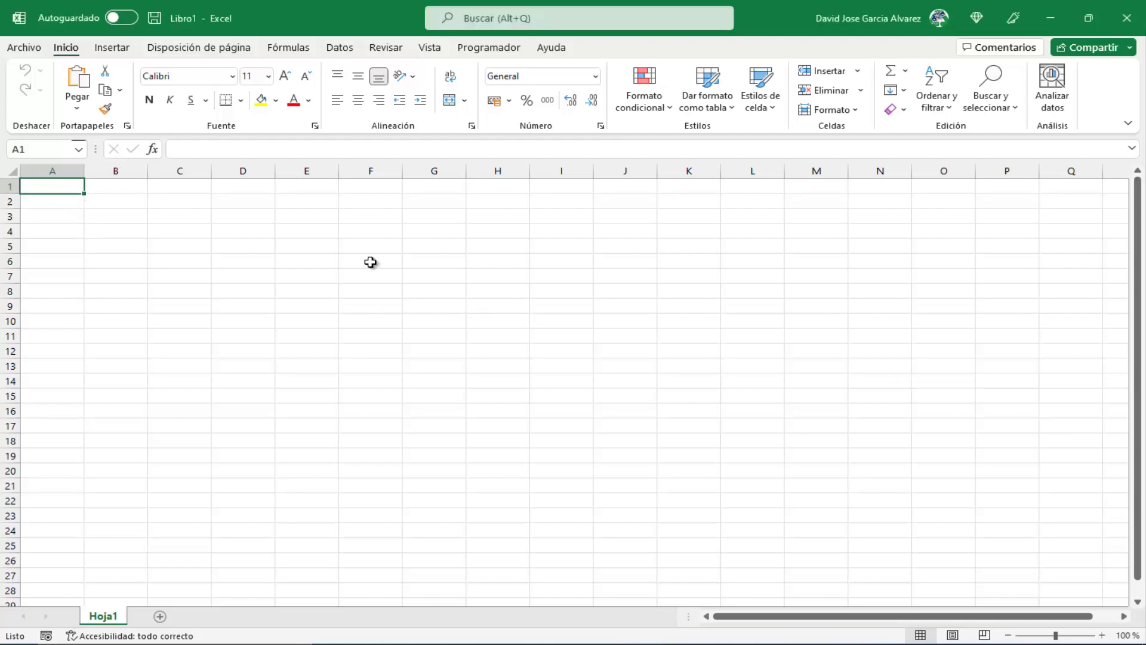
# Enter the headers Fecha, Nombre and Apellido in cells A1, B1 and C1 of Hoja1
pyautogui.write('Fecha')
pyautogui.press('Tab')
pyautogui.write('N')
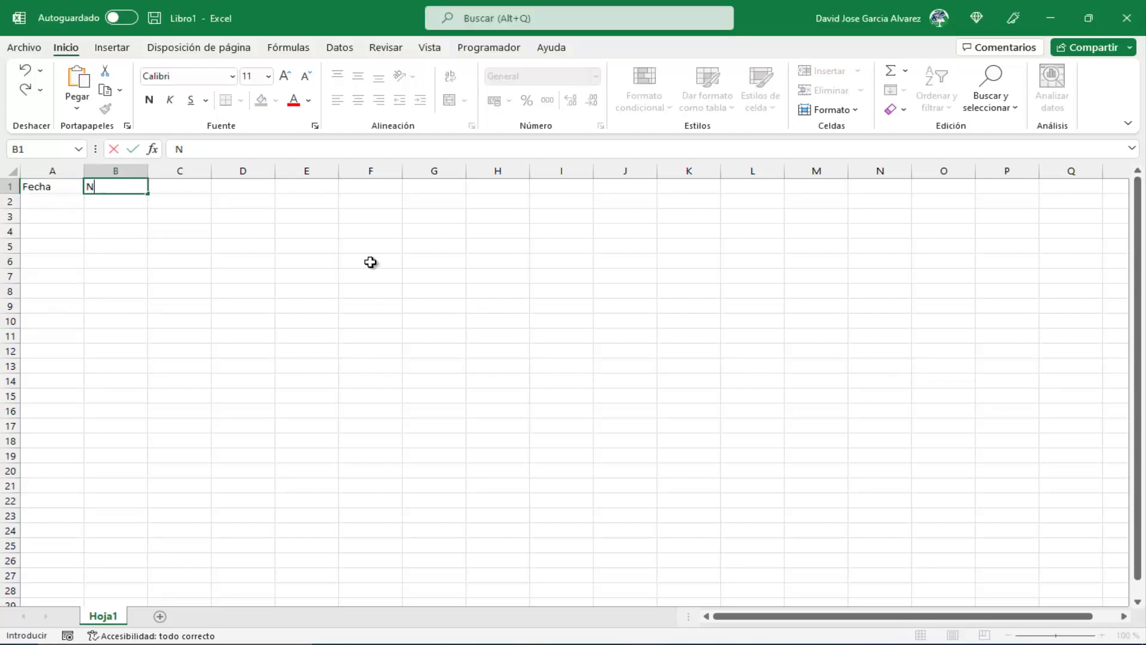
pyautogui.write('ombre')
pyautogui.press('Tab')
pyautogui.write('Apel')
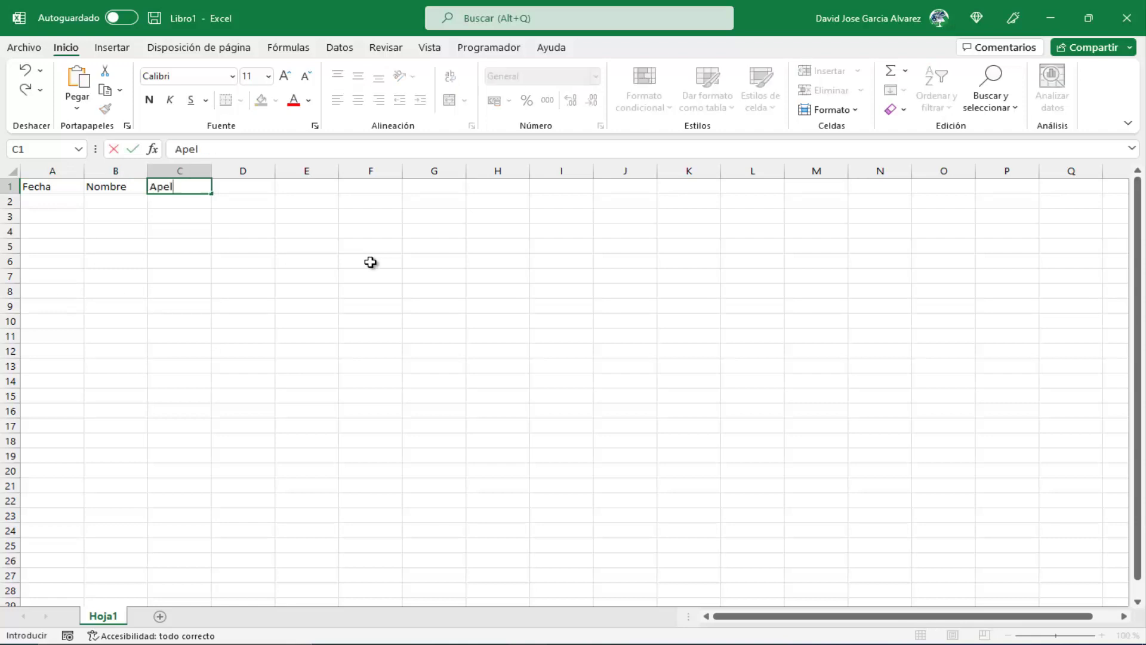
pyautogui.write('lido')
pyautogui.press('Tab')
pyautogui.press('Tab')
pyautogui.press('Tab')
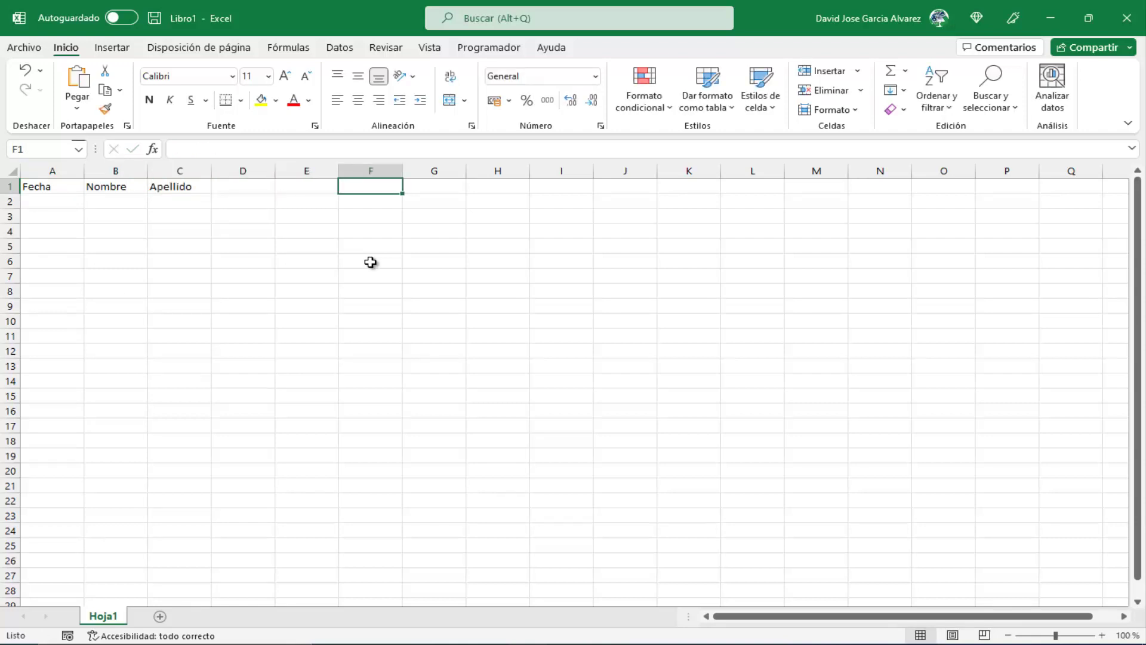
# Draw an ActiveX command button over cells H1:I2 from the Programador tab
pyautogui.click(509, 46)
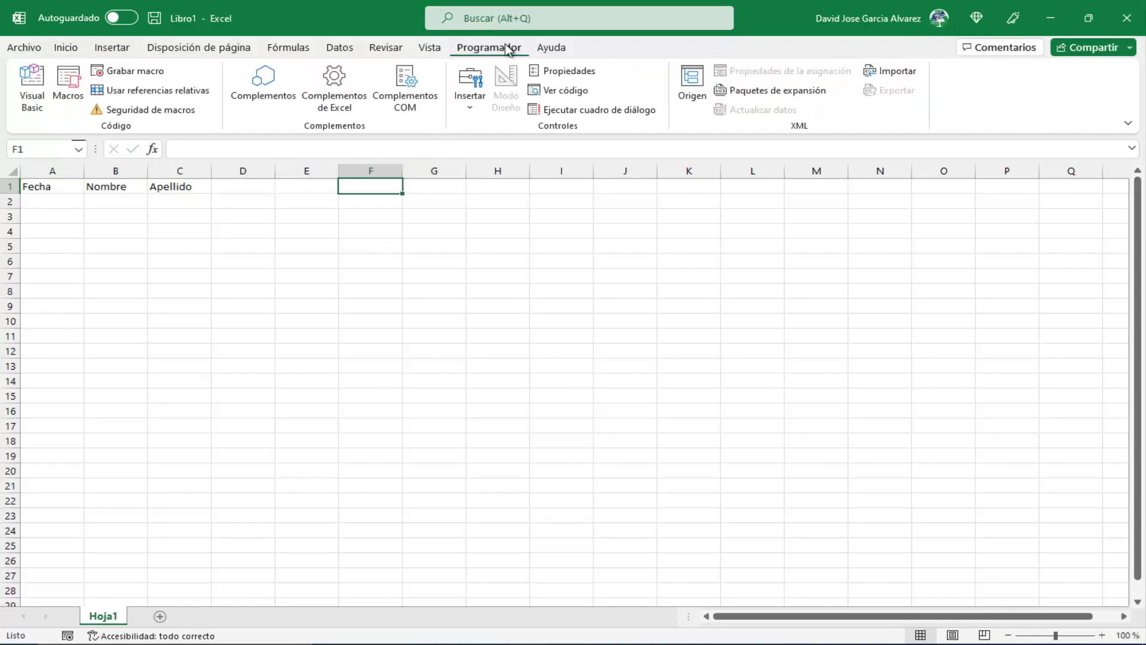
pyautogui.click(470, 109)
pyautogui.click(463, 208)
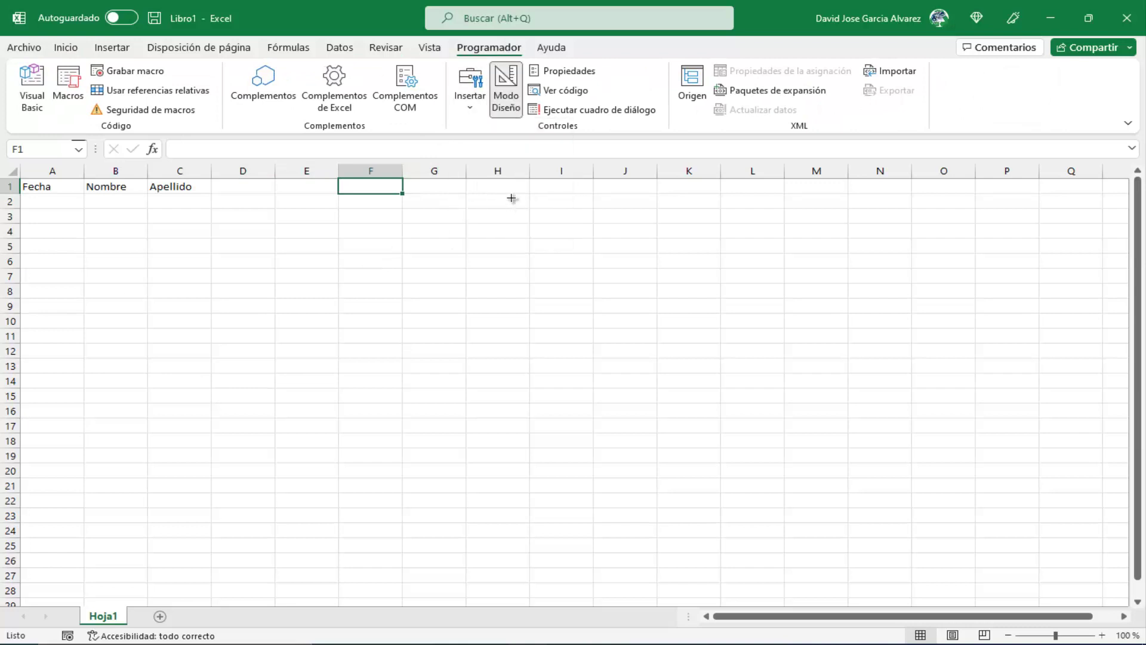
pyautogui.moveTo(500, 188); pyautogui.dragTo(578, 218)
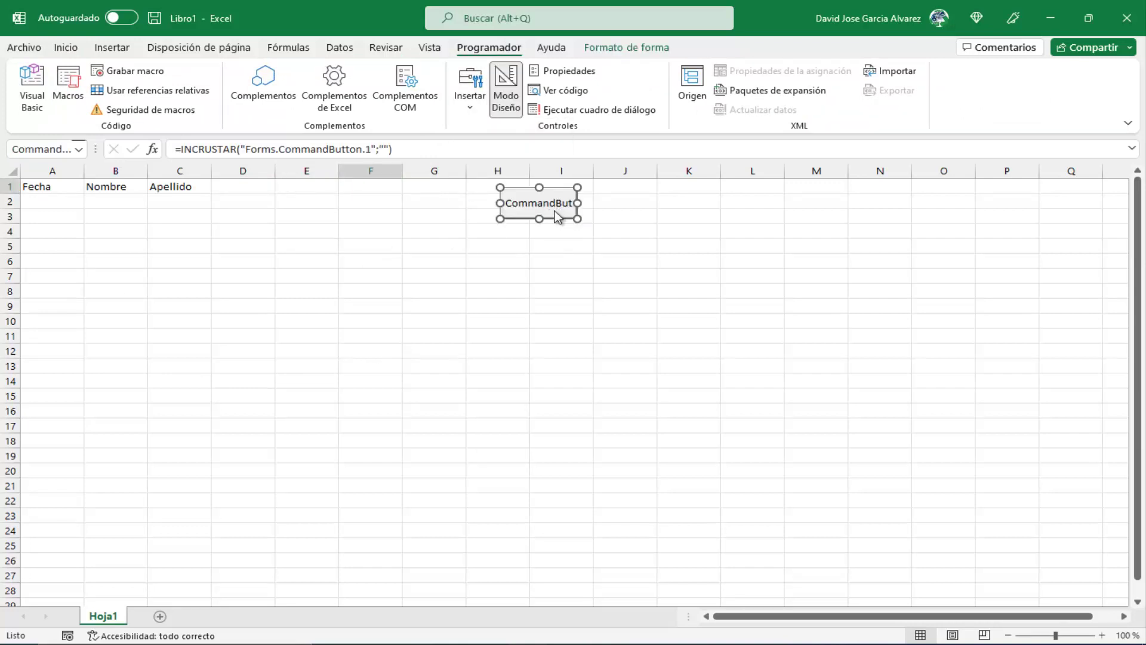
# Set the button's (Name) to BtnFormulario and its Caption to Formulario
pyautogui.rightClick(556, 212)
pyautogui.click(610, 287)
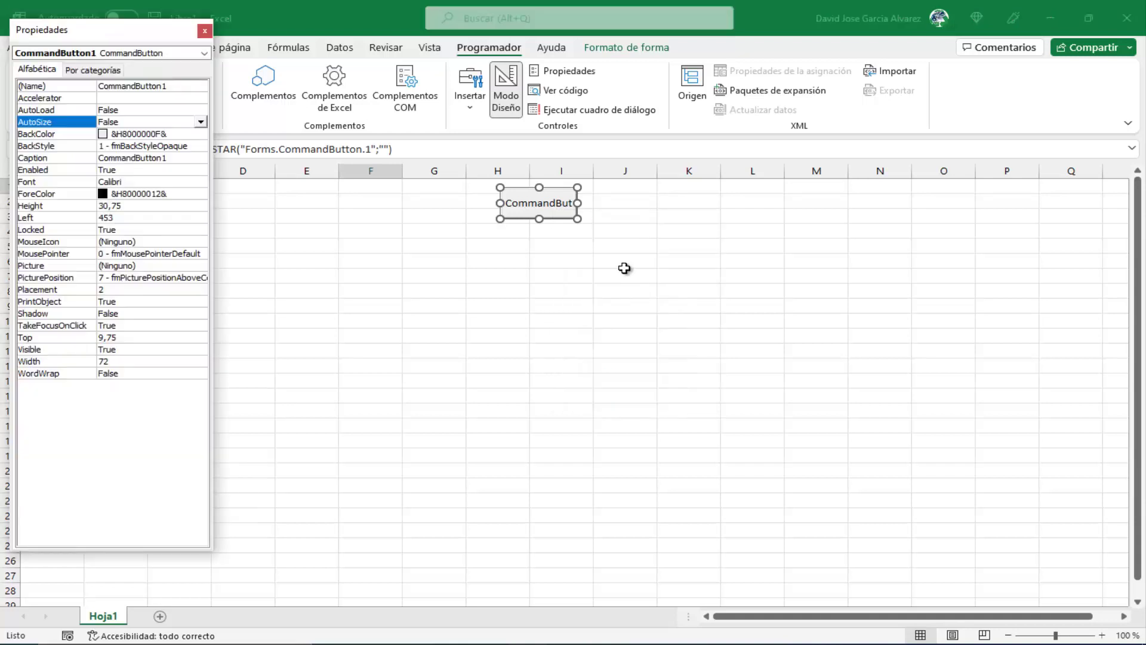
pyautogui.click(186, 87)
pyautogui.doubleClick(186, 90)
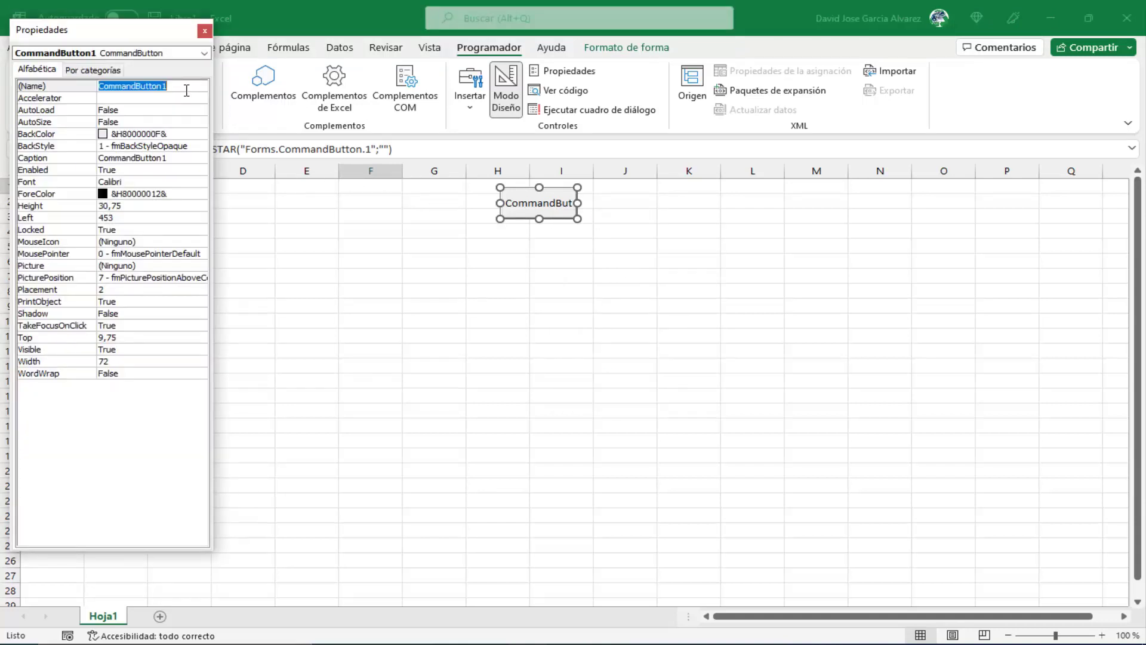
pyautogui.write('Btn')
pyautogui.write('Formulario')
pyautogui.press('Return')
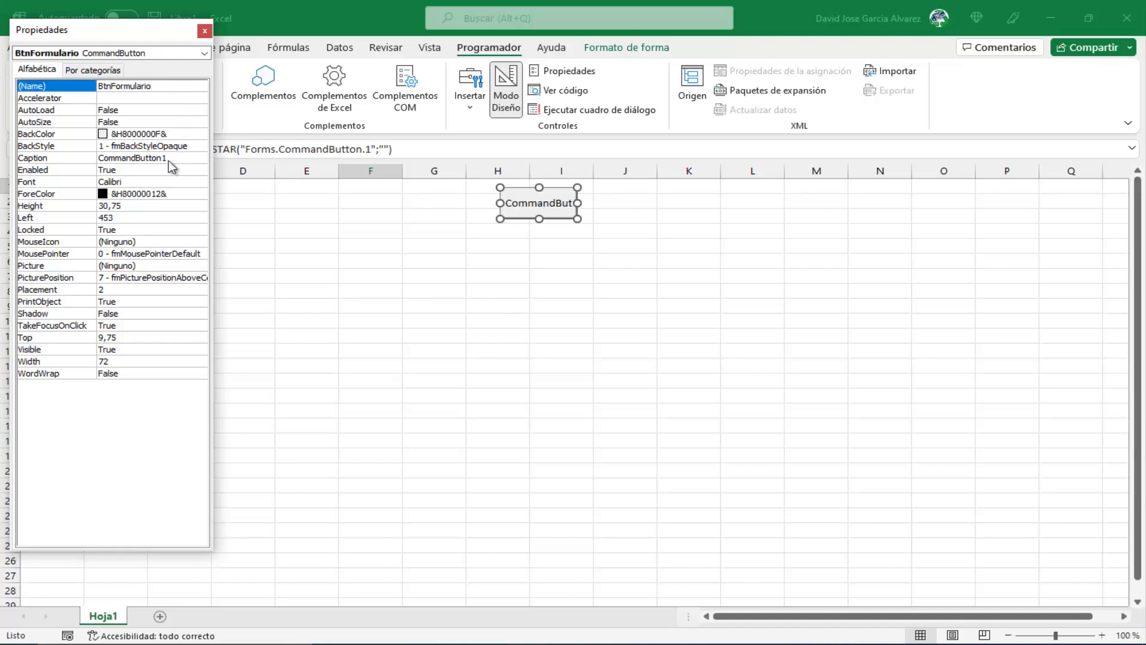
pyautogui.doubleClick(170, 160)
pyautogui.write('Fo')
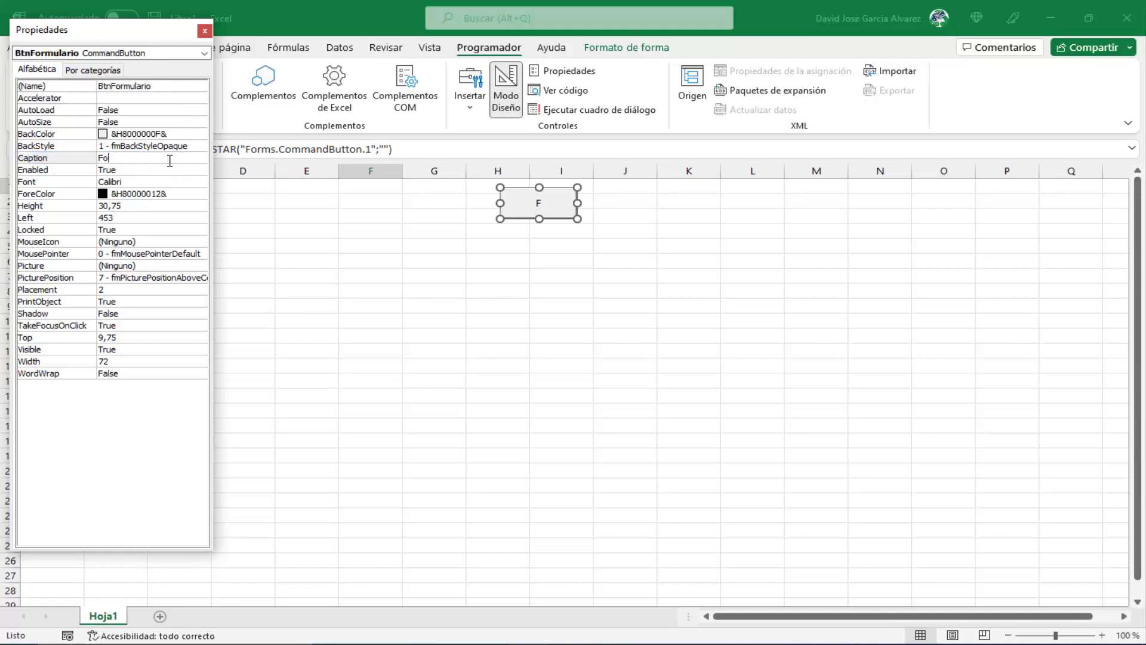
pyautogui.write('rmulario')
pyautogui.press('Return')
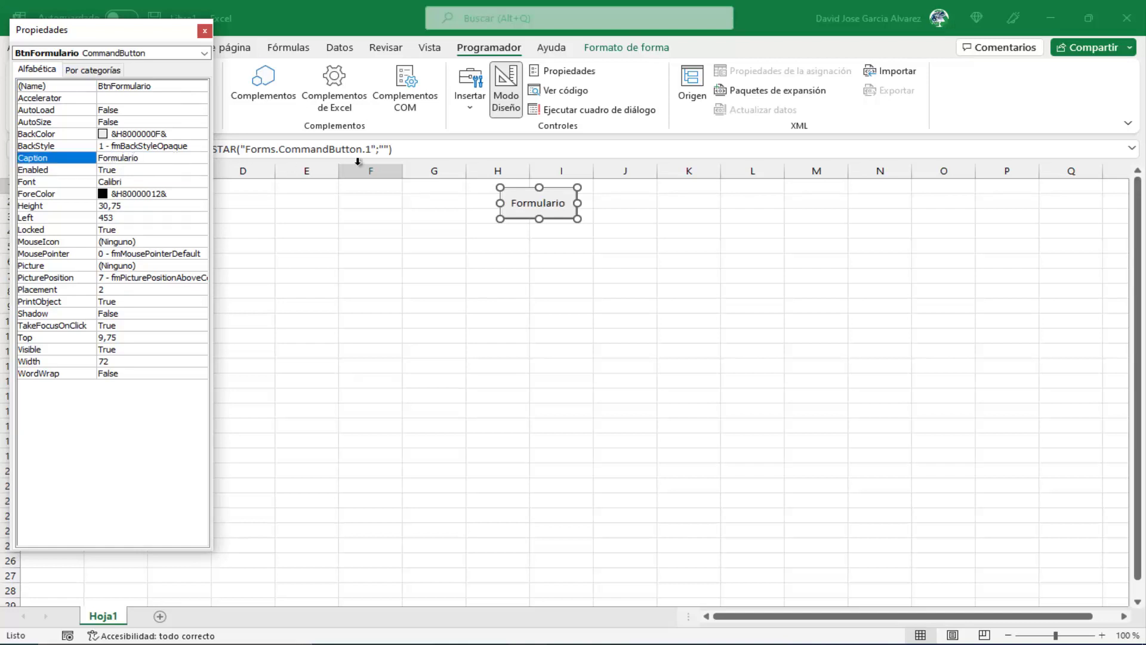
pyautogui.click(204, 30)
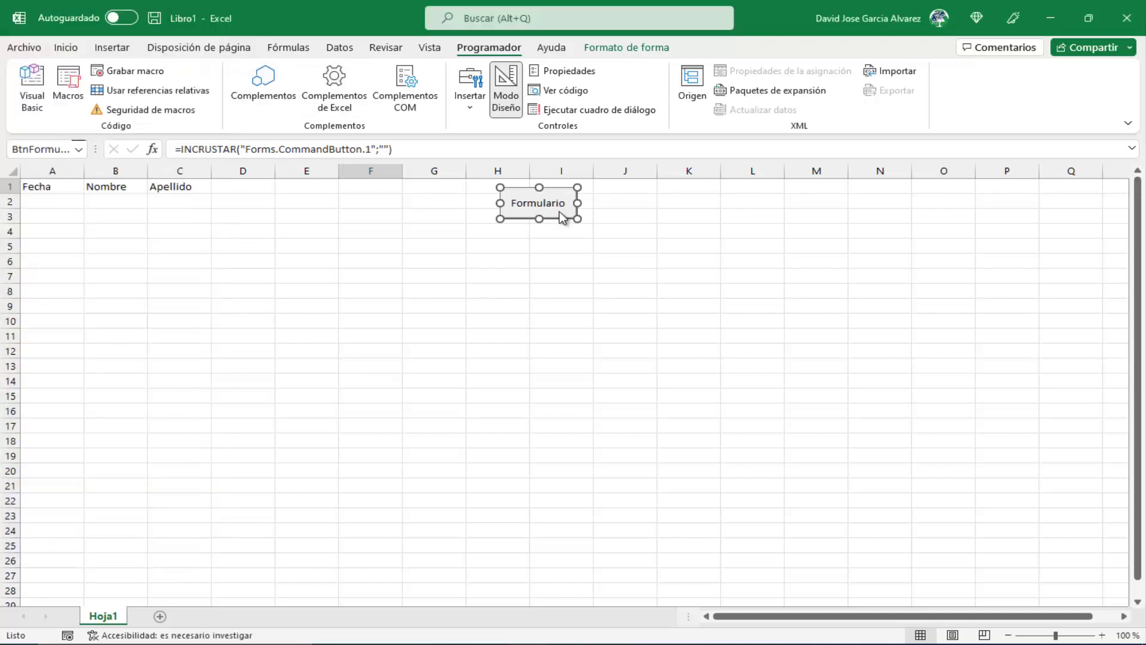
# Set the button to not move or size with cells, exclude it from printing, and enlarge it
pyautogui.rightClick(561, 217)
pyautogui.click(649, 400)
pyautogui.click(713, 294)
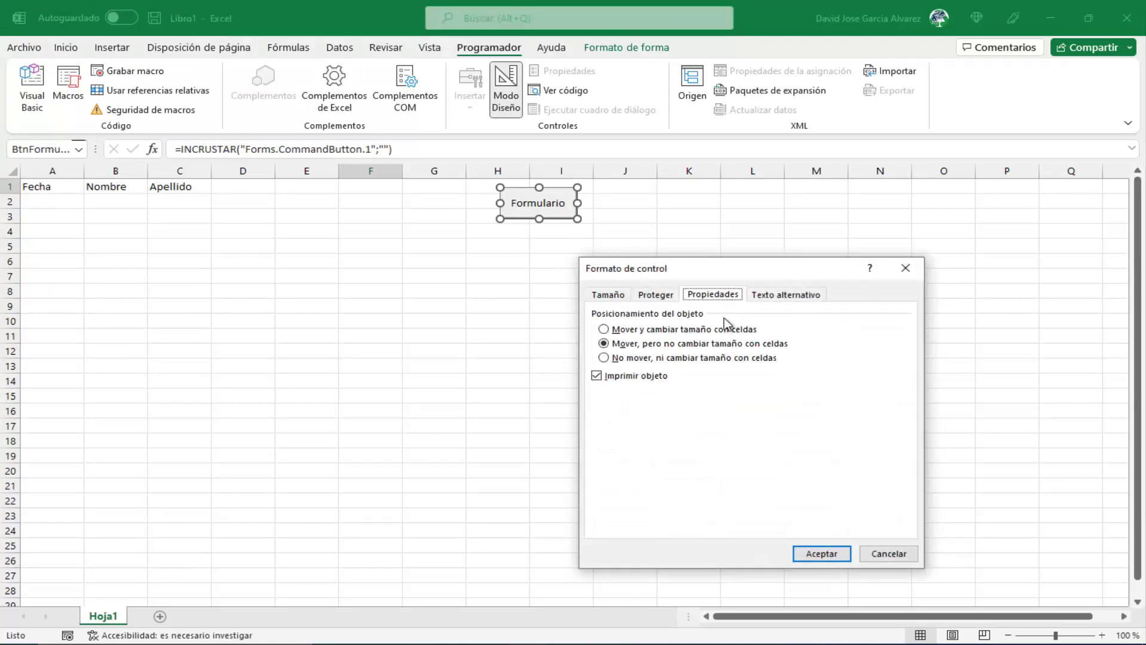
pyautogui.click(645, 358)
pyautogui.click(627, 376)
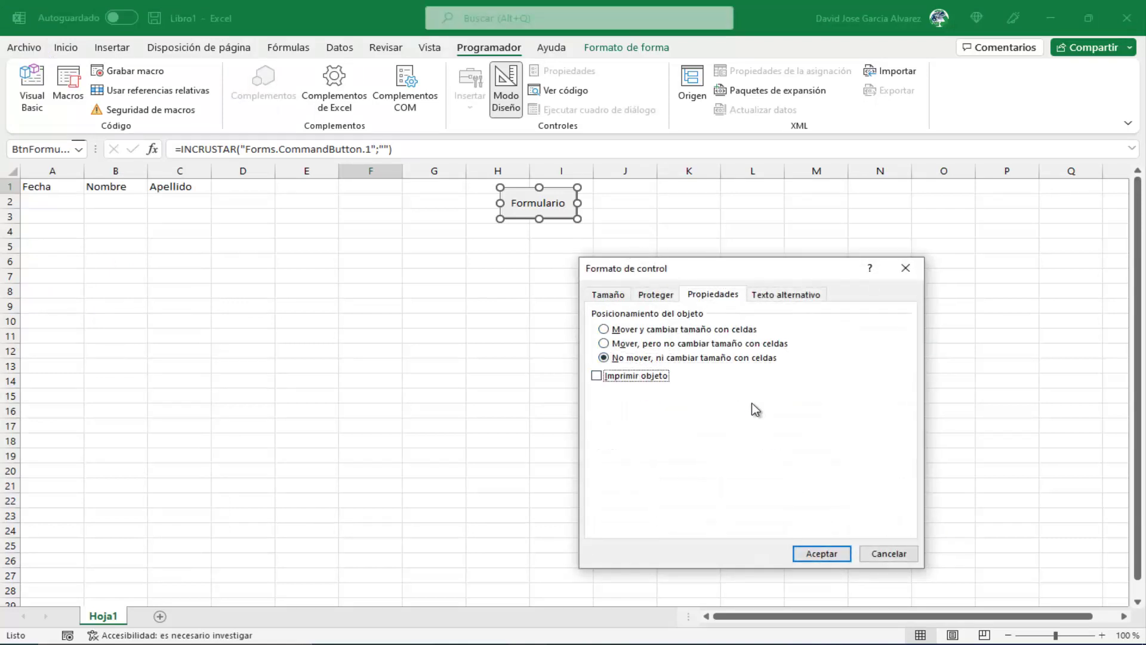
pyautogui.click(824, 554)
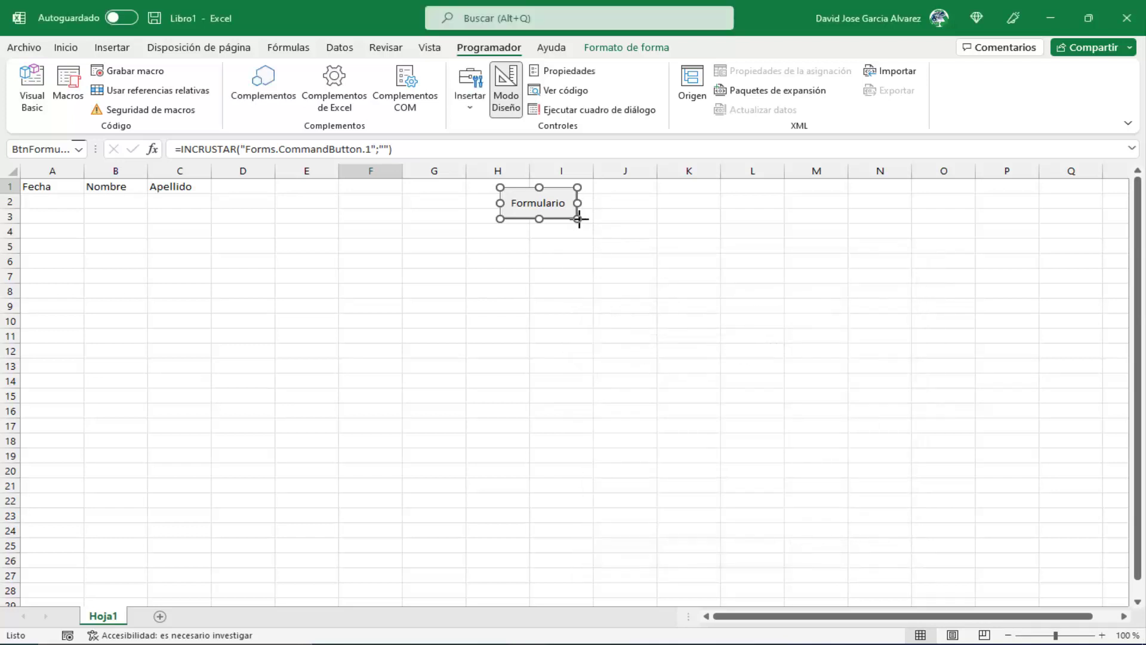
pyautogui.moveTo(579, 219); pyautogui.dragTo(600, 226)
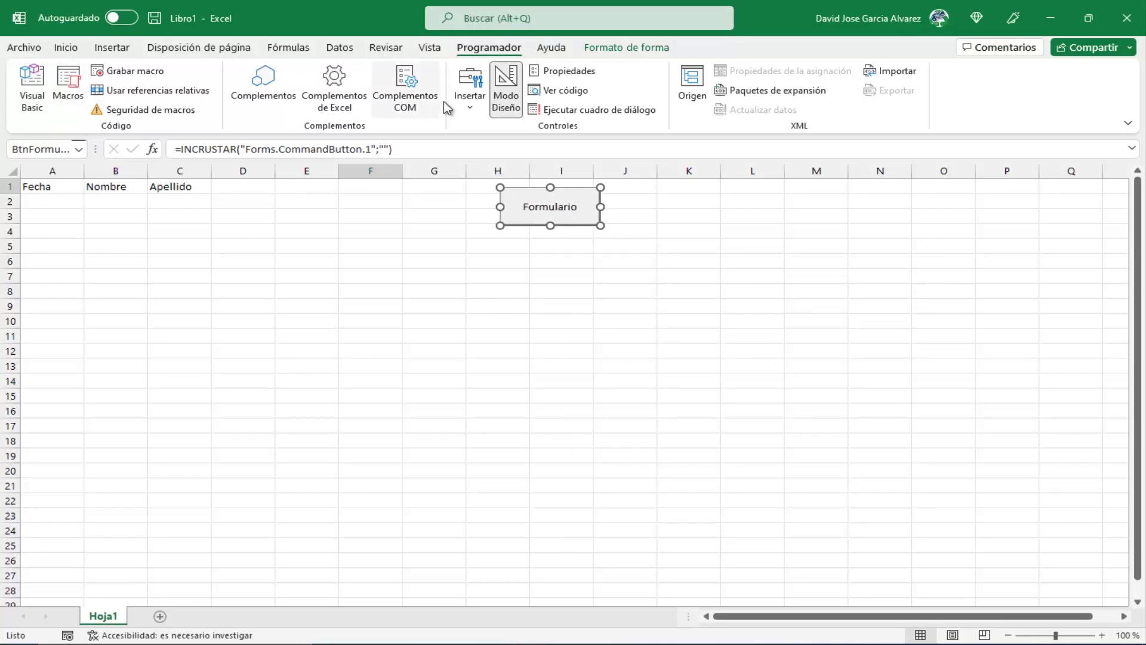
# Leave design mode, insert a new UserForm in the Visual Basic editor and resize it
pyautogui.click(506, 88)
pyautogui.click(31, 87)
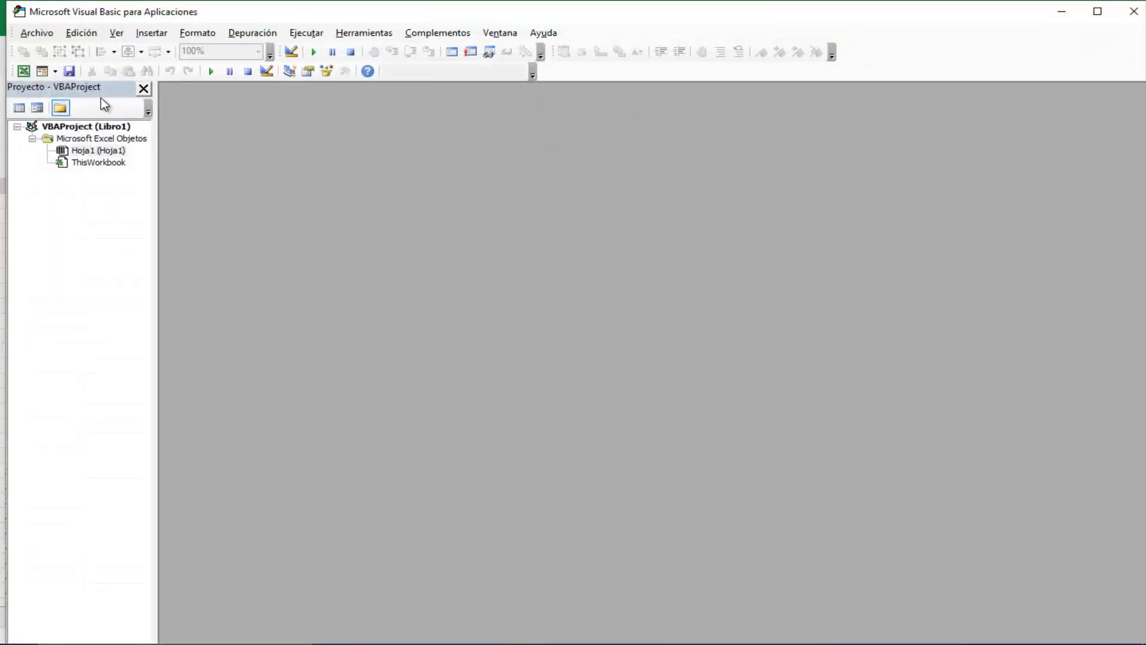
pyautogui.click(55, 71)
pyautogui.click(78, 87)
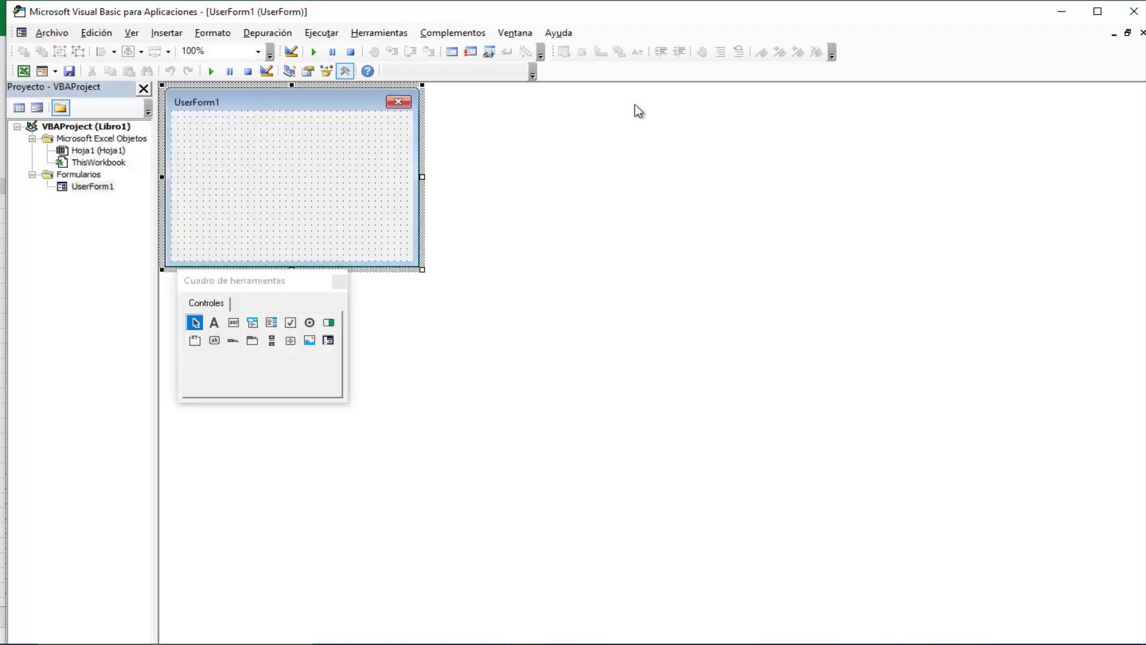
pyautogui.click(1098, 11)
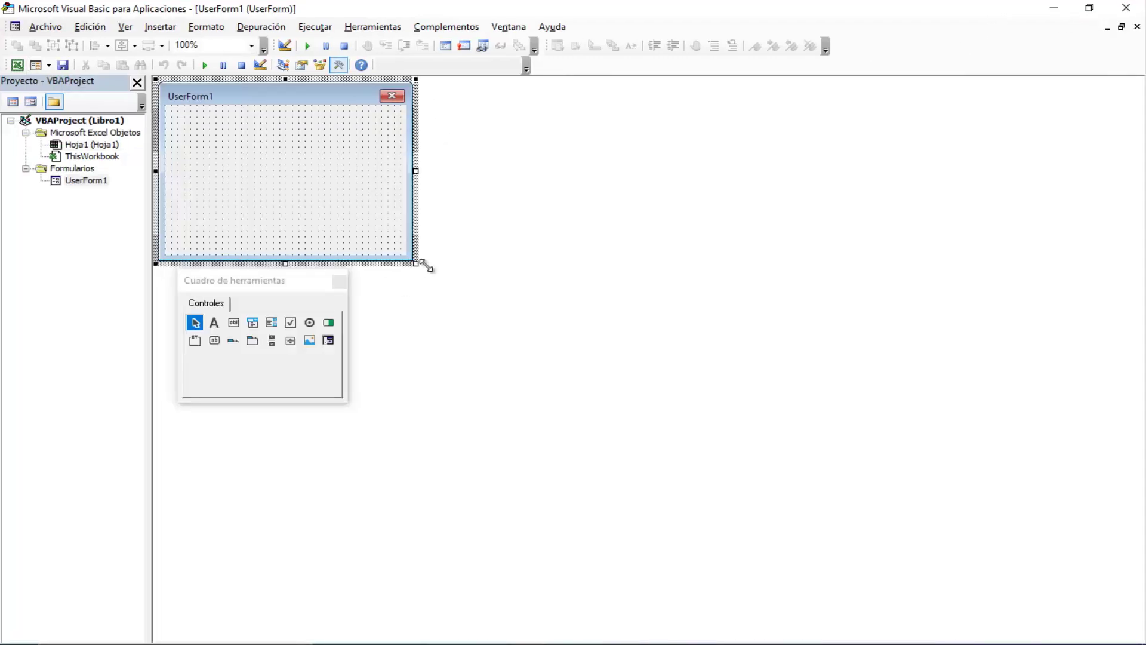
pyautogui.moveTo(426, 267); pyautogui.dragTo(479, 256)
# Add two labels on UserForm1, each with a text box beside it
pyautogui.click(214, 323)
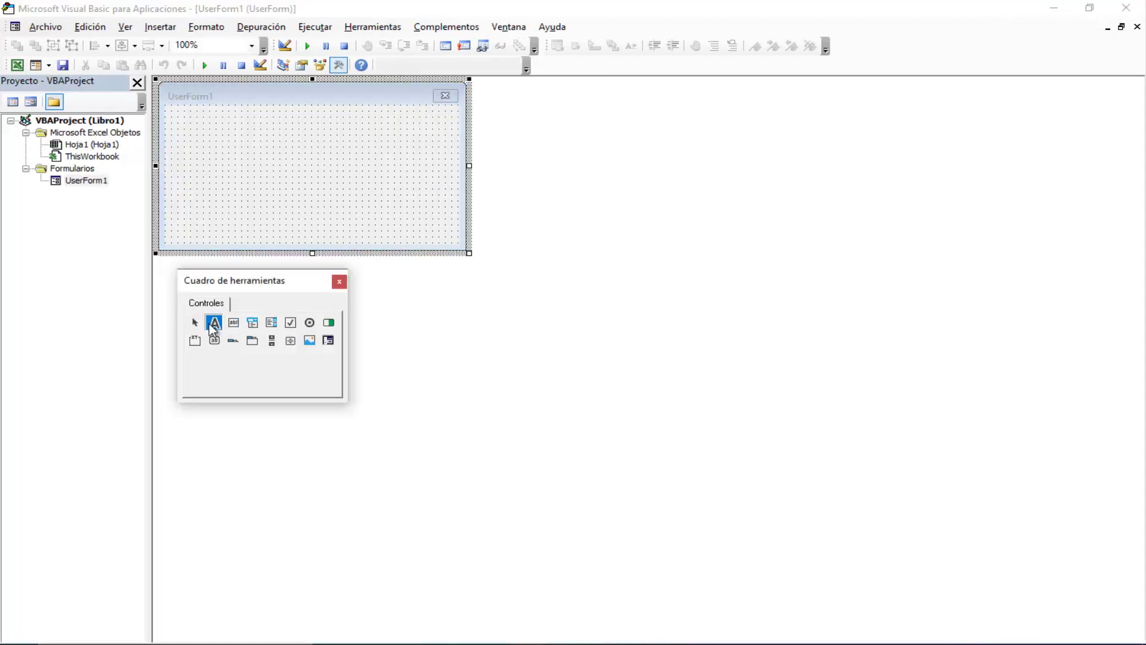
pyautogui.click(185, 134)
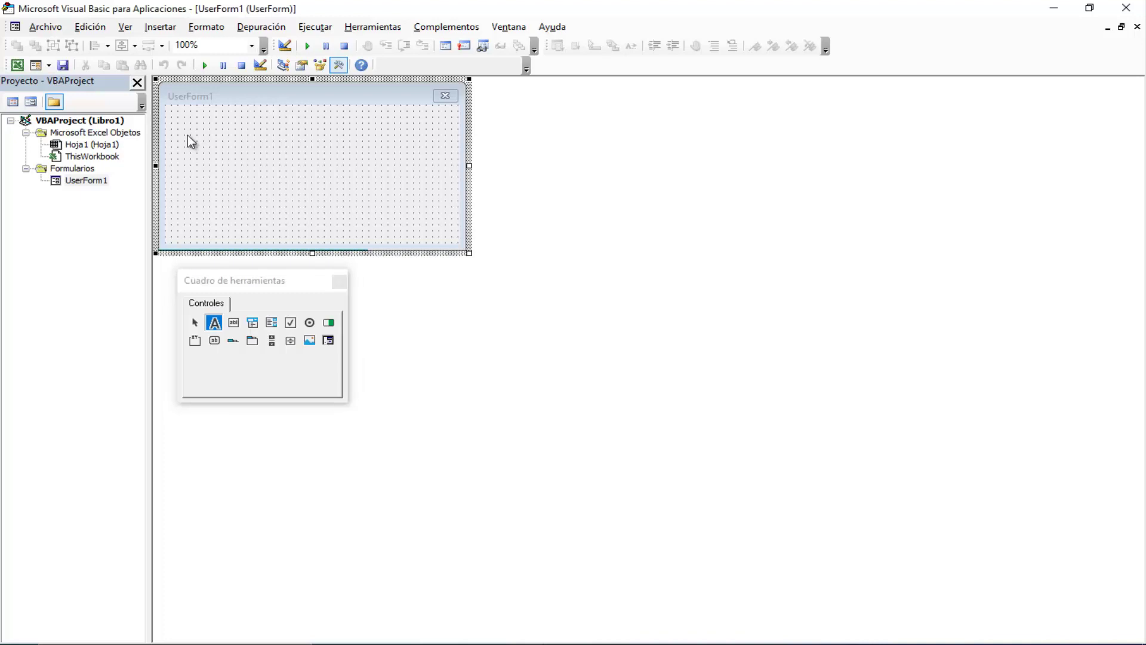
pyautogui.click(214, 323)
pyautogui.click(176, 176)
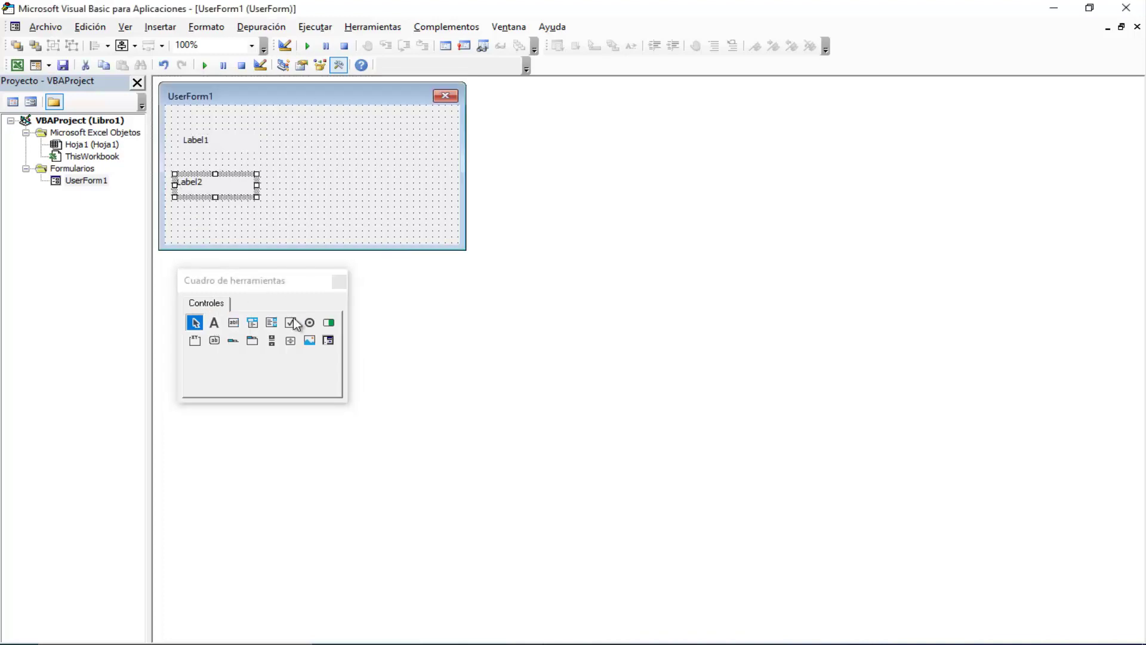
pyautogui.click(235, 323)
pyautogui.click(265, 127)
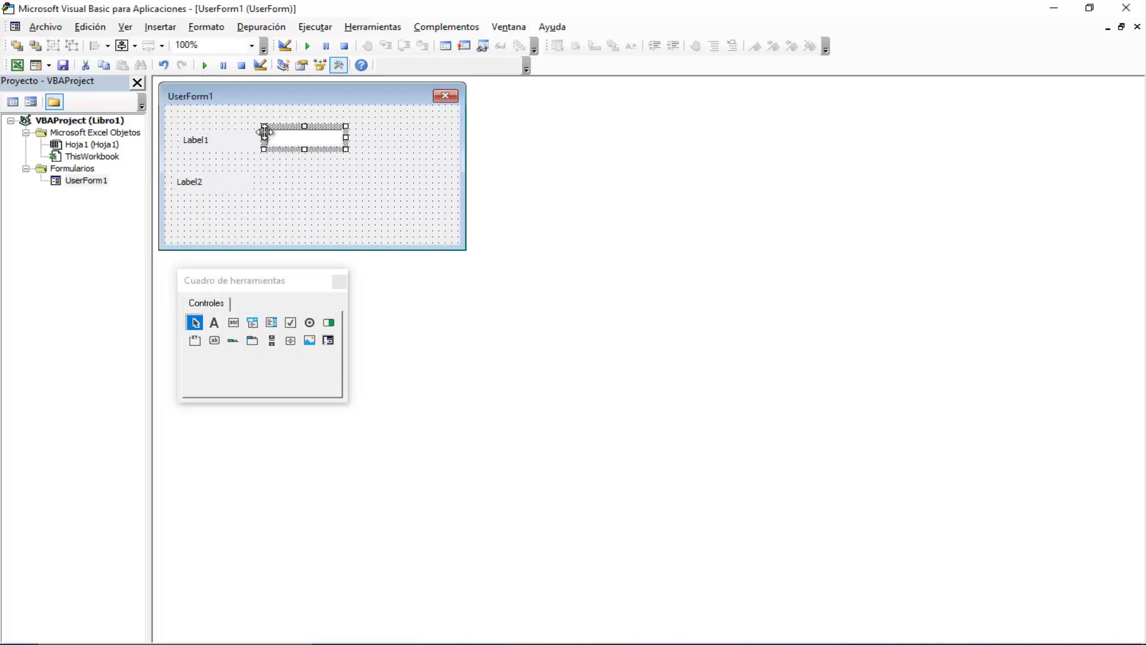
pyautogui.click(233, 322)
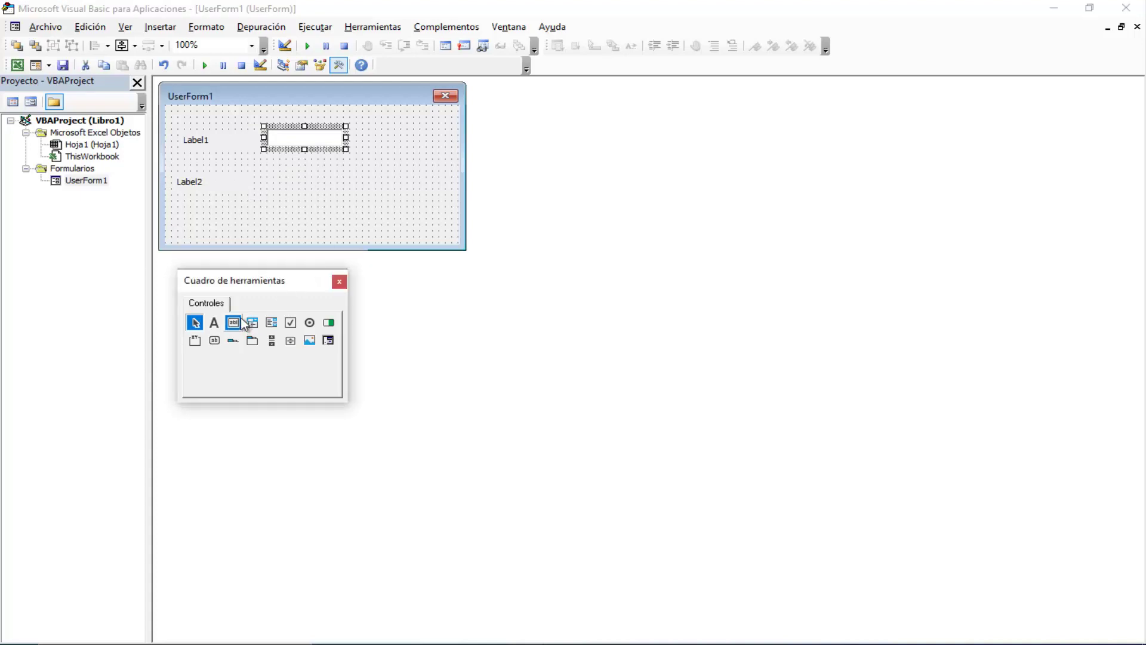
pyautogui.click(266, 180)
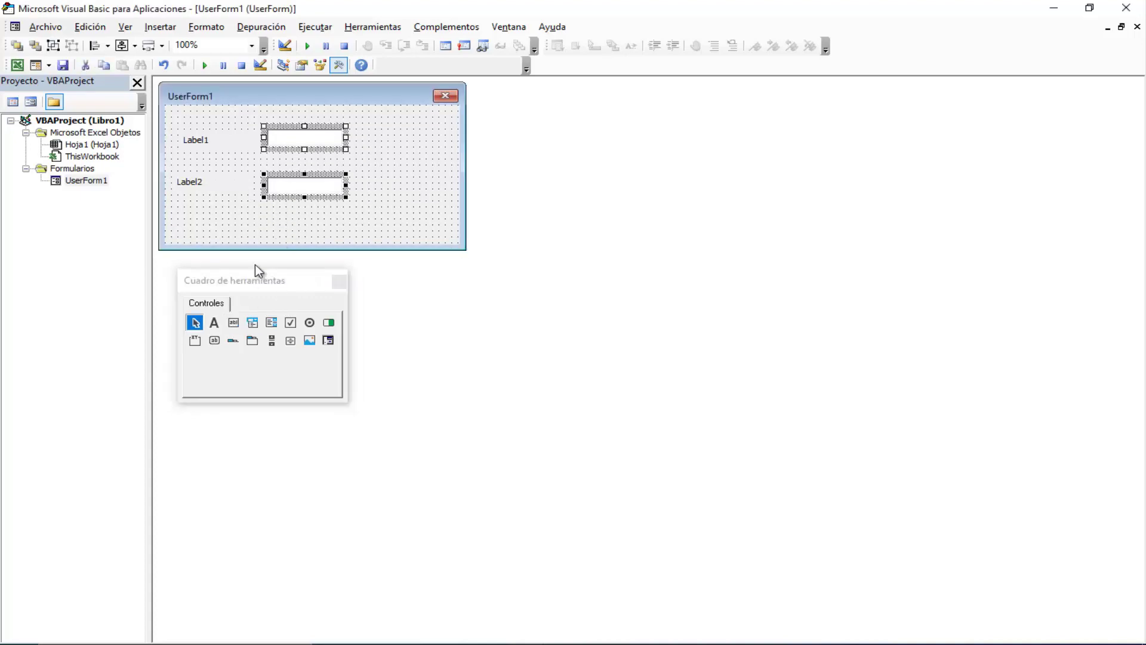
# Set both text boxes' BorderStyle to 1 - fmBorderStyleSingle
pyautogui.click(304, 67)
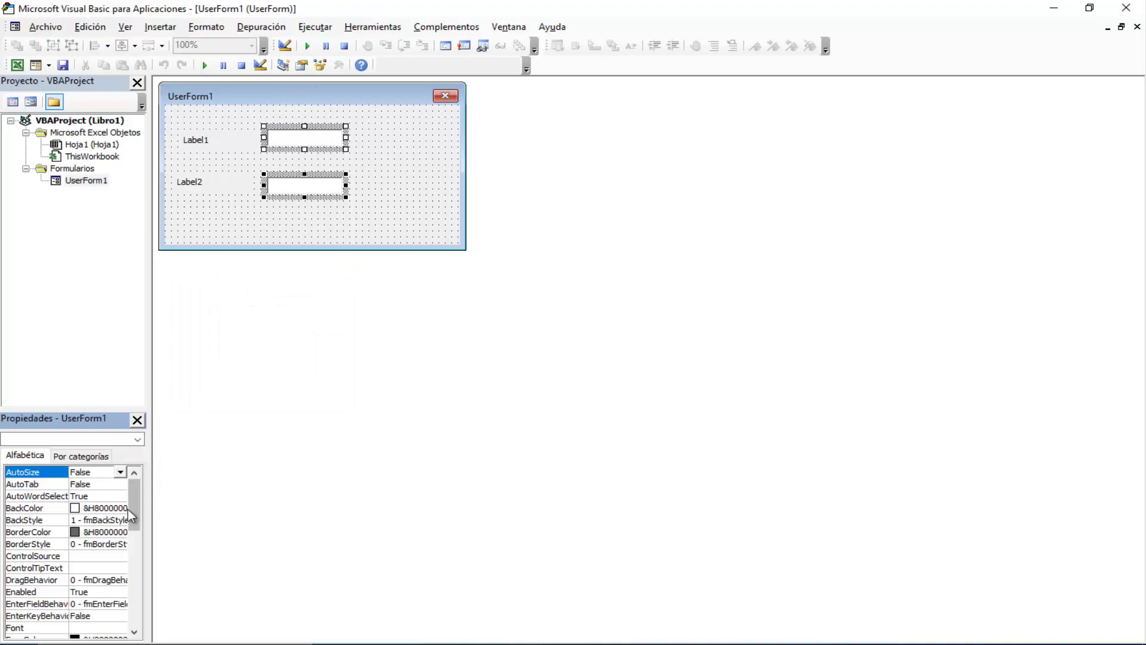
pyautogui.click(94, 544)
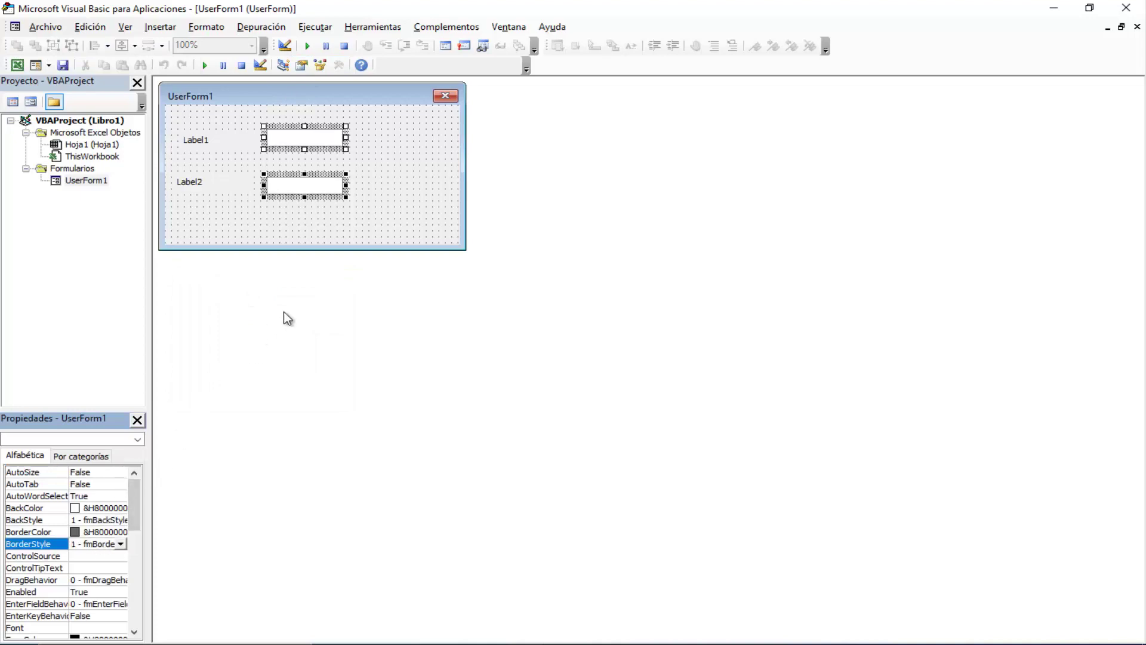
pyautogui.click(360, 230)
# Caption Label1 as Nombre and Label2 as Apellido
pyautogui.click(213, 141)
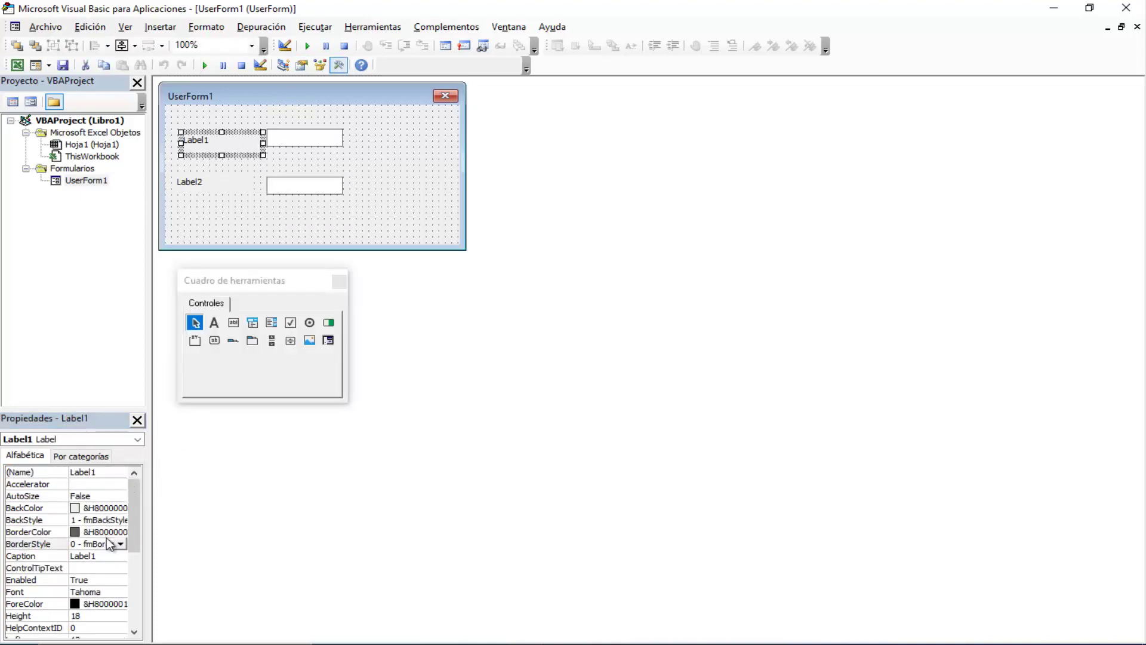
pyautogui.click(108, 556)
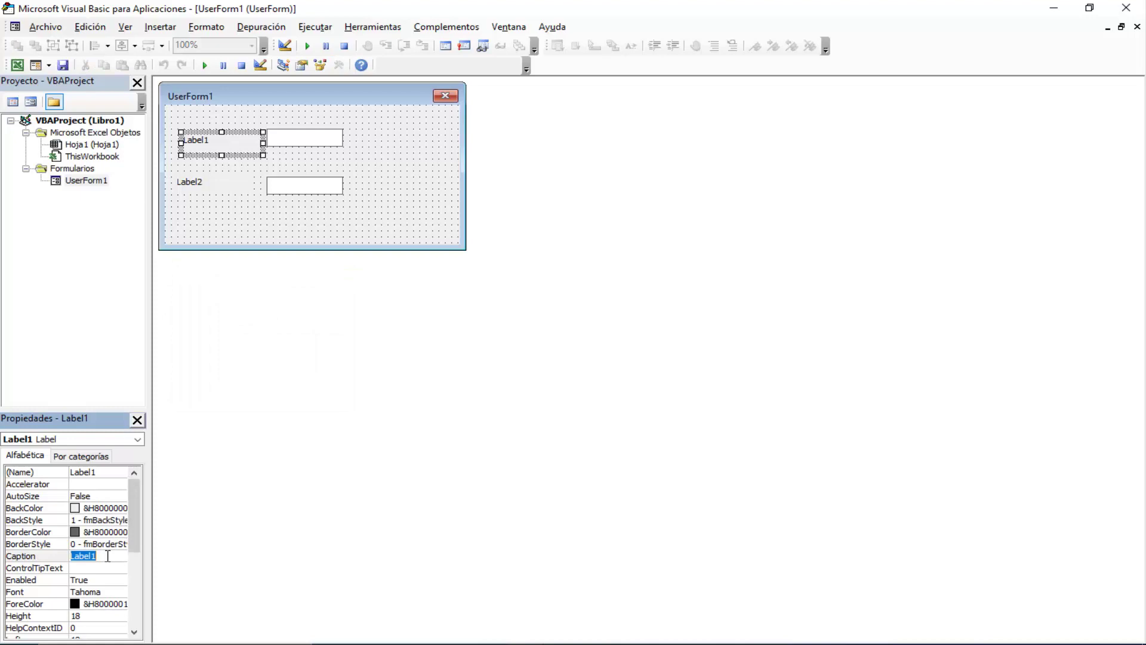
pyautogui.write('Nomb')
pyautogui.write('re')
pyautogui.press('Return')
pyautogui.click(209, 181)
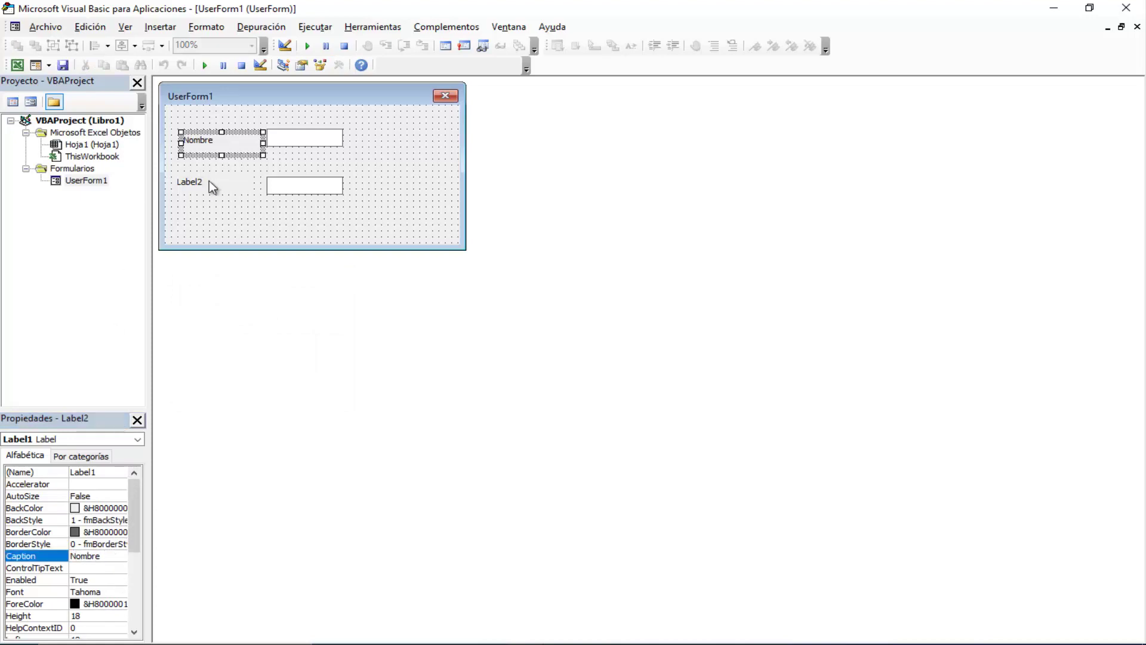
pyautogui.click(114, 556)
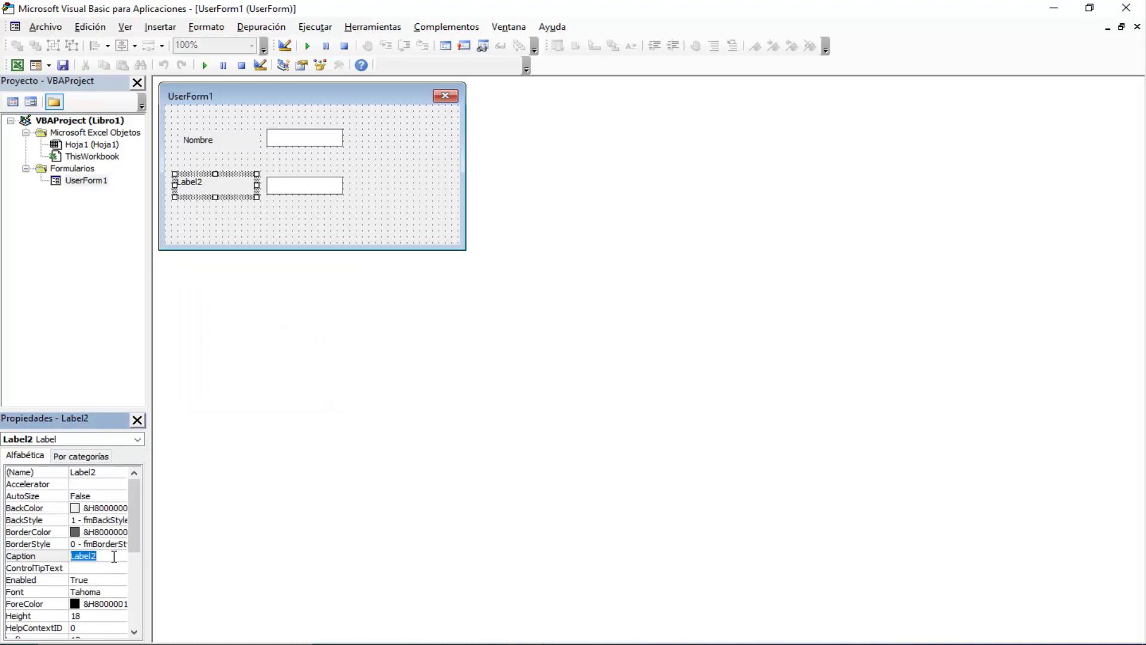
pyautogui.write('Apellido')
pyautogui.press('Return')
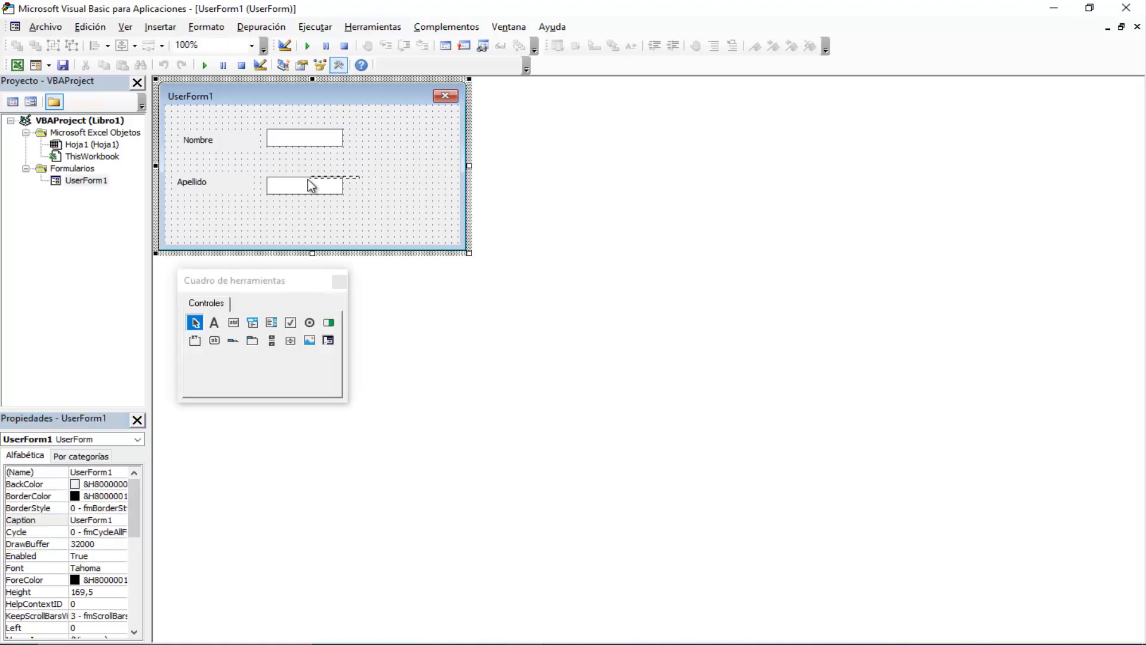
# Move the Apellido label and text box up and draw a command button beneath them
pyautogui.moveTo(360, 179)
pyautogui.mouseDown()
pyautogui.moveTo(254, 190)
pyautogui.moveTo(278, 170)
pyautogui.mouseUp()
pyautogui.click(289, 210)
pyautogui.click(214, 341)
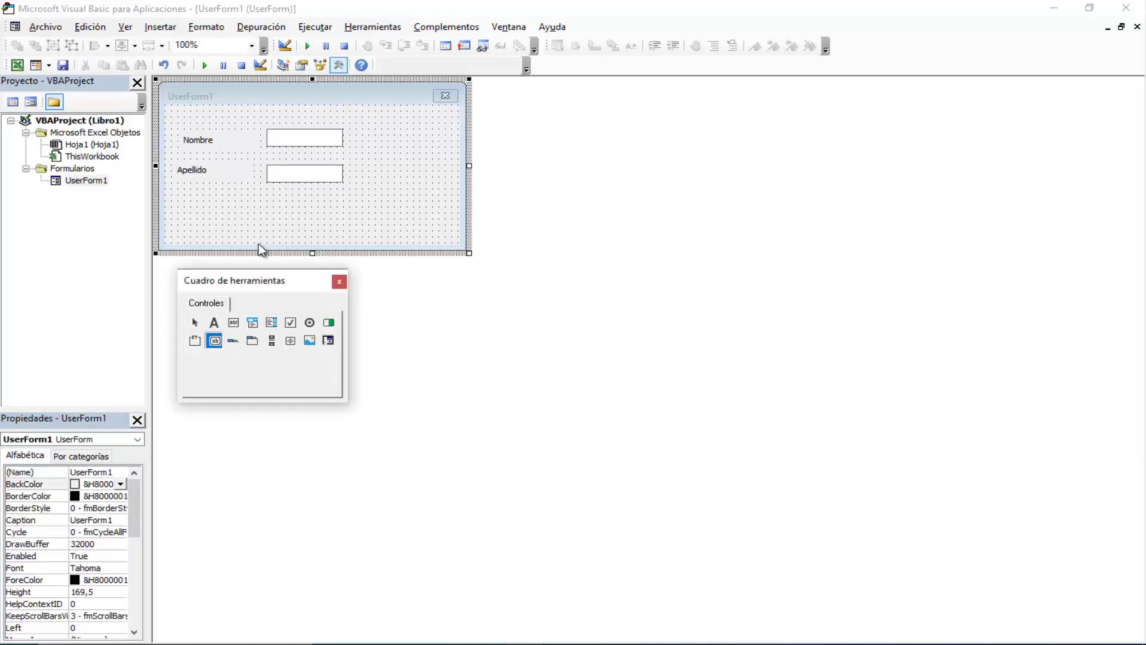
pyautogui.moveTo(184, 201); pyautogui.dragTo(264, 234)
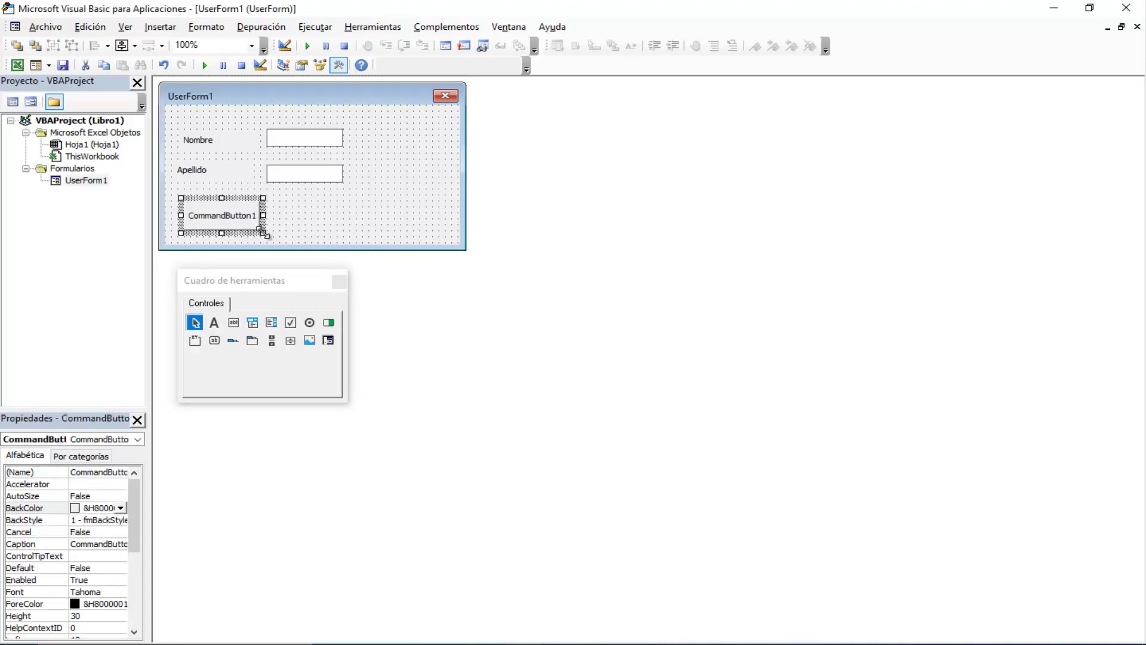
# Name the new button BtnProcesar and caption it Registrar
pyautogui.doubleClick(111, 472)
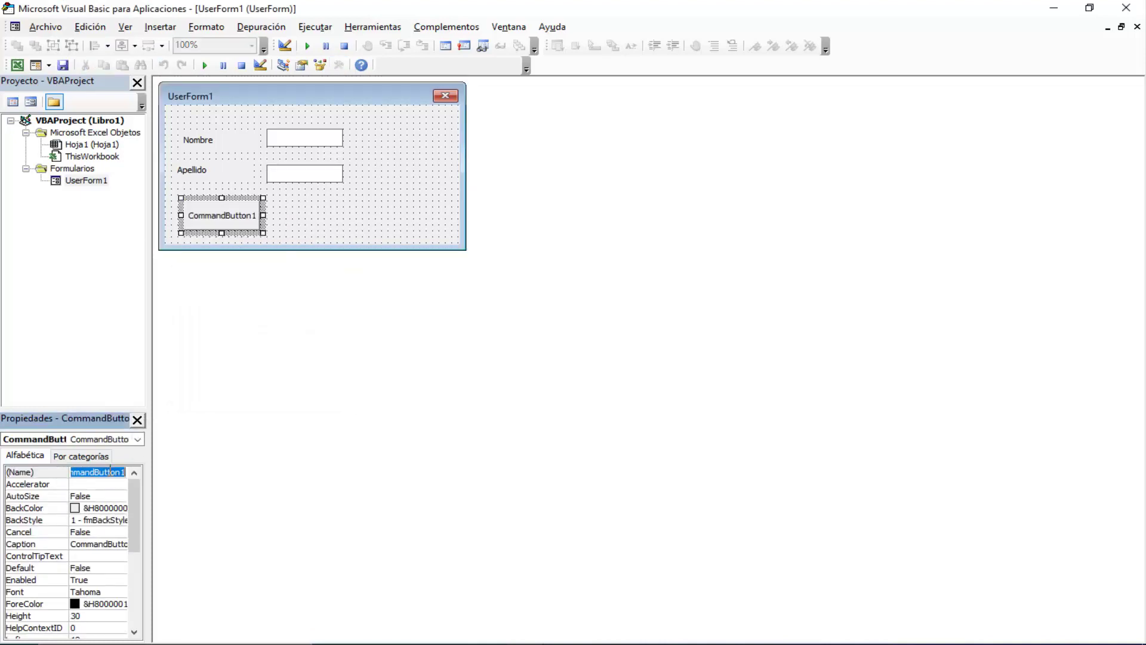
pyautogui.write('BtnProcesar')
pyautogui.press('Return')
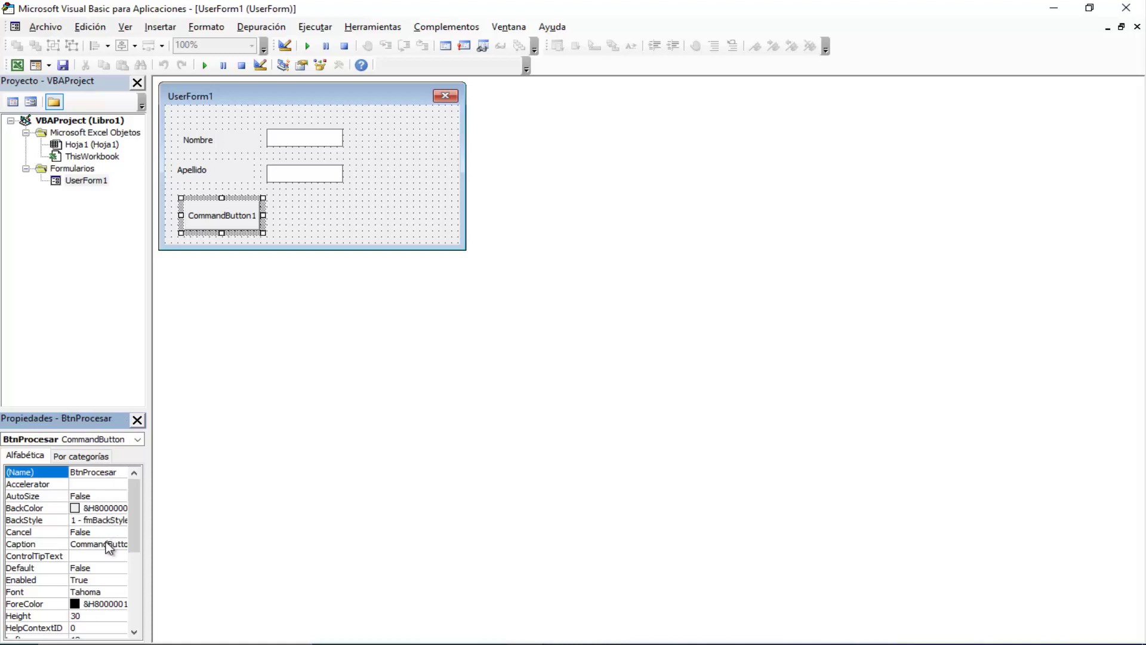
pyautogui.doubleClick(98, 543)
pyautogui.write('Regist')
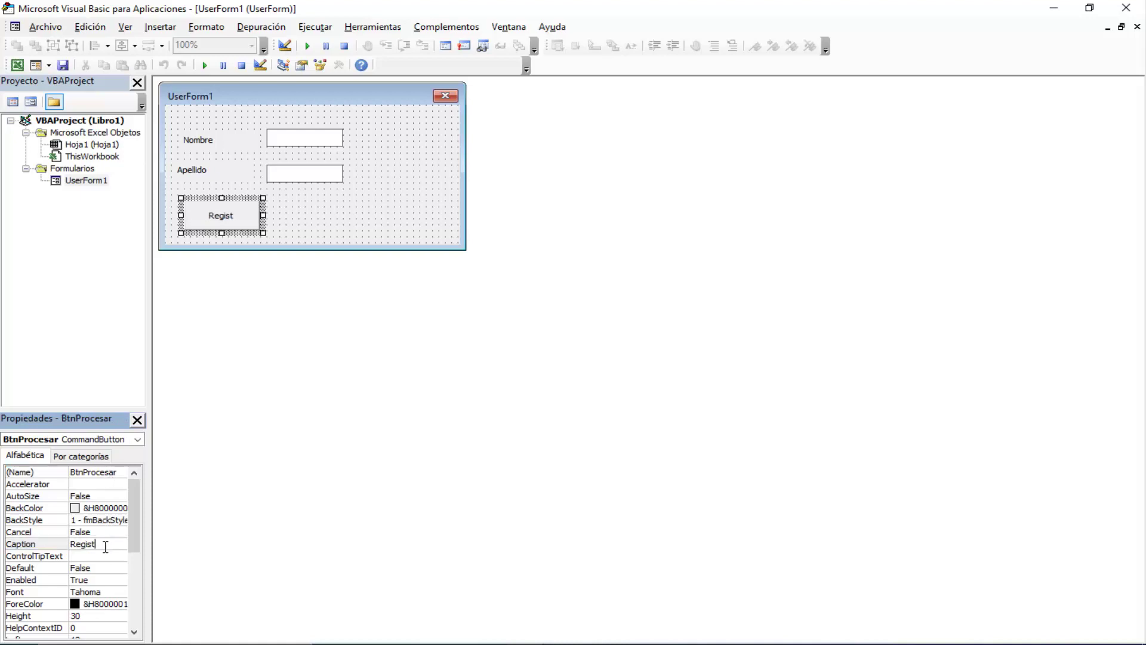
pyautogui.write('rar')
pyautogui.press('Return')
pyautogui.click(361, 203)
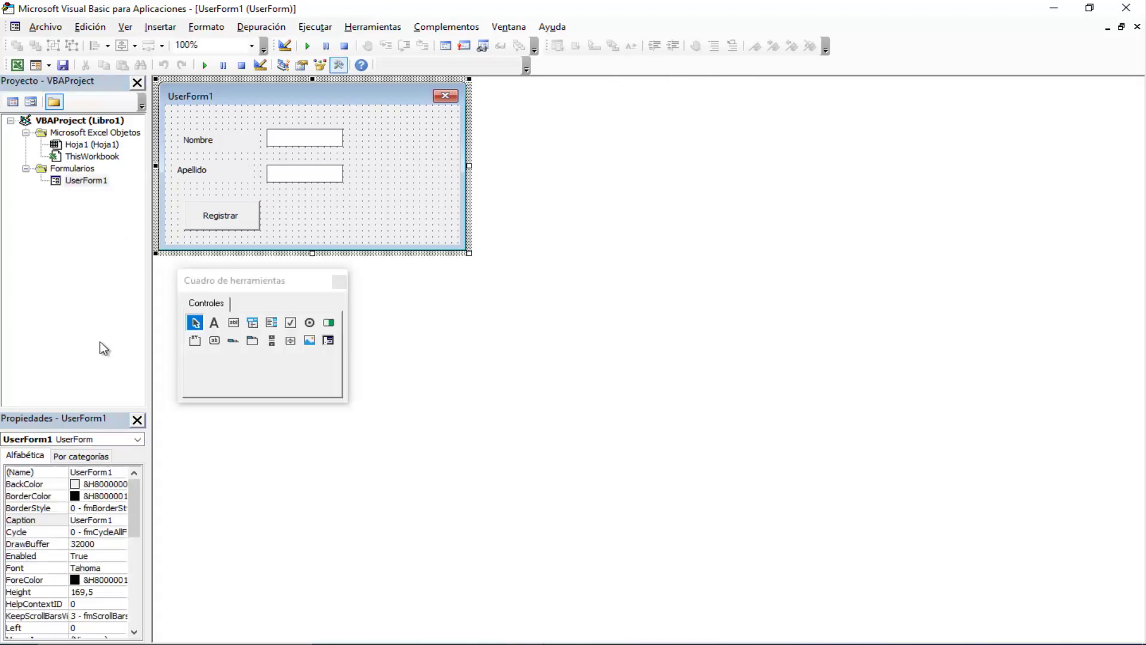
# Rename the form xFormulario
pyautogui.doubleClick(117, 471)
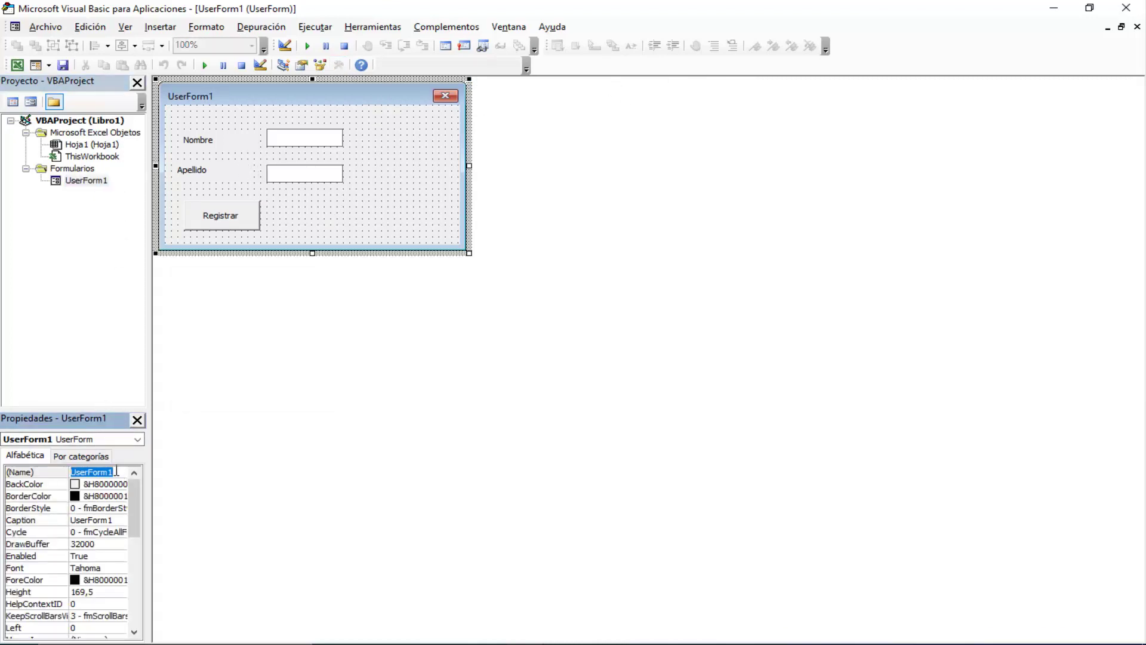
pyautogui.write('xFormulario')
pyautogui.press('Return')
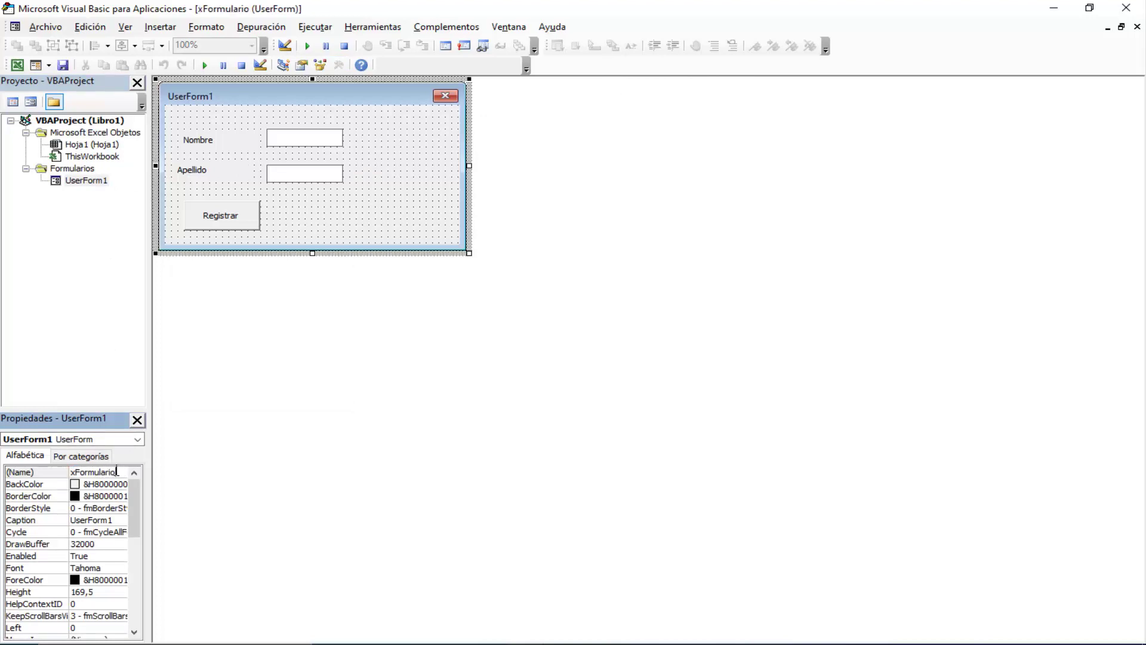
# Clear the form's UserForm1 caption and make the form slightly shorter
pyautogui.click(353, 249)
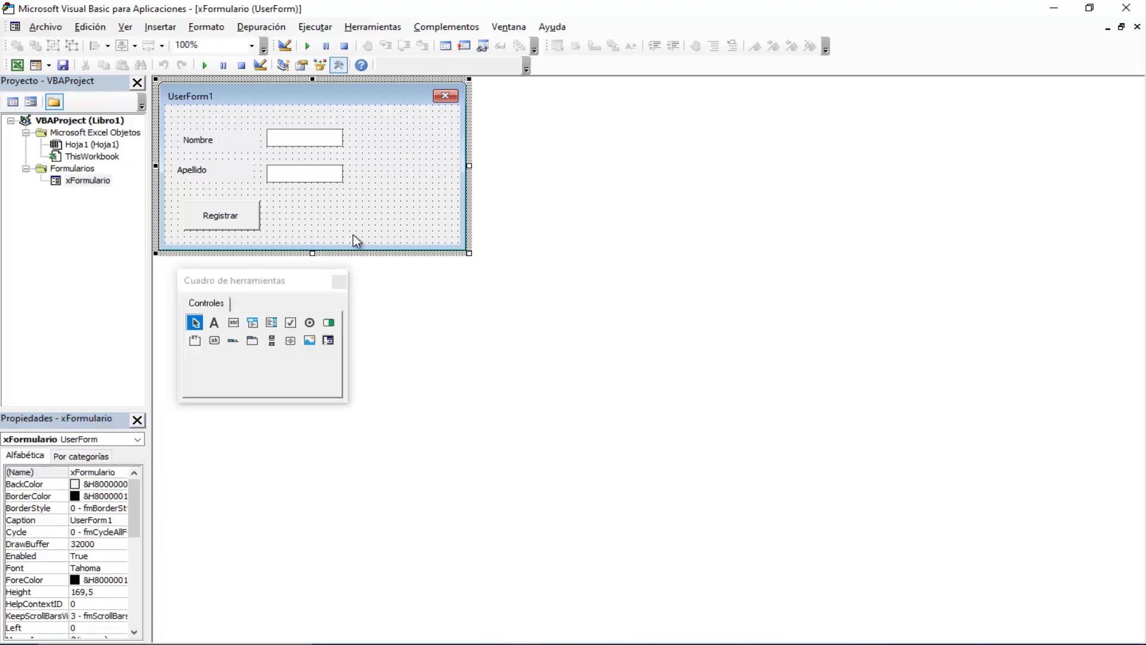
pyautogui.click(116, 520)
pyautogui.doubleClick(115, 520)
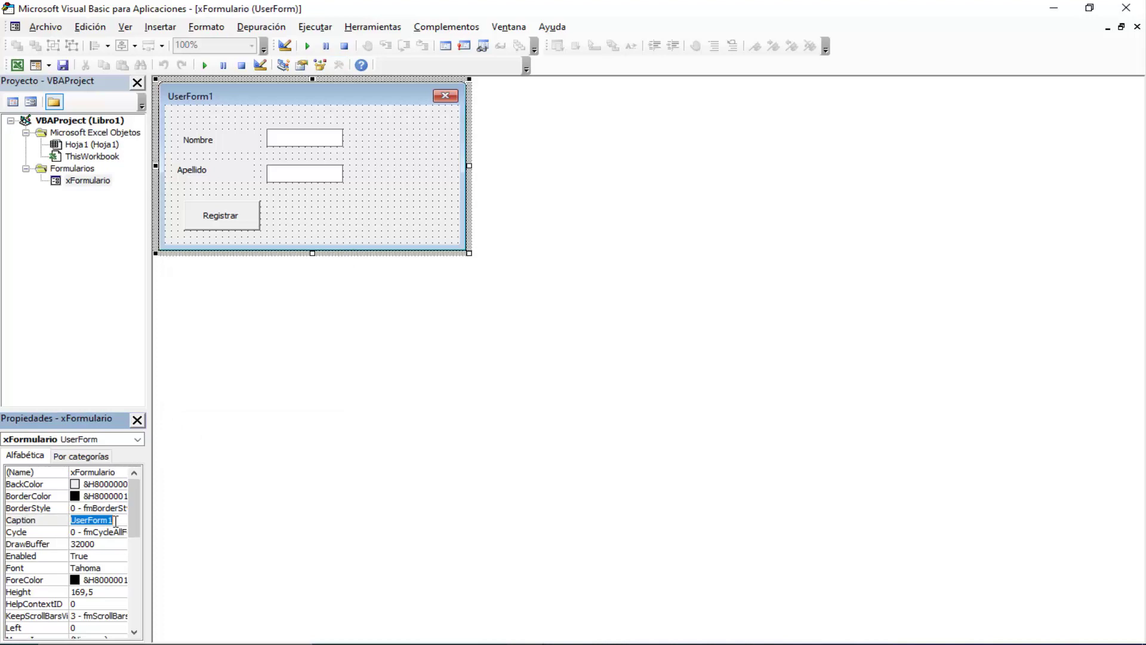
pyautogui.press('BackSpace')
pyautogui.press('Return')
pyautogui.click(347, 238)
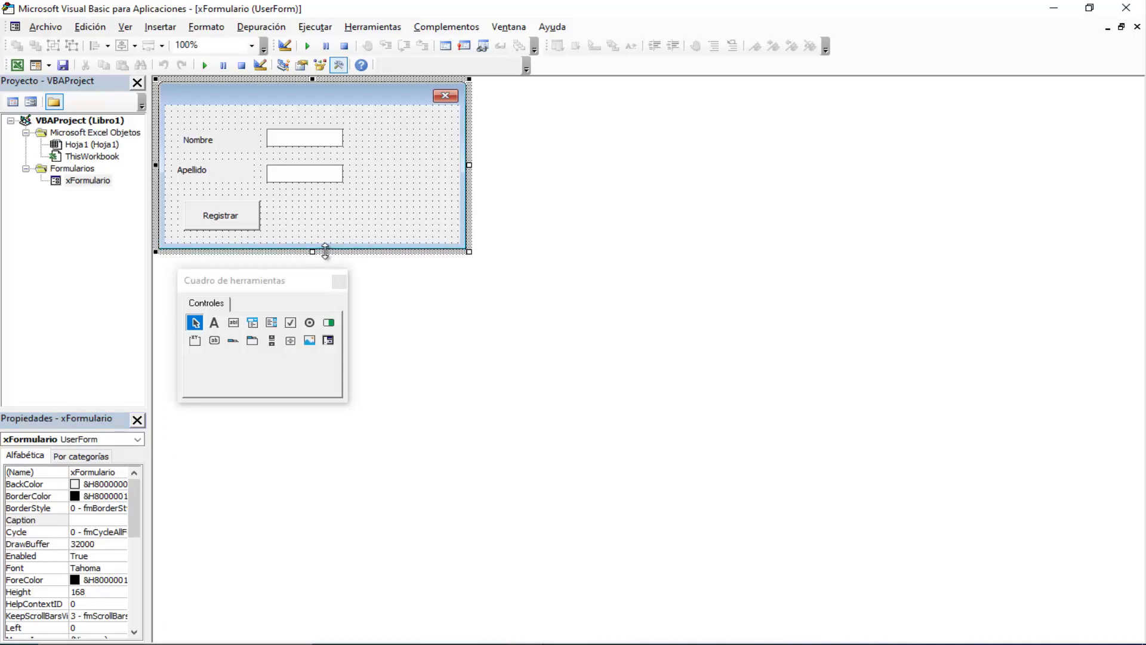
pyautogui.moveTo(314, 253); pyautogui.dragTo(316, 247)
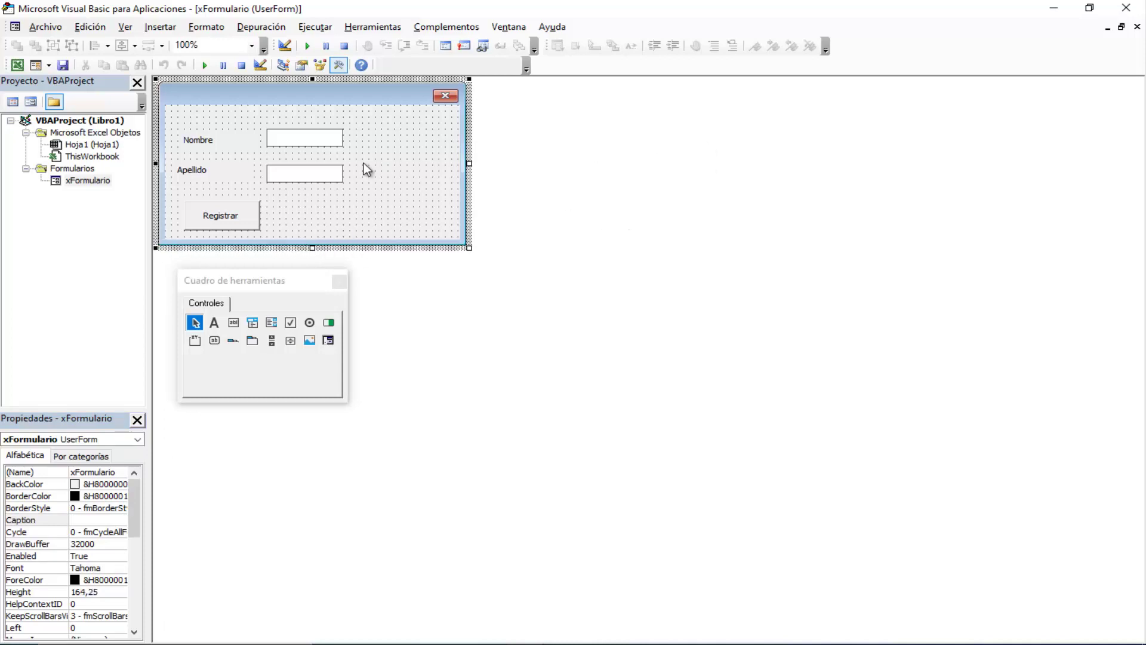
pyautogui.click(221, 173)
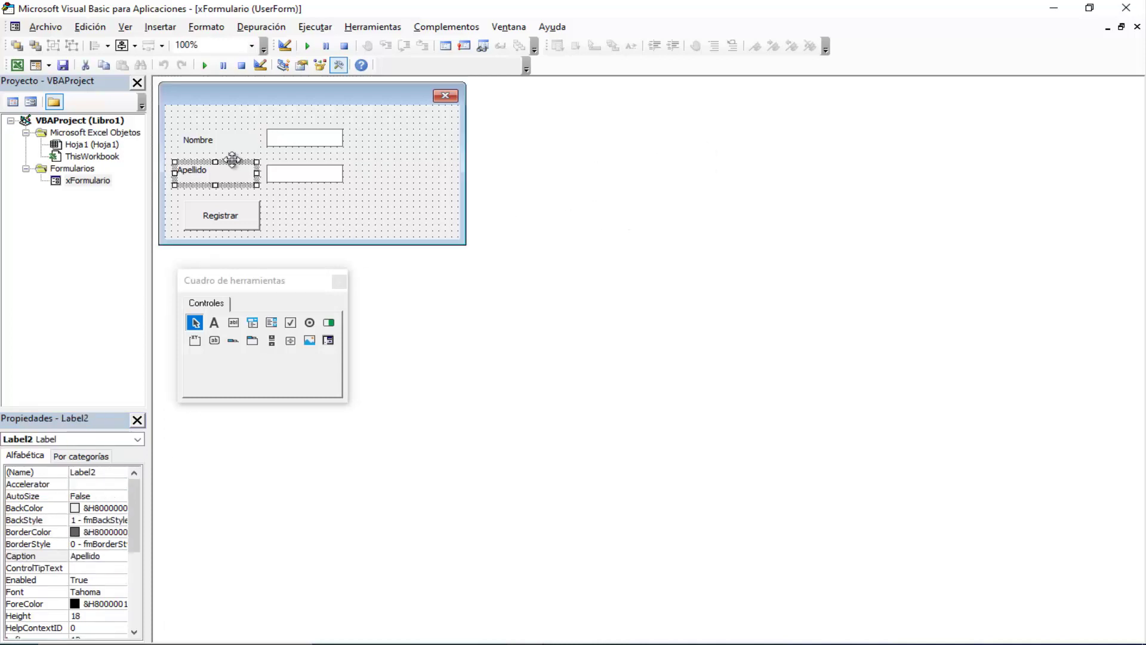
# Run xFormulario over the sheet to test it, then return to the form design
pyautogui.click(295, 198)
pyautogui.click(204, 65)
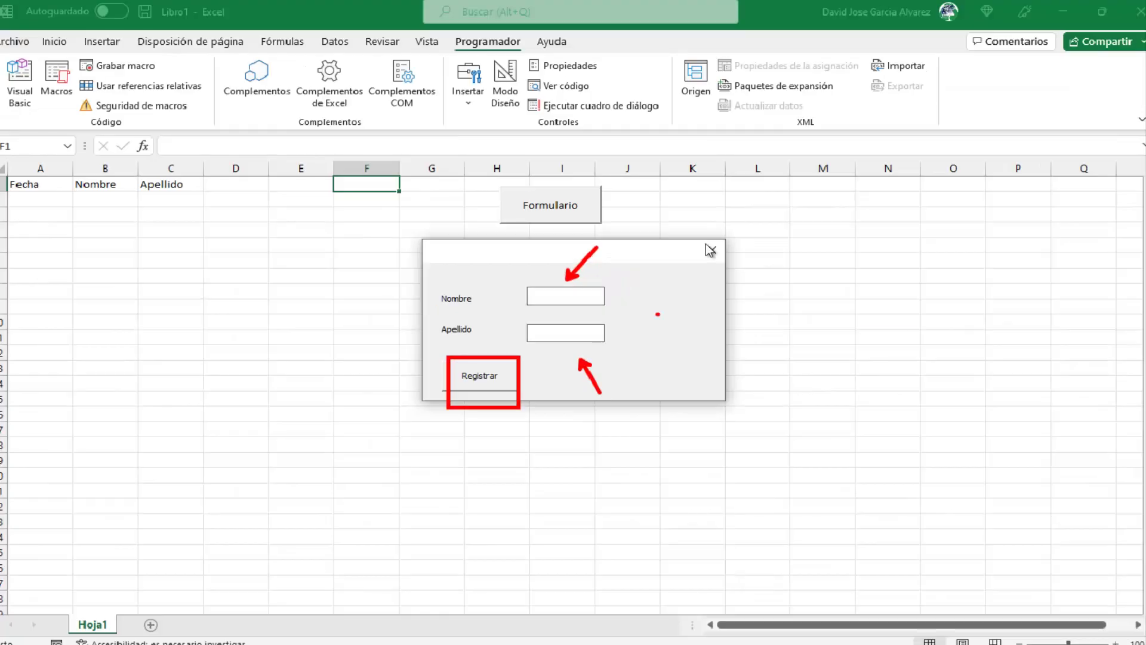
pyautogui.click(708, 257)
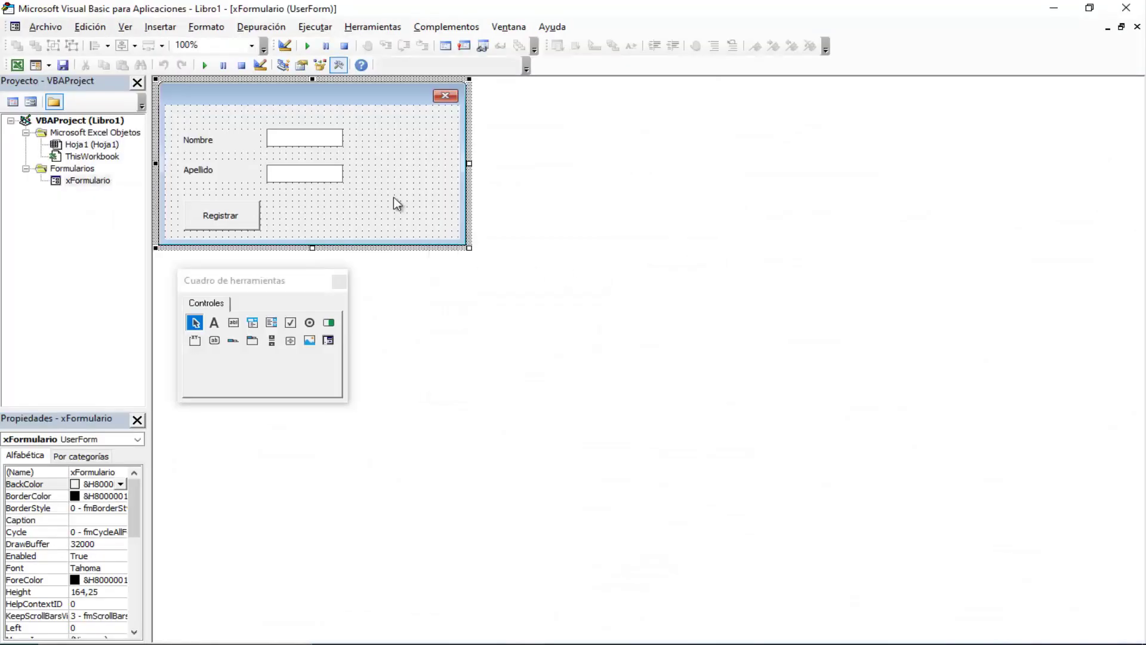
pyautogui.doubleClick(214, 120)
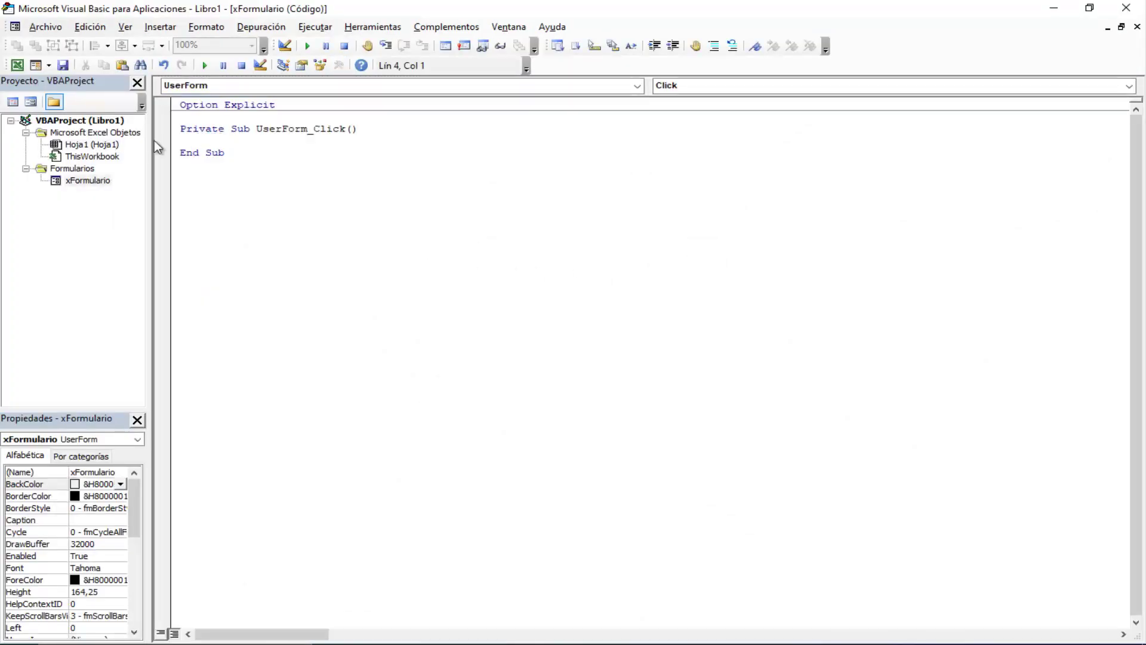
pyautogui.doubleClick(87, 182)
# Shorten the Nombre and Apellido labels from the top to align with their text boxes
pyautogui.moveTo(232, 126); pyautogui.dragTo(220, 161)
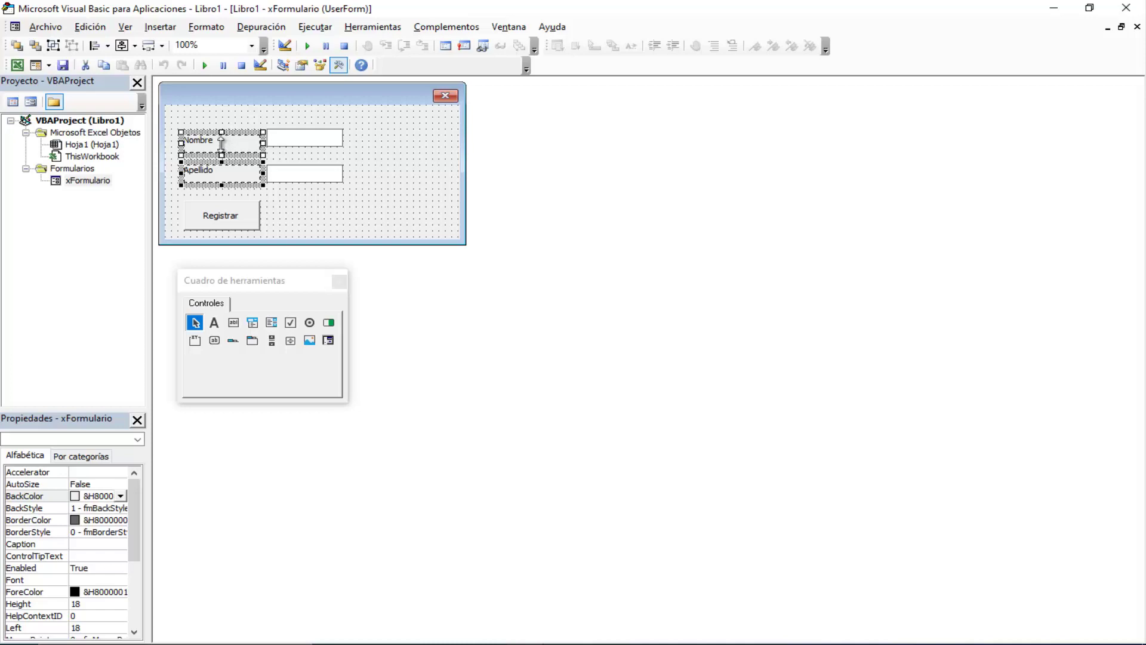
pyautogui.moveTo(223, 132); pyautogui.dragTo(221, 138)
pyautogui.click(381, 153)
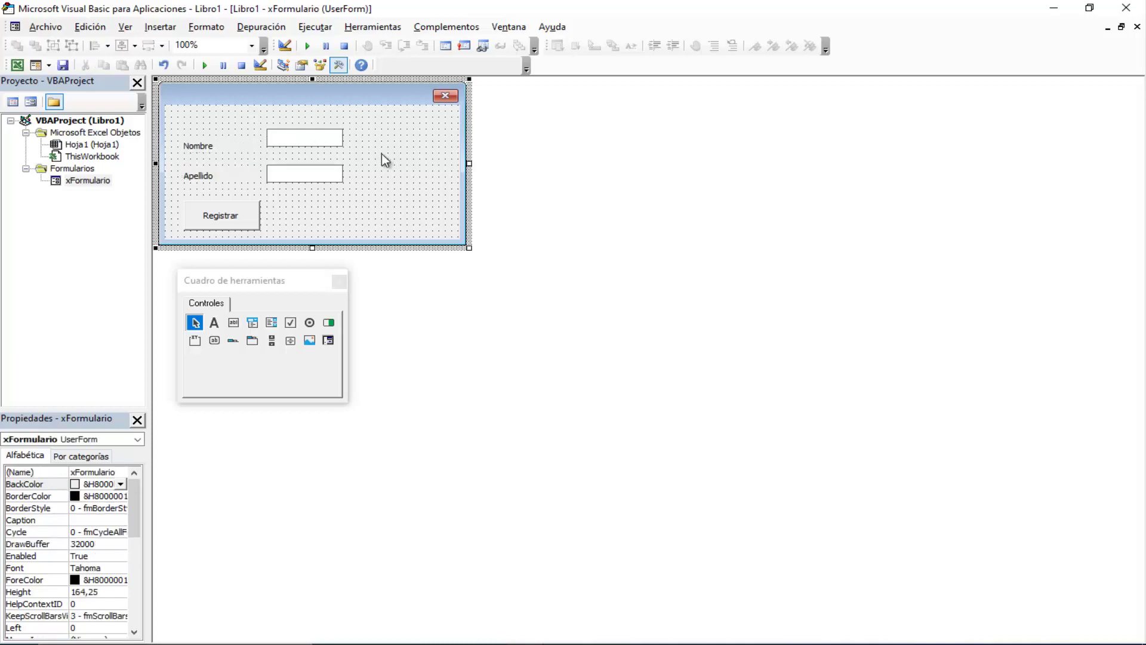
pyautogui.click(307, 132)
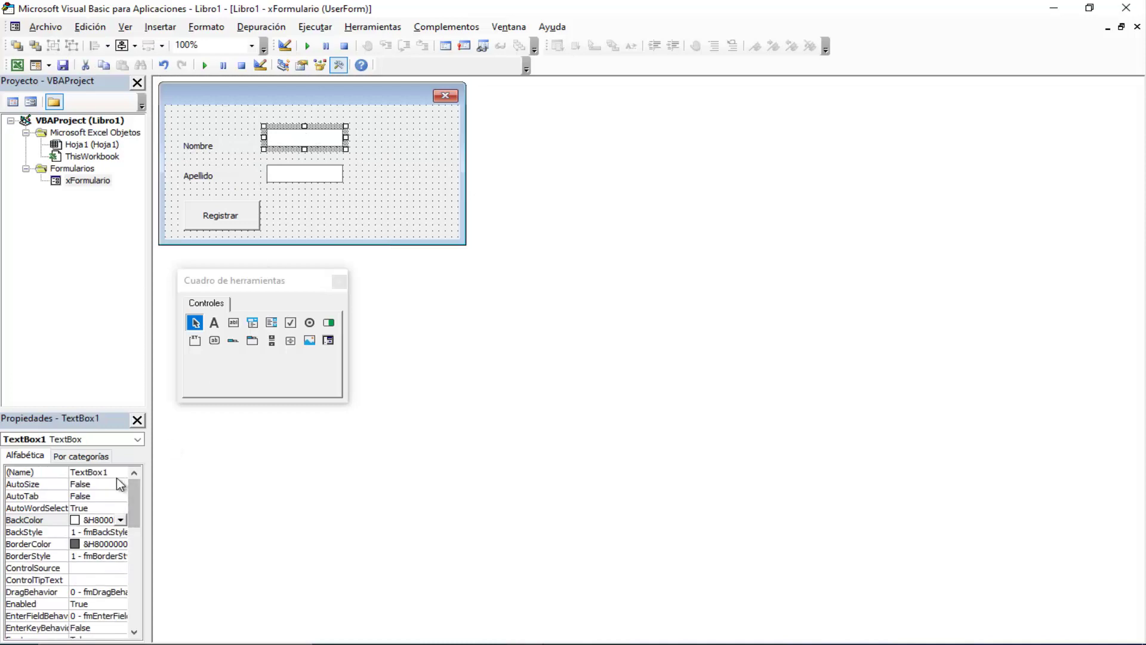
# Name the Nombre text box TxtNombre
pyautogui.doubleClick(115, 473)
pyautogui.write('Txt')
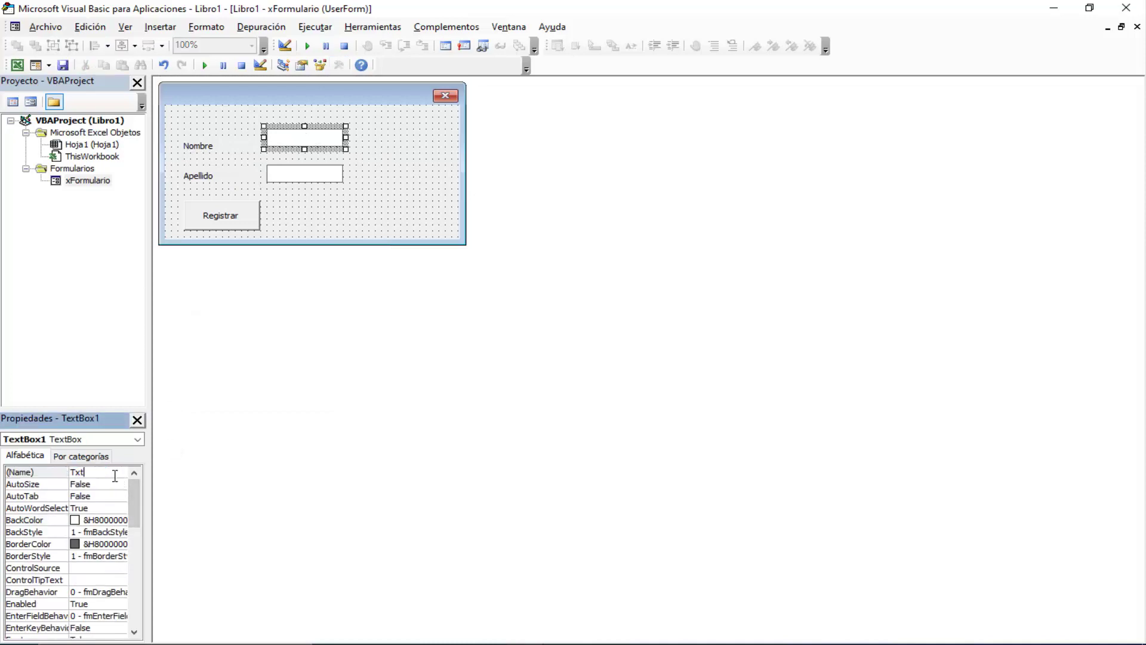
pyautogui.write('Nombre')
pyautogui.press('Return')
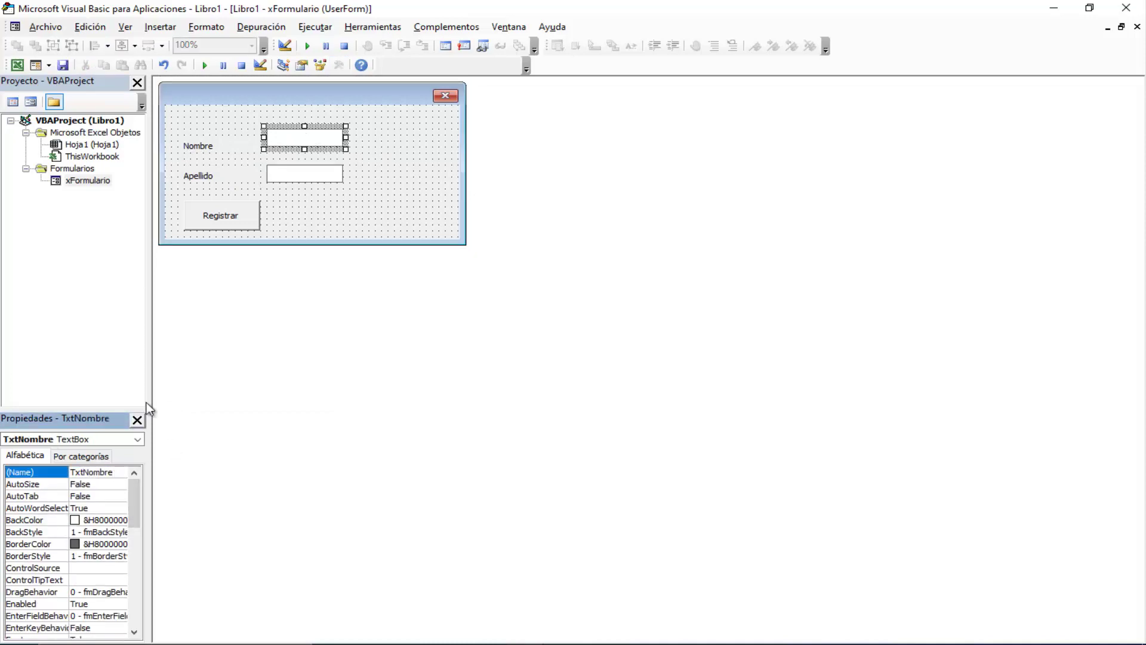
pyautogui.click(273, 158)
# Name the Apellido text box TxtApellido, correcting a typo in the name
pyautogui.click(300, 180)
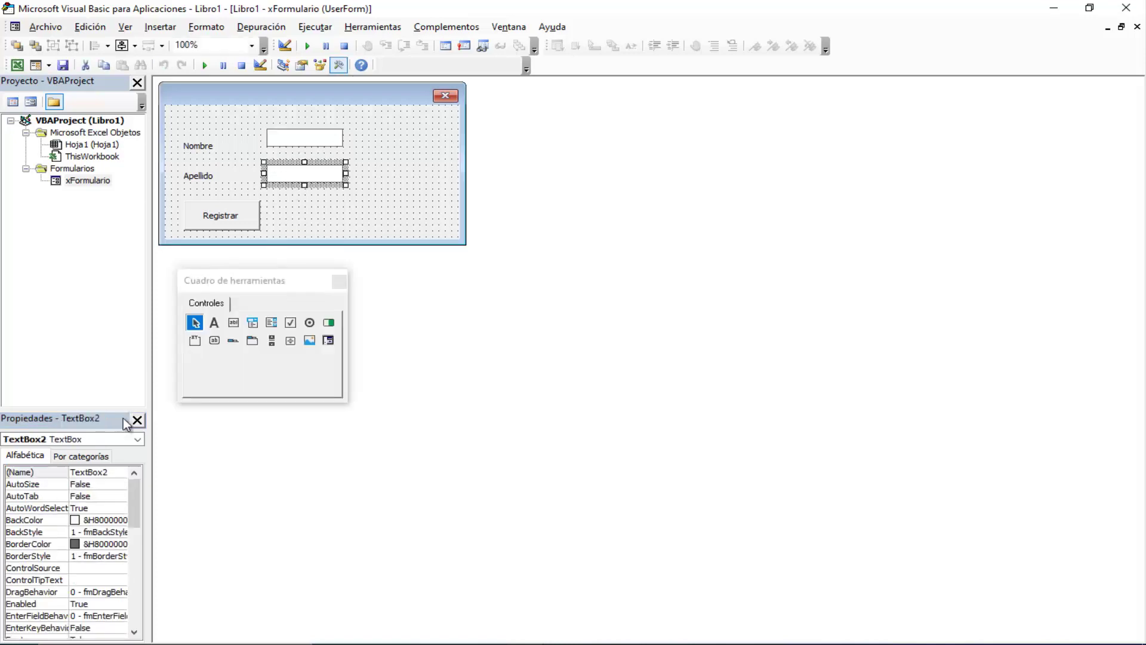
pyautogui.click(113, 473)
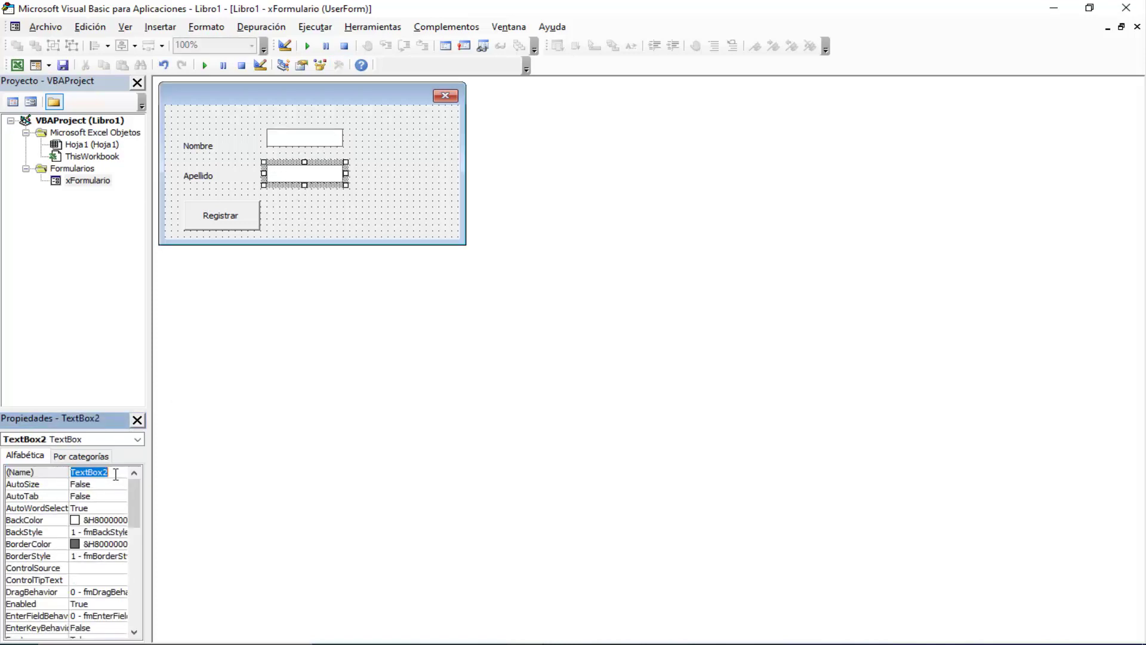
pyautogui.write('TxtApell')
pyautogui.write('idp')
pyautogui.press('Return')
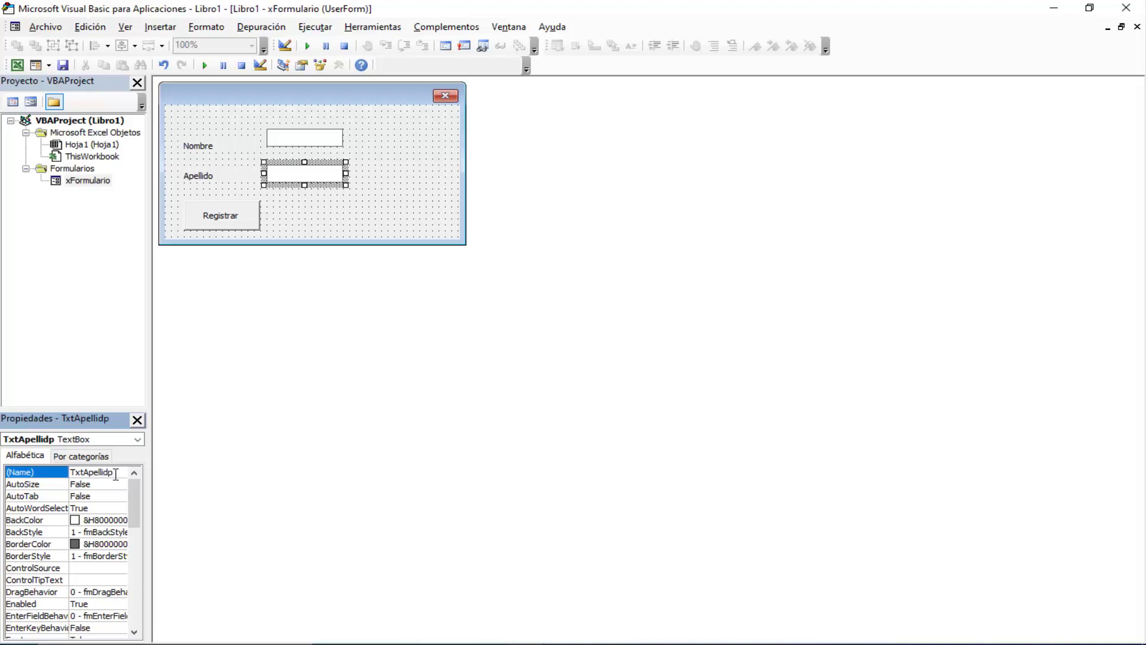
pyautogui.click(116, 474)
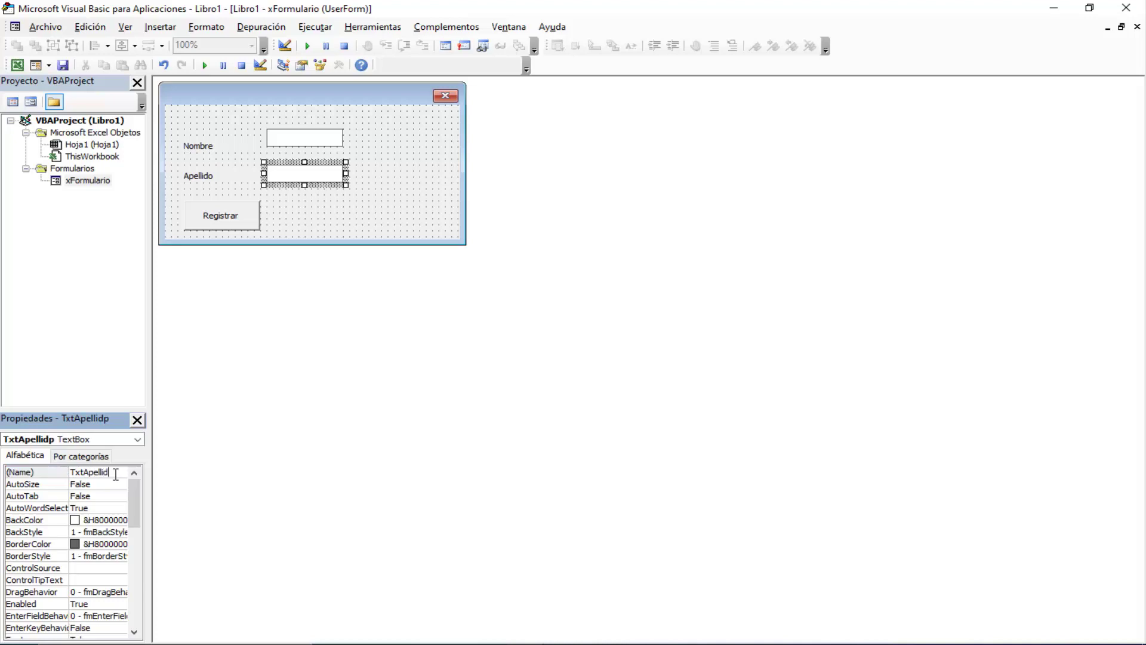
pyautogui.write('o')
pyautogui.press('Return')
pyautogui.click(171, 273)
pyautogui.click(379, 218)
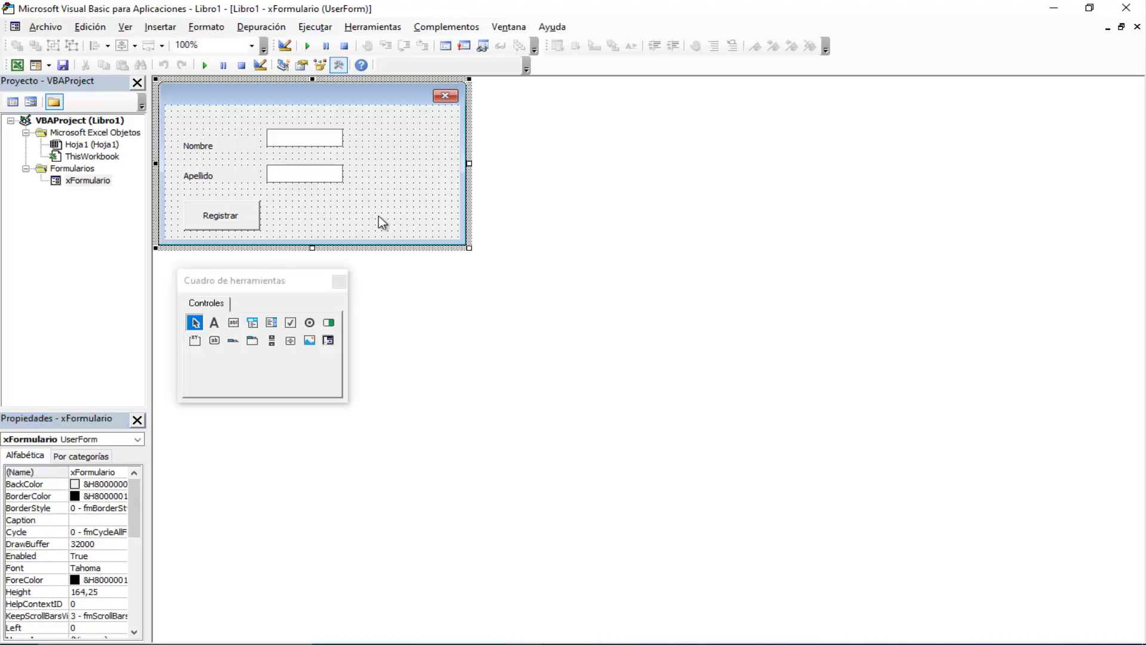
# In BtnProcesar's Click code, delete the UserForm_Click routine and declare Dim Uf As Long
pyautogui.doubleClick(233, 218)
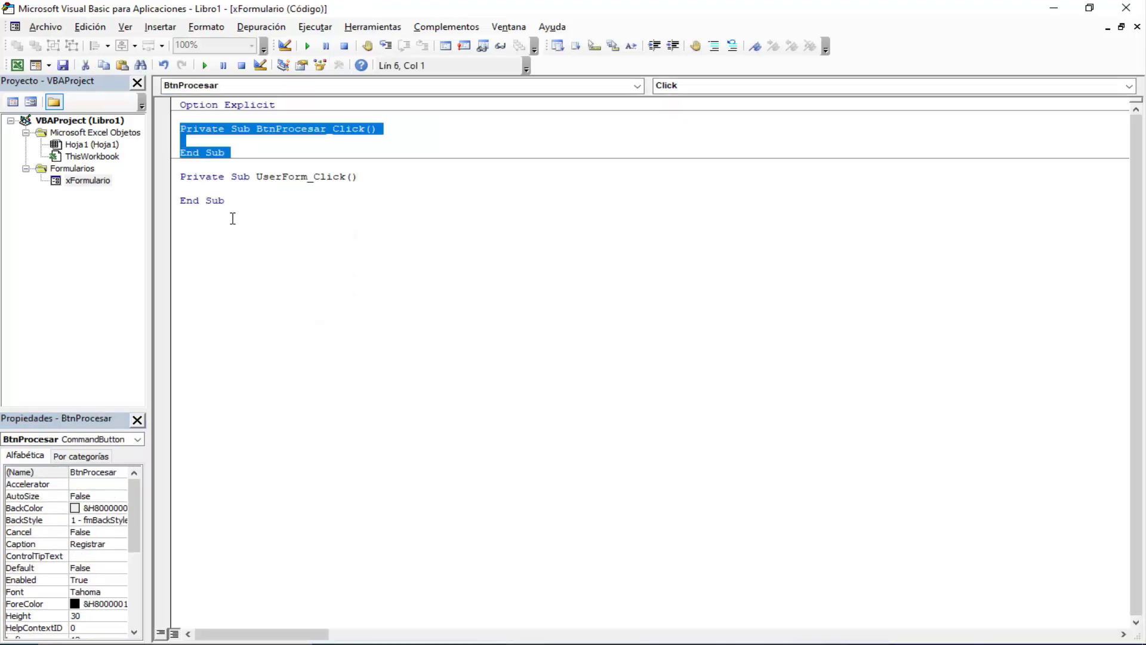
pyautogui.press('Delete')
pyautogui.hotkey('shift', 'Down')
pyautogui.hotkey('shift', 'Down')
pyautogui.hotkey('shift', 'Down')
pyautogui.press('Delete')
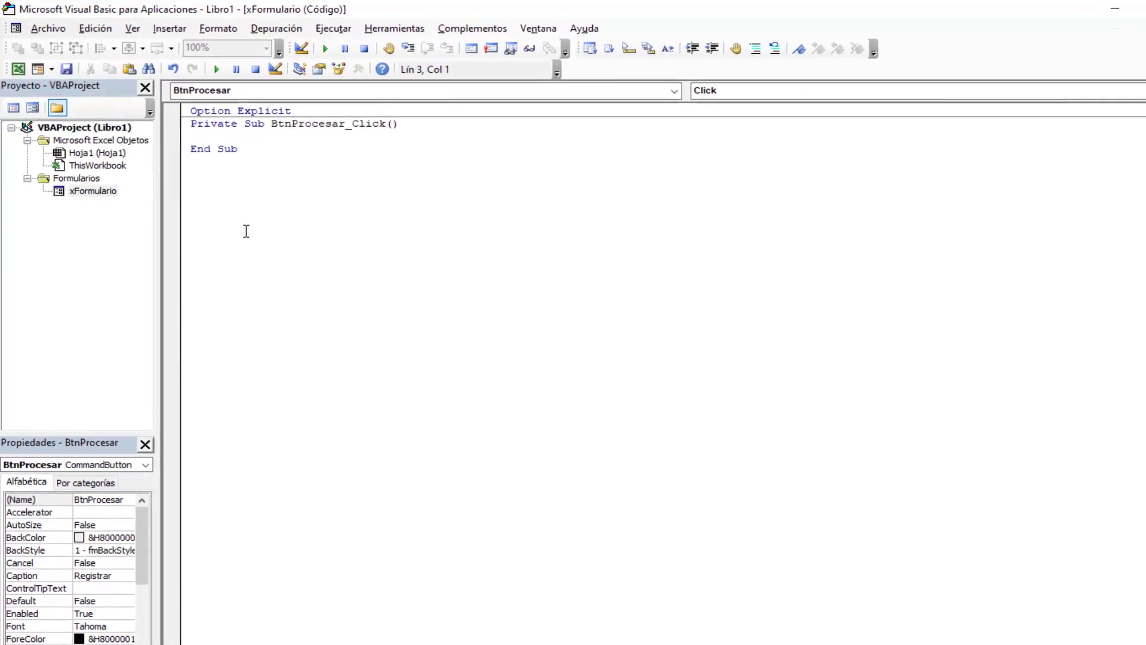
pyautogui.write('dim ')
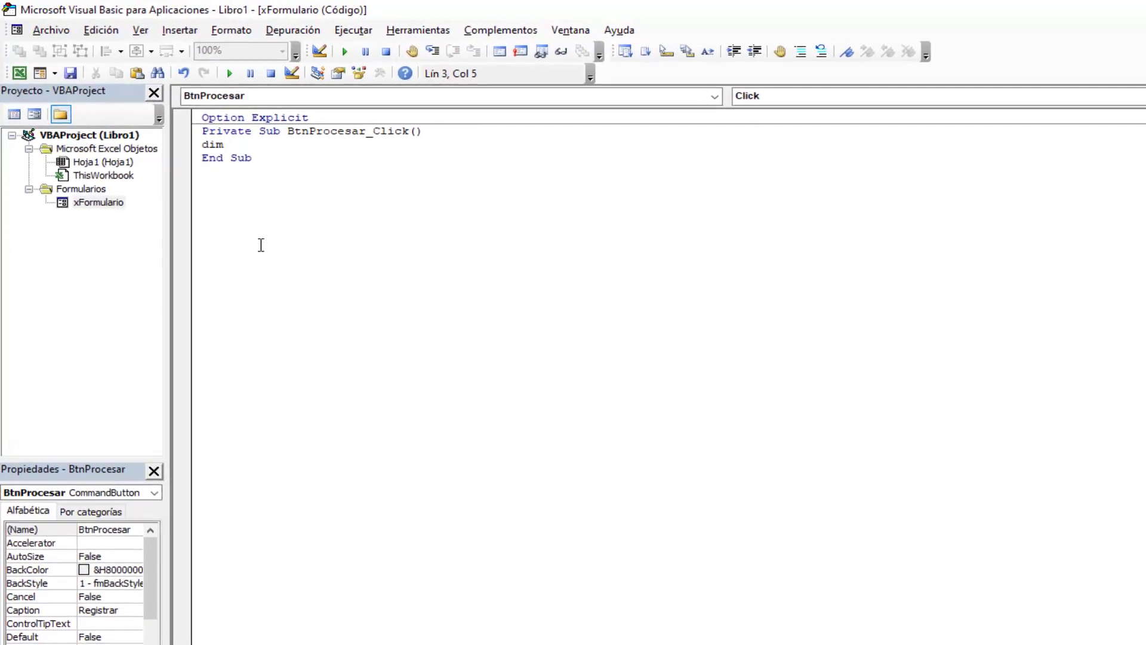
pyautogui.write('Uf as lon')
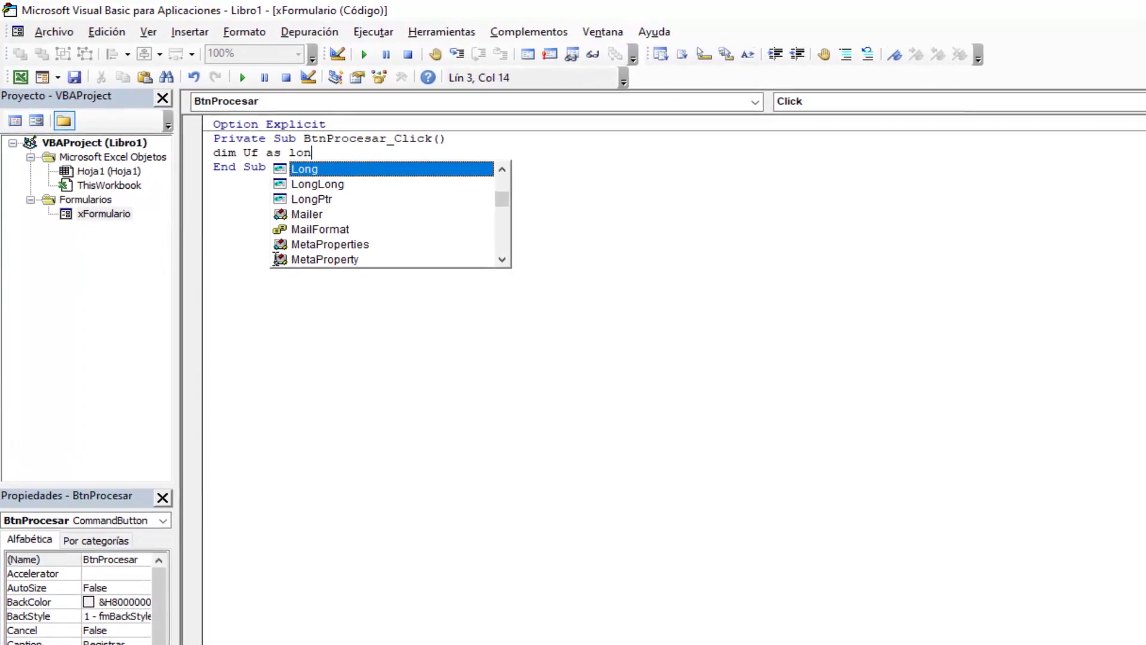
pyautogui.press('Return')
pyautogui.press('Return')
pyautogui.press('Return')
pyautogui.press('Up')
pyautogui.press('Return')
pyautogui.press('Up')
# Add a With Hoja1 … End With block inside the procedure
pyautogui.write('wi')
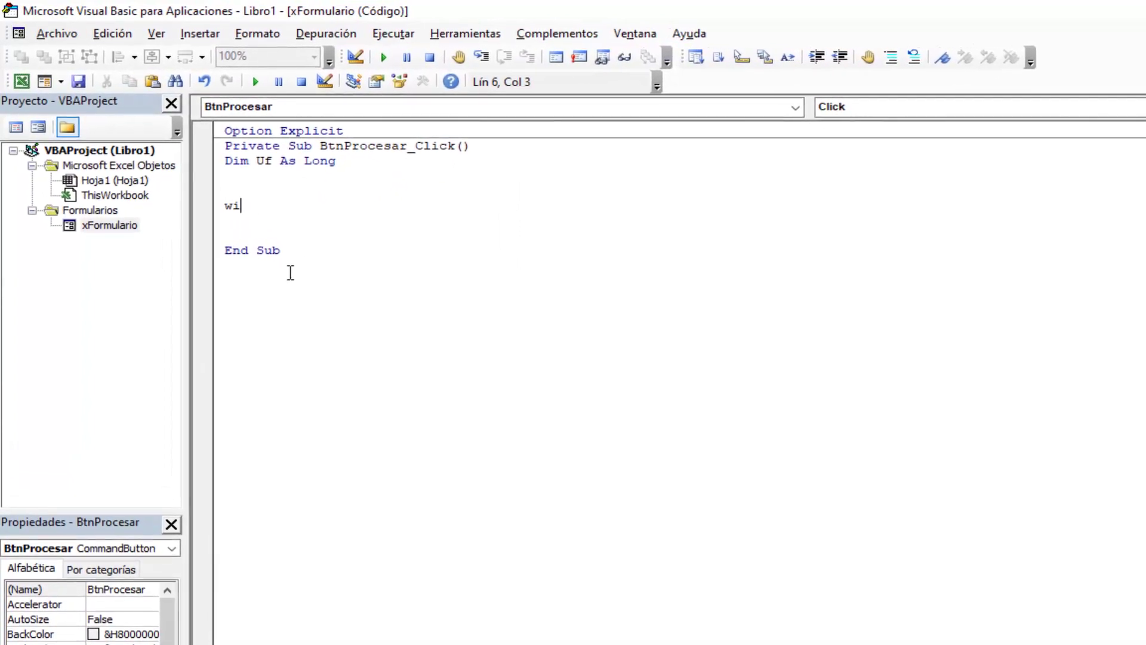
pyautogui.write('th hoja1')
pyautogui.press('Return')
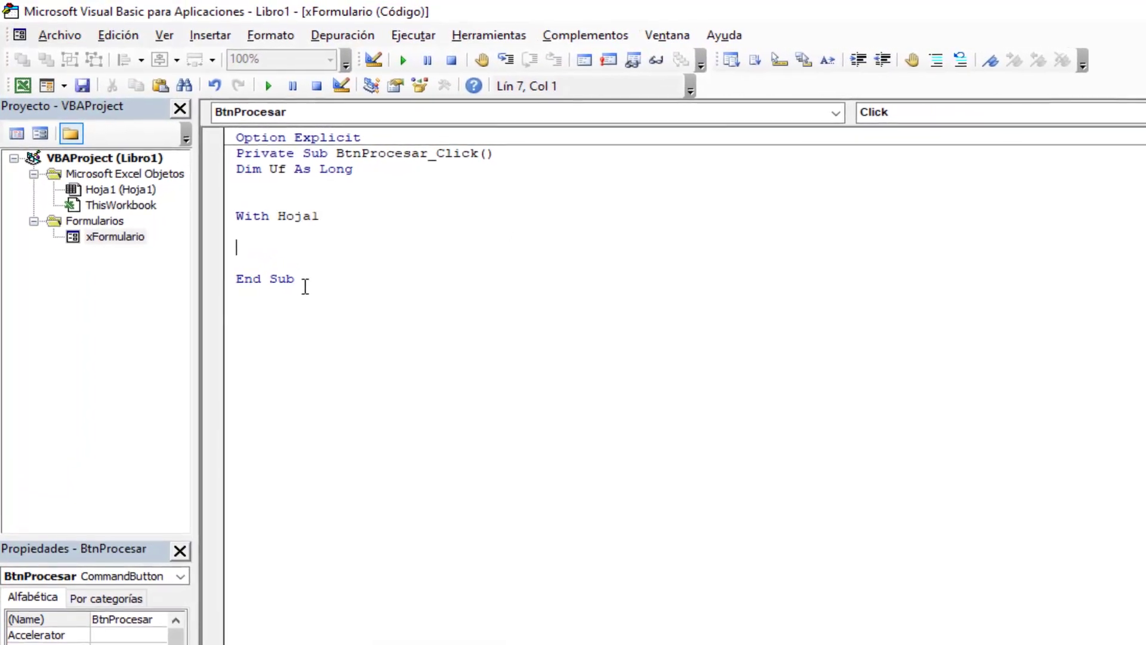
pyautogui.press('Return')
pyautogui.press('Return')
pyautogui.press('Return')
pyautogui.press('Return')
pyautogui.press('Return')
pyautogui.write('end wit')
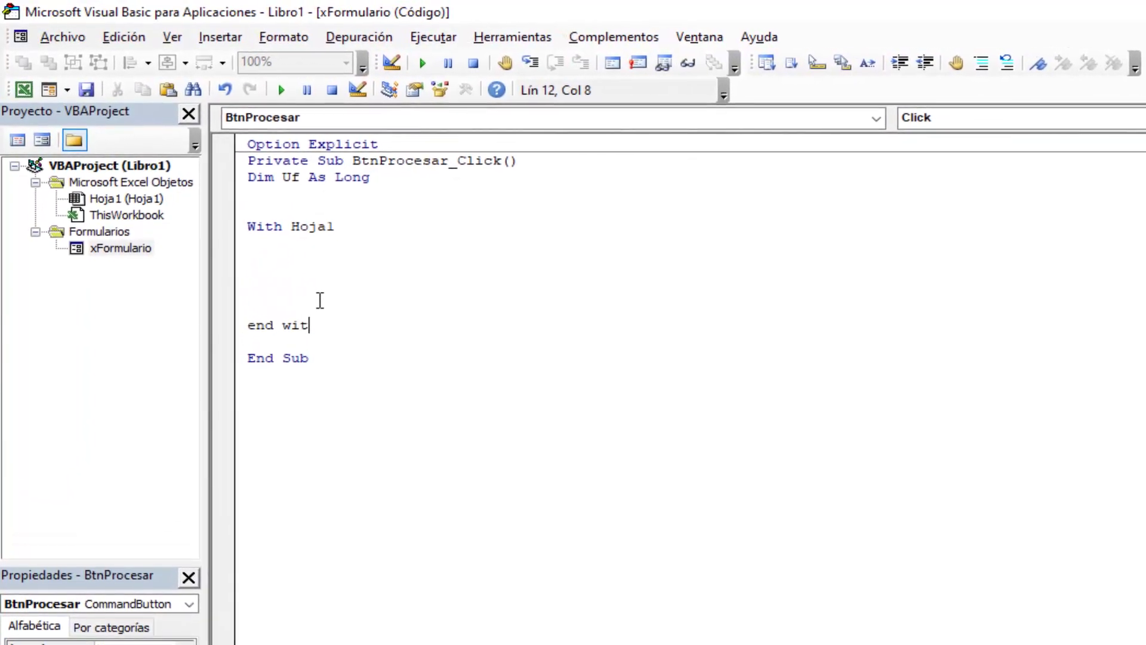
pyautogui.write('h')
pyautogui.press('Up')
pyautogui.press('Up')
pyautogui.press('Up')
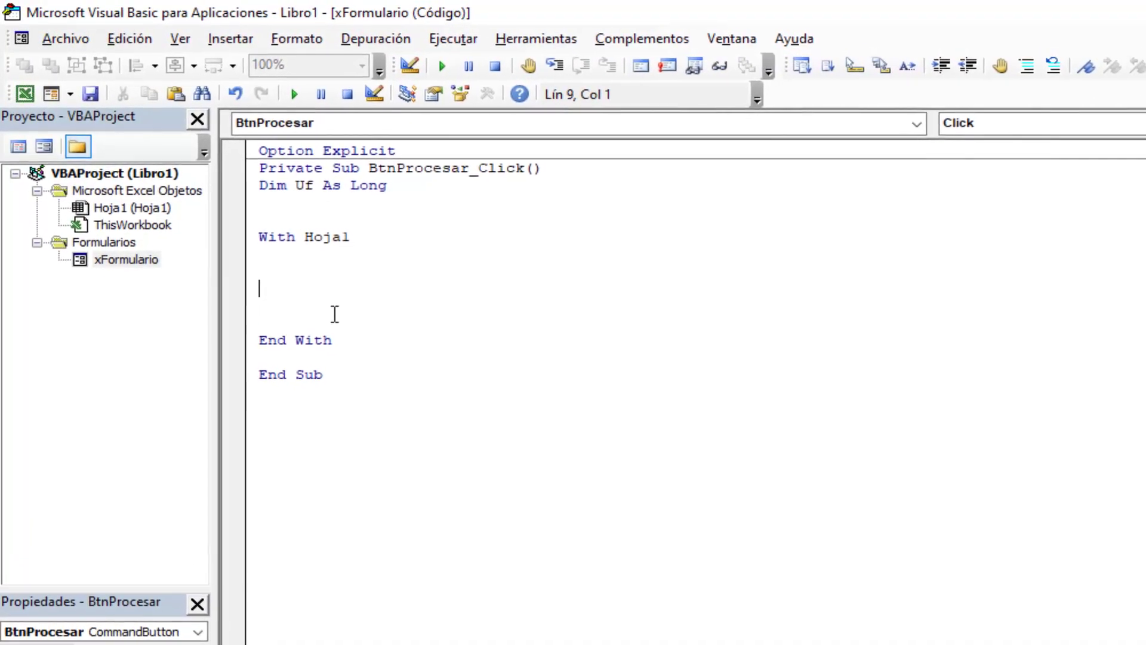
pyautogui.press('Tab')
# Set Uf = .Range("A" & .Rows.Count).End(xlUp).Row + 1 inside the With block
pyautogui.write('=')
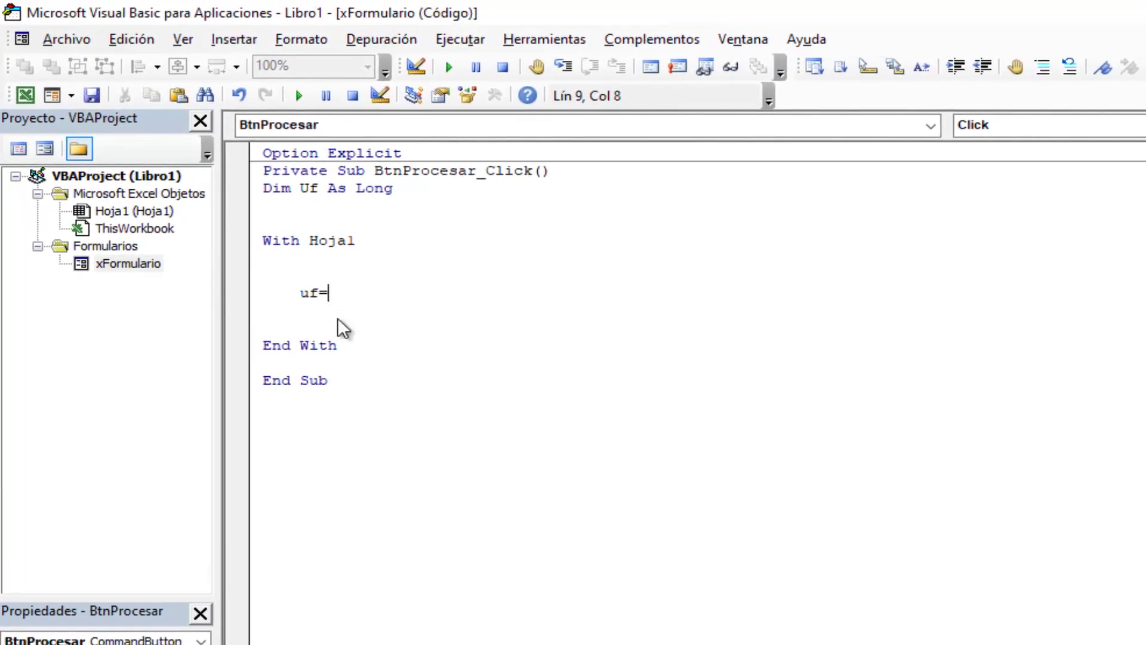
pyautogui.write('.Range("')
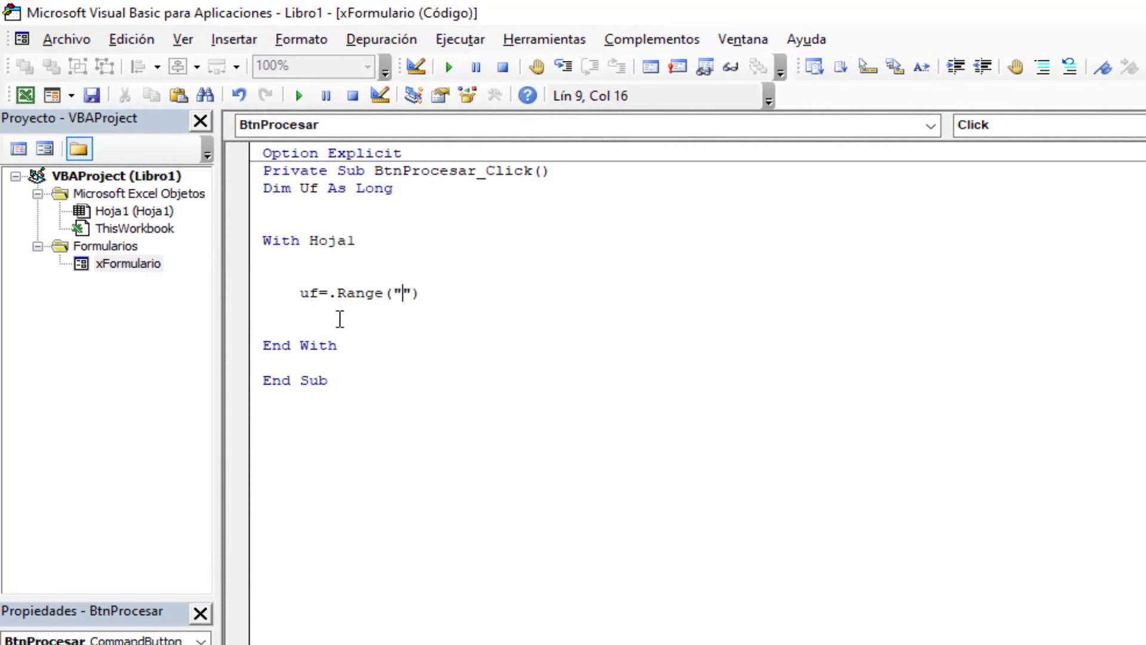
pyautogui.write('AS')
pyautogui.press('BackSpace')
pyautogui.press('Right')
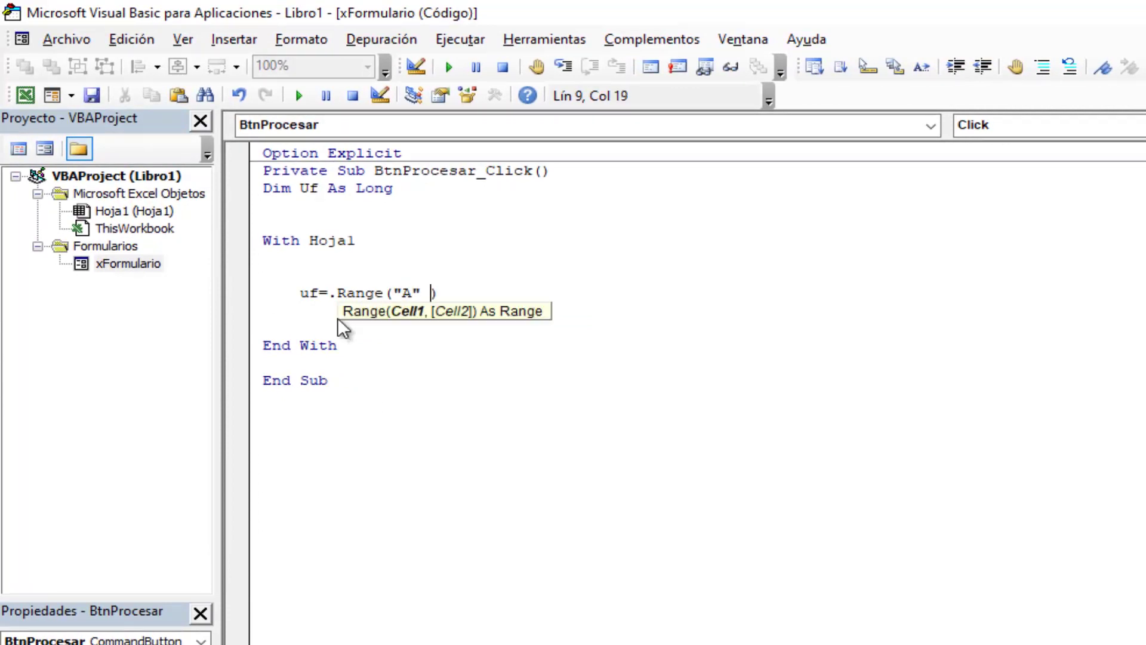
pyautogui.write('.Rows.')
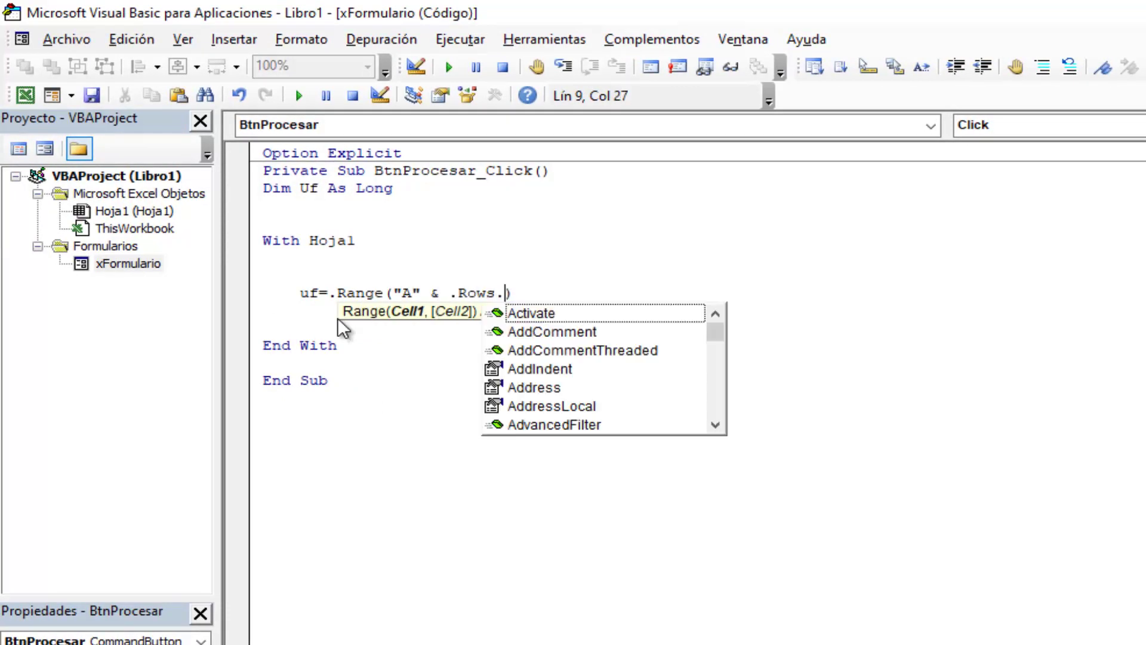
pyautogui.write('cou')
pyautogui.press('Tab')
pyautogui.press('Right')
pyautogui.write('.end')
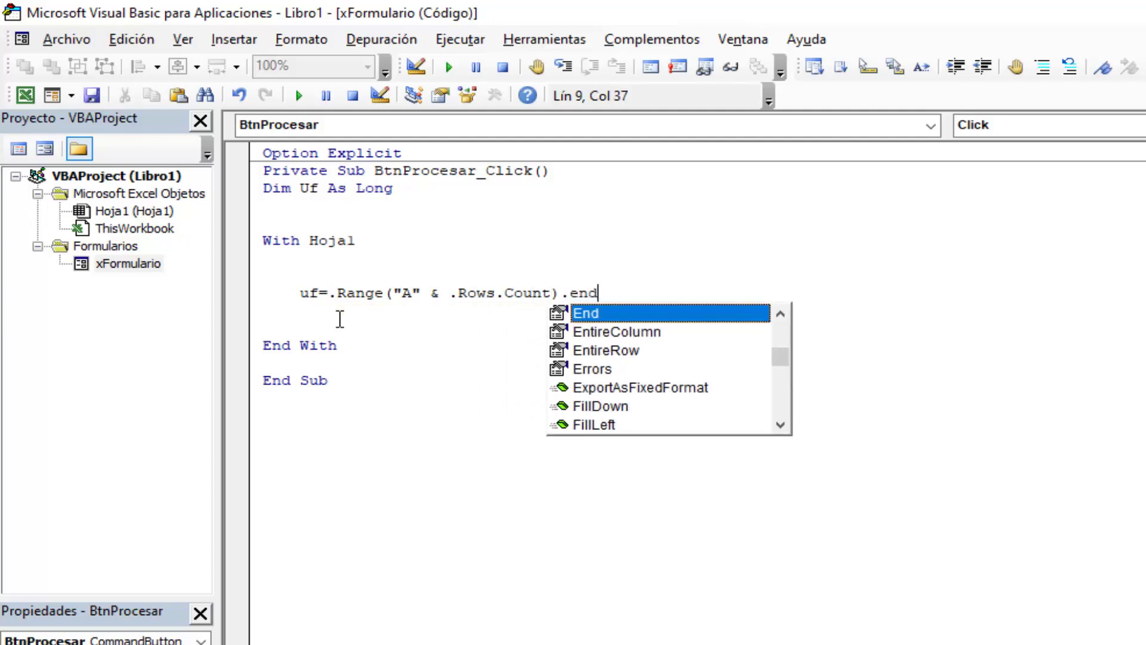
pyautogui.press('Tab')
pyautogui.write('(')
pyautogui.press('Down')
pyautogui.press('Down')
pyautogui.press('Down')
pyautogui.press('Tab')
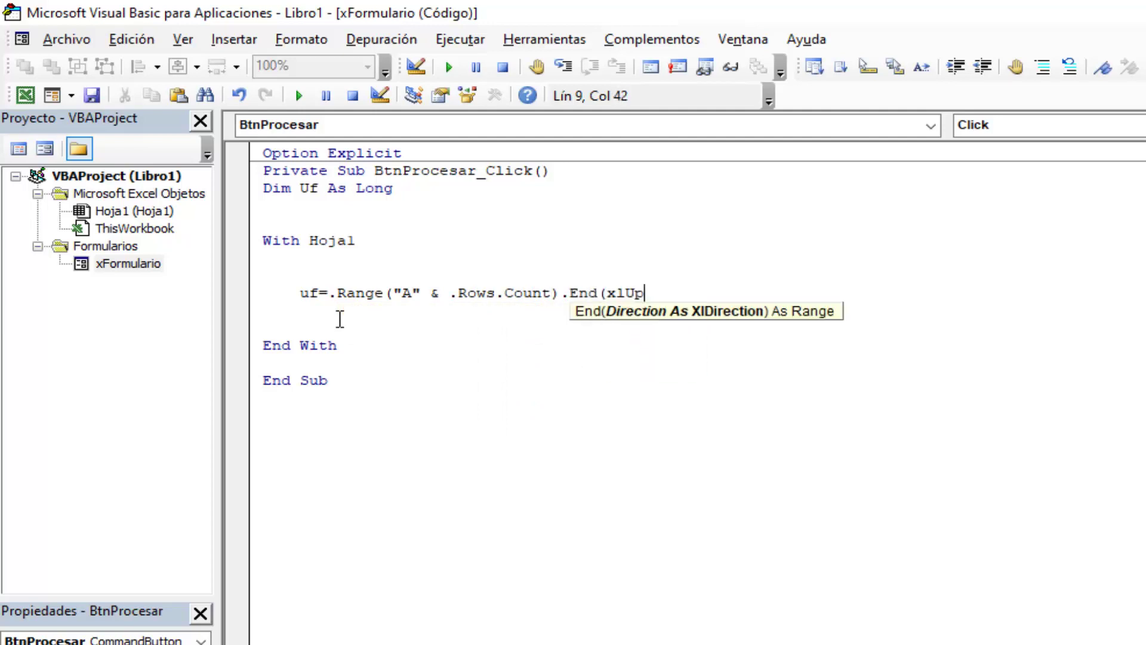
pyautogui.write(').Row')
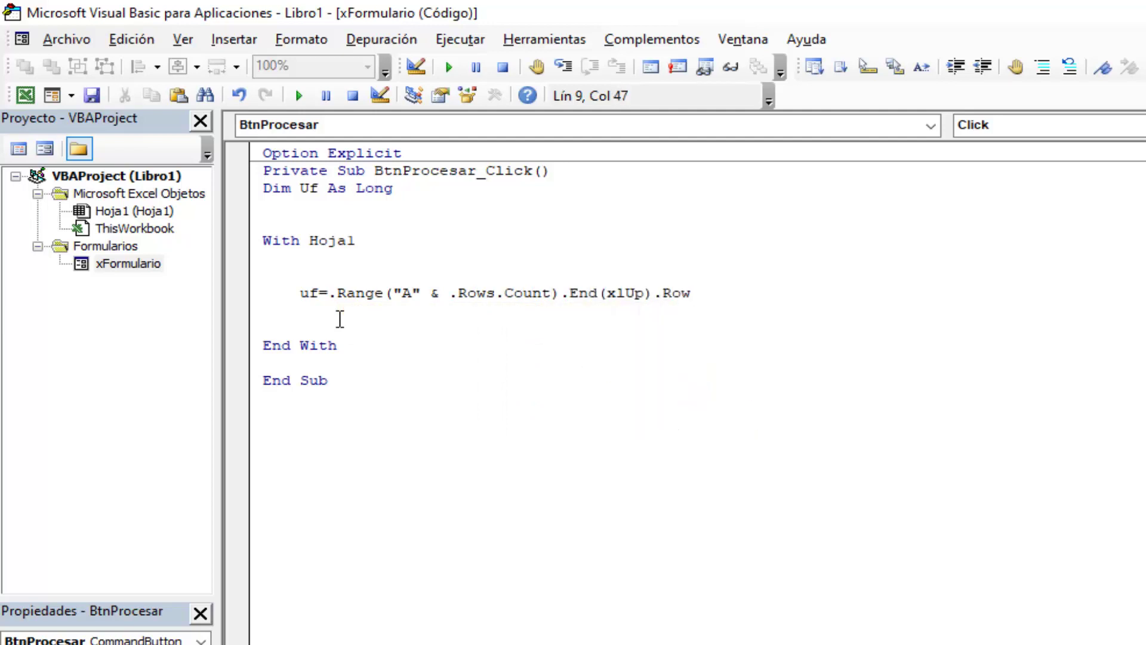
pyautogui.write(' + 1')
# Write .Cells(Uf,1) = Me.TxtNombre.Text to store the first name in column 1
pyautogui.press('Return')
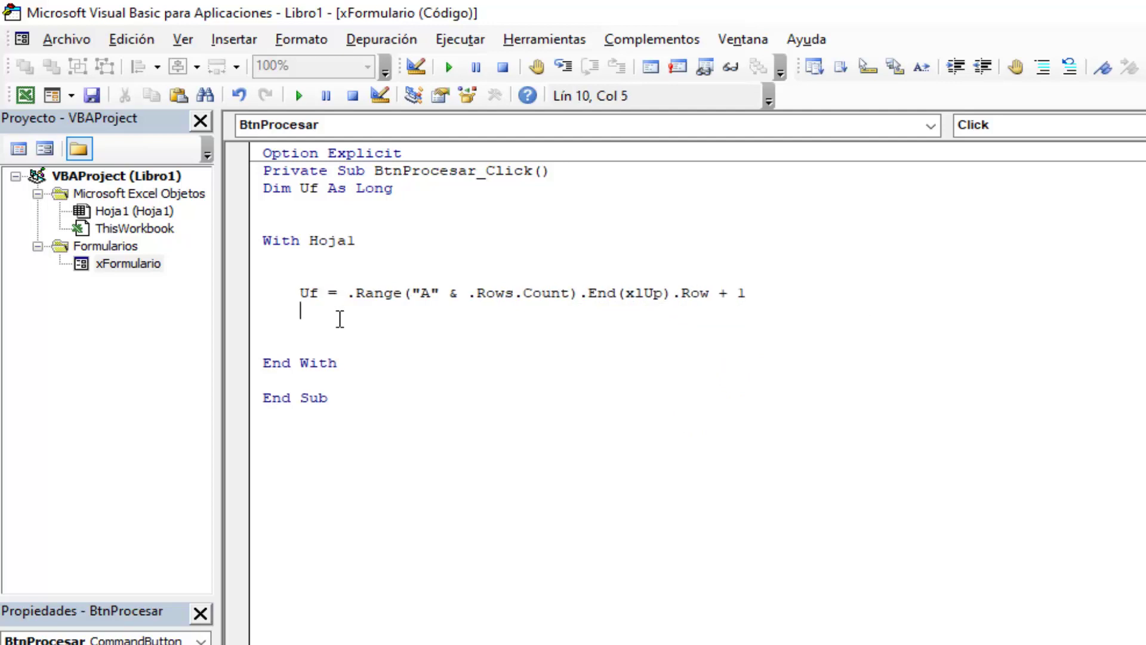
pyautogui.press('Return')
pyautogui.write('.')
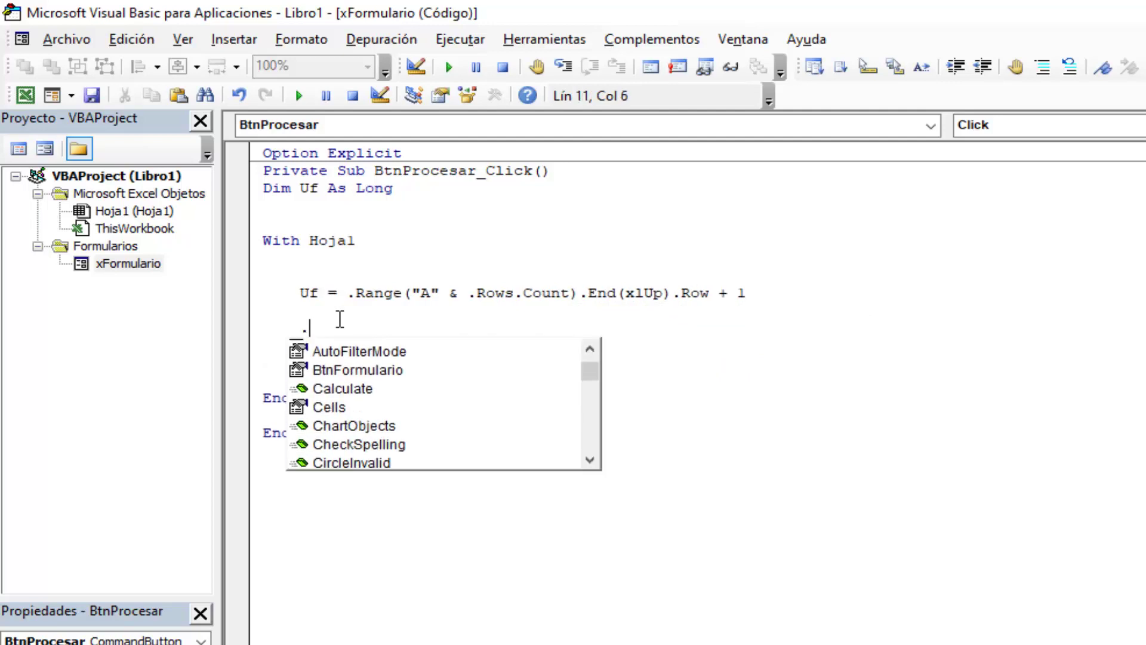
pyautogui.write('ce')
pyautogui.press('Tab')
pyautogui.write('(uf')
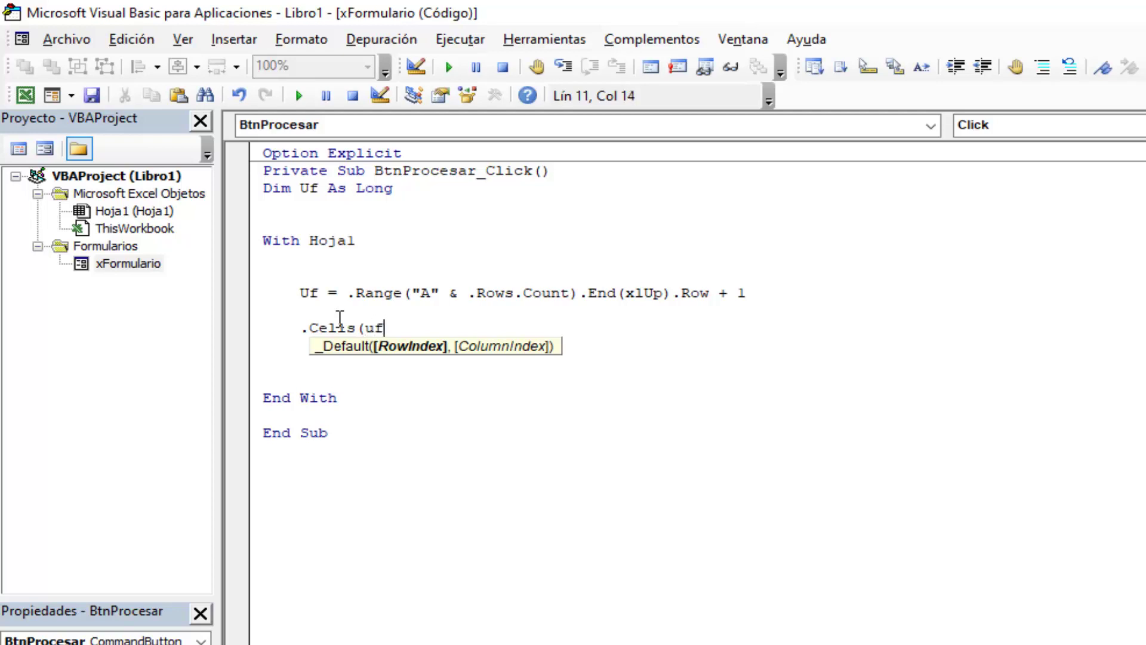
pyautogui.write(',1)=')
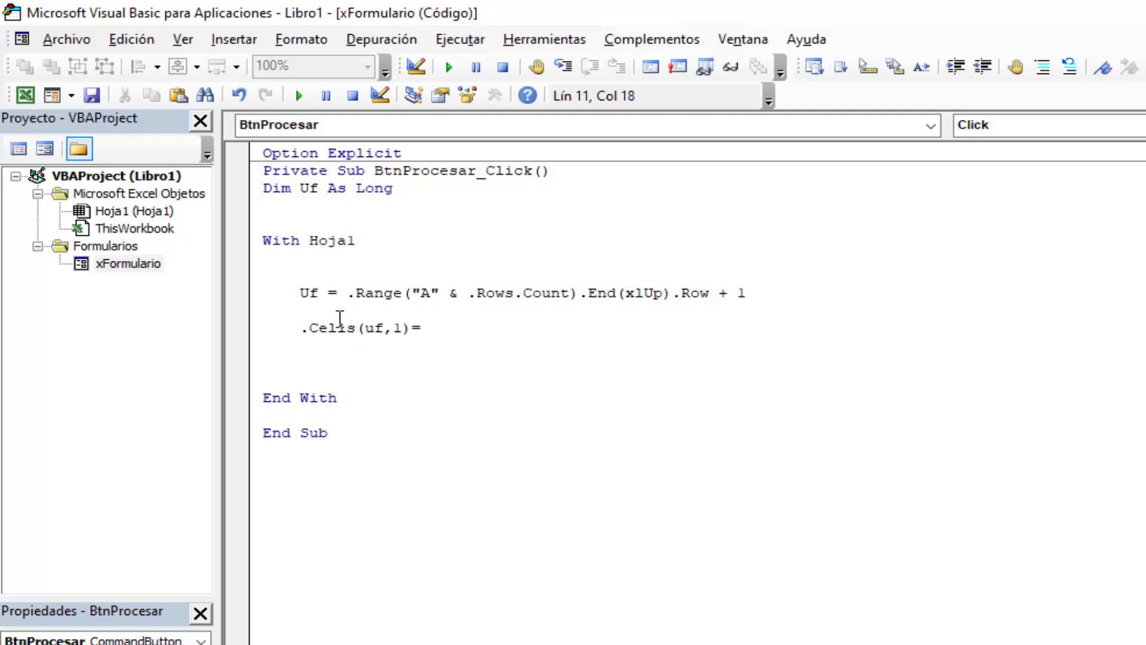
pyautogui.write('me')
pyautogui.write('.txt')
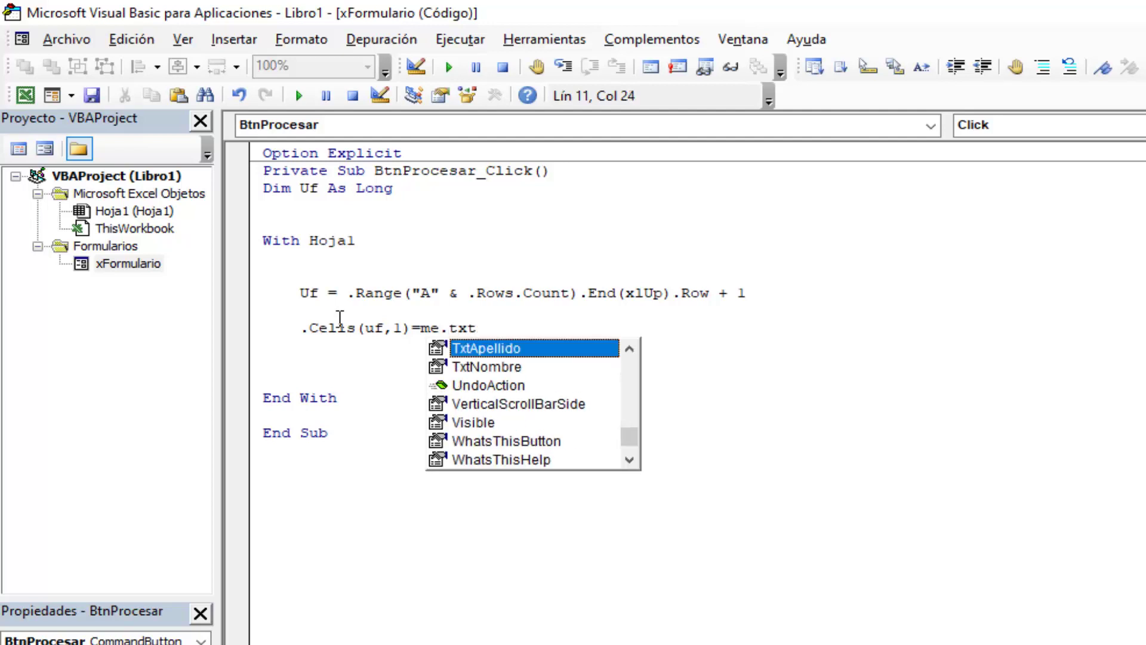
pyautogui.write('n')
pyautogui.press('Tab')
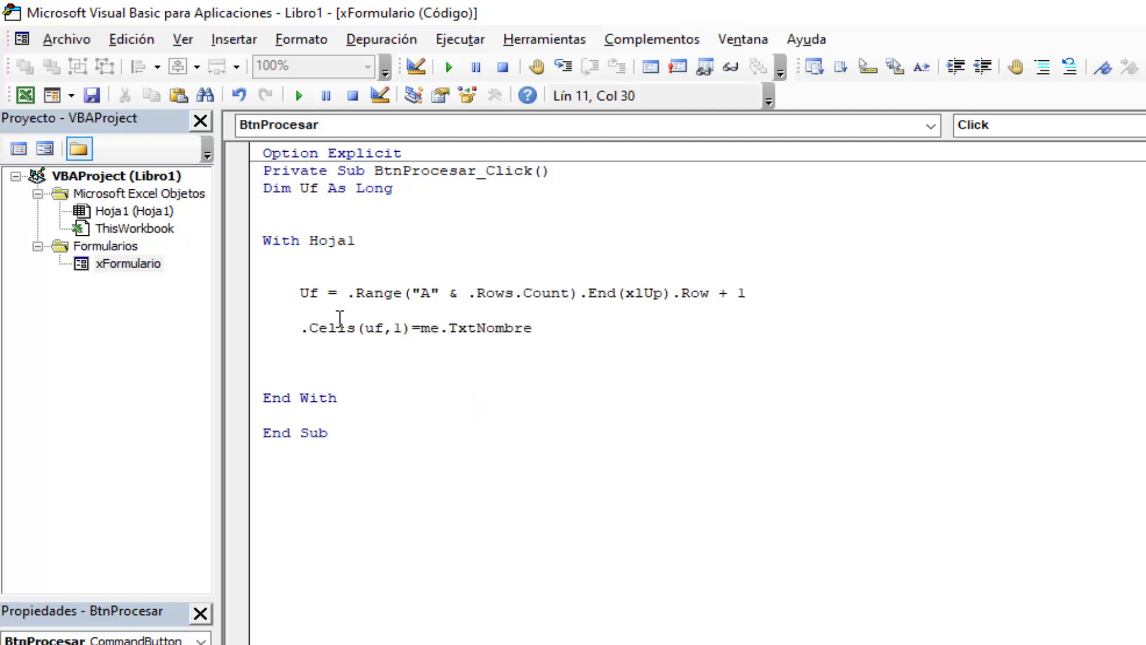
pyautogui.write('.te')
pyautogui.press('Tab')
# Duplicate it as .Cells(Uf,2) = Me.TxtApellido.Text and add a vbCritical MsgBox 'Los datos se registraron en la hoja1'
pyautogui.press('Down')
pyautogui.press('Up')
pyautogui.press('Home')
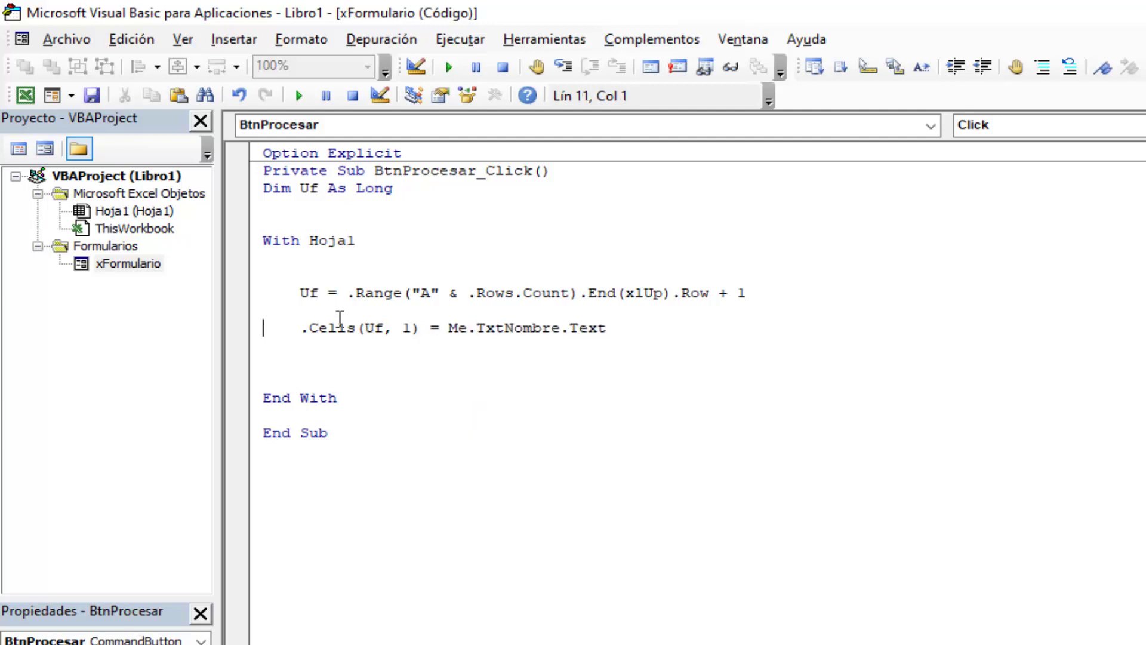
pyautogui.hotkey('shift', 'Down')
pyautogui.hotkey('ctrl', 'c')
pyautogui.press('Right')
pyautogui.hotkey('ctrl', 'v')
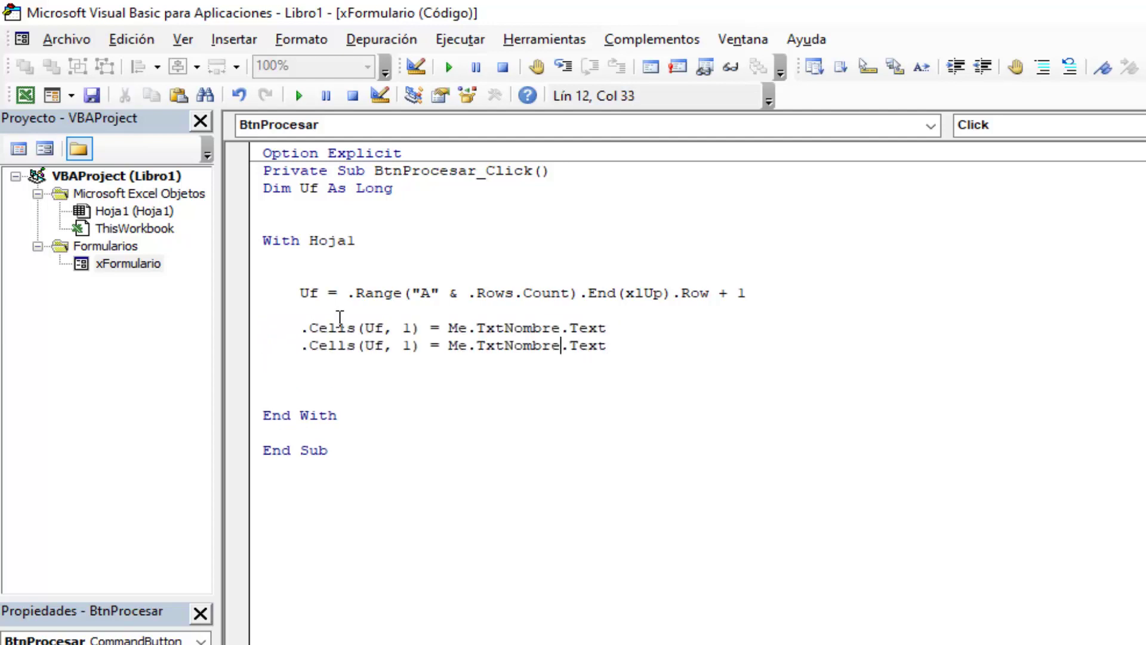
pyautogui.press('BackSpace')
pyautogui.press('BackSpace')
pyautogui.press('BackSpace')
pyautogui.press('BackSpace')
pyautogui.press('BackSpace')
pyautogui.press('BackSpace')
pyautogui.write('apelli')
pyautogui.write('do')
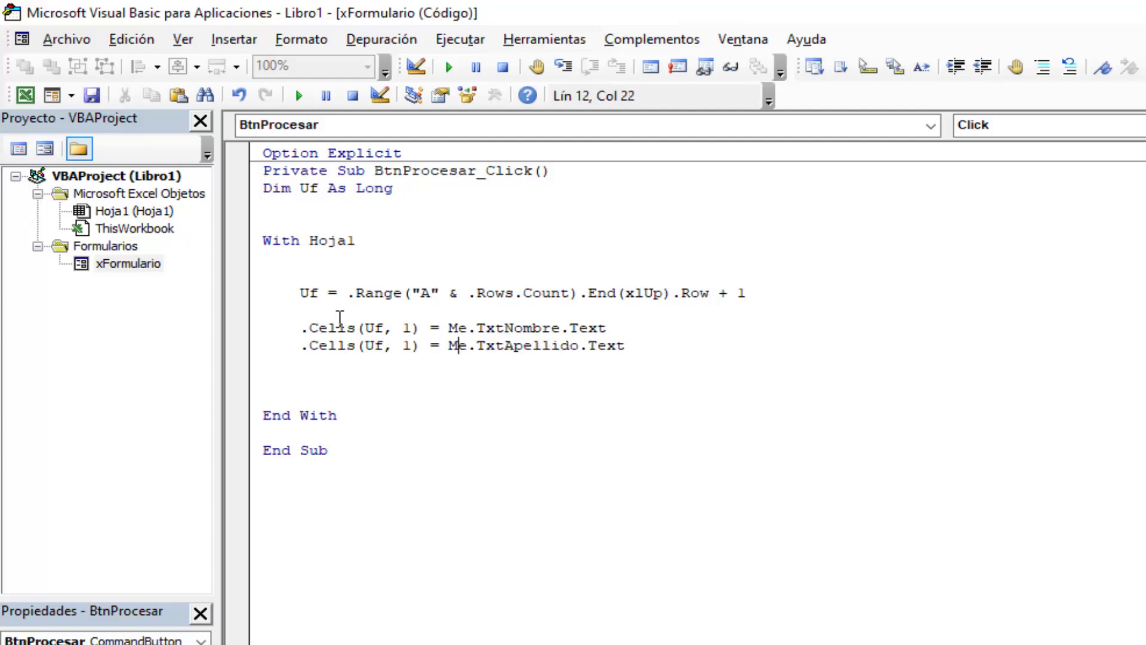
pyautogui.press('BackSpace')
pyautogui.write('2')
pyautogui.press('Down')
pyautogui.write('gbox ')
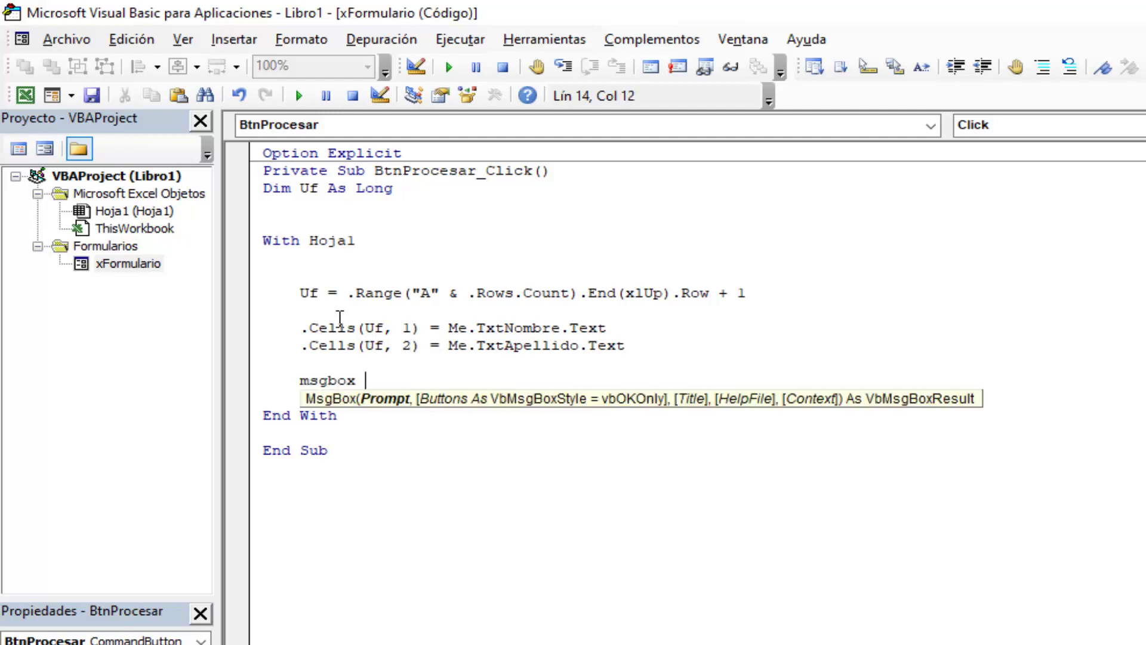
pyautogui.write('"Los d')
pyautogui.write('atos se regist')
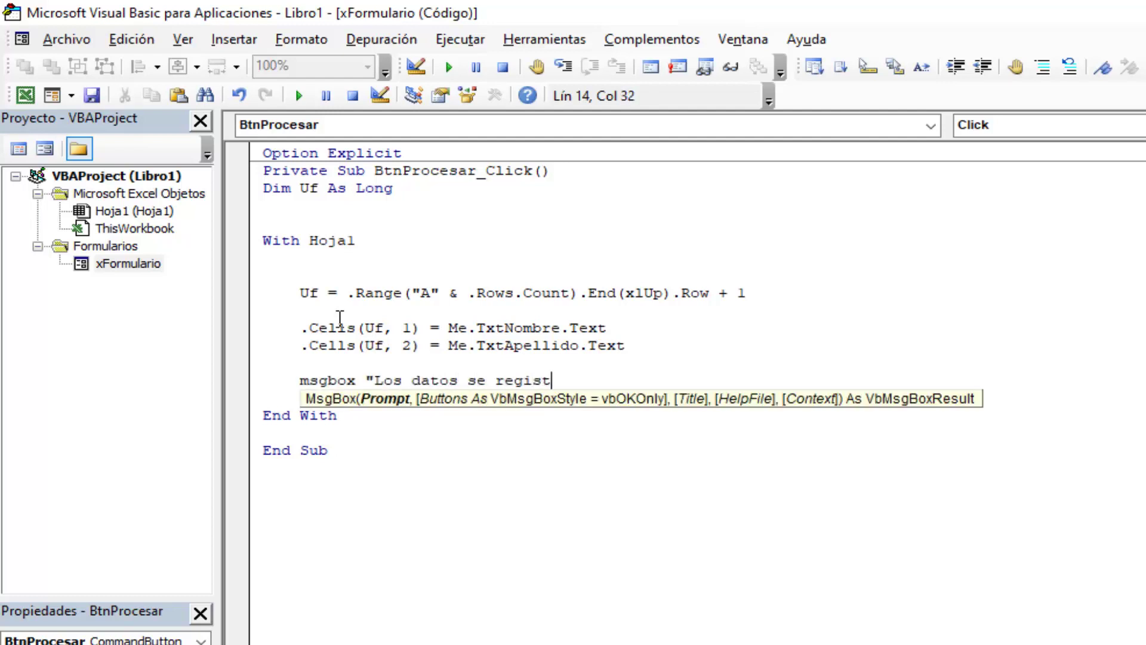
pyautogui.write('raron en l')
pyautogui.write('a hoja')
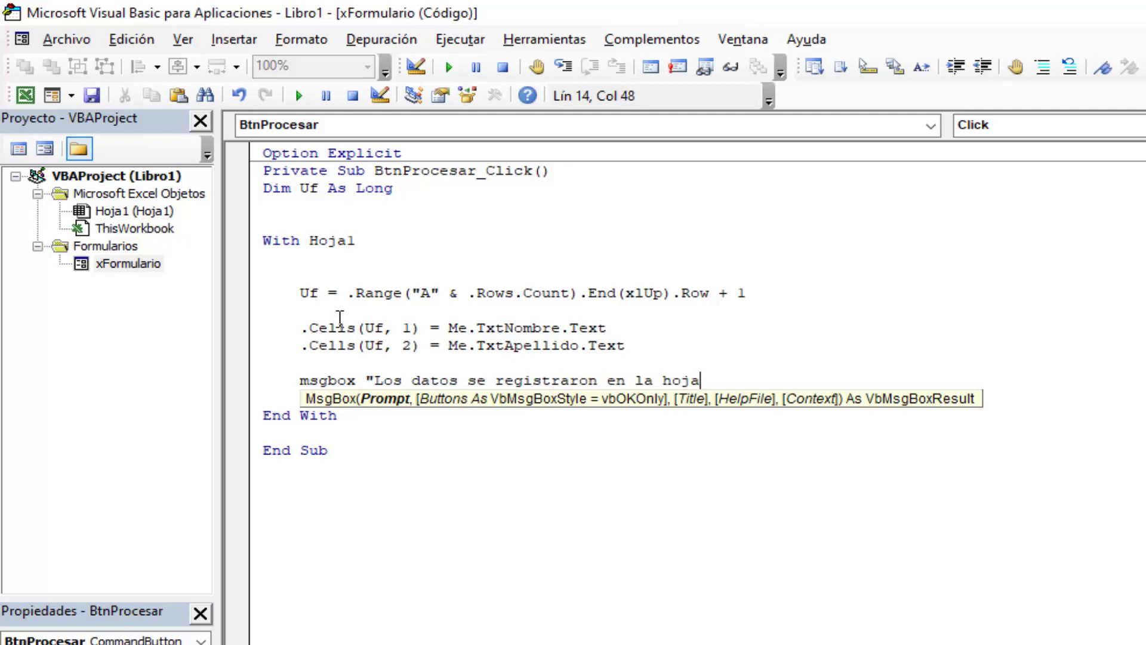
pyautogui.write('l')
pyautogui.write(',')
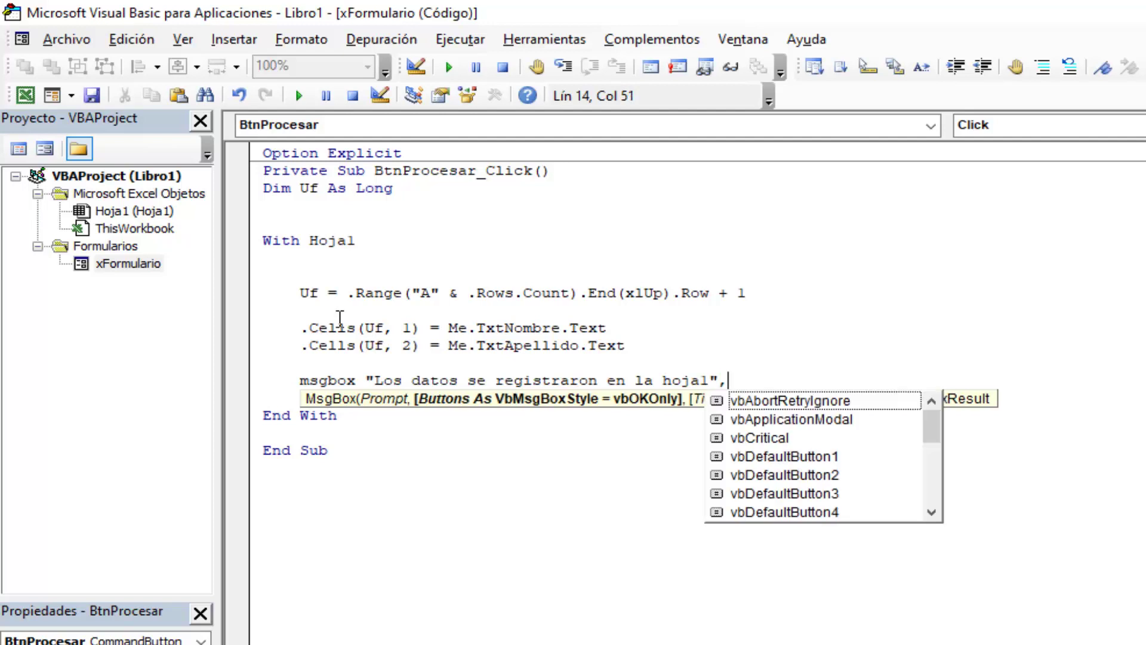
pyautogui.write('vbCritical')
pyautogui.press('Return')
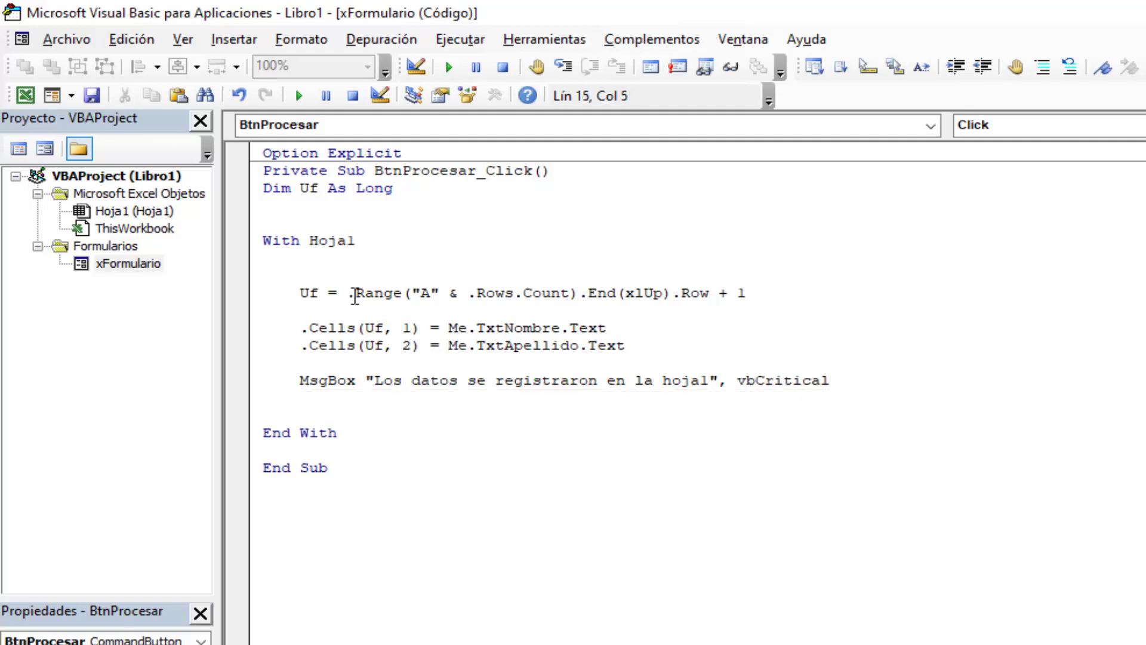
# Run the form, enter a sample first name and surname, register them, and dismiss the confirmation
pyautogui.click(299, 96)
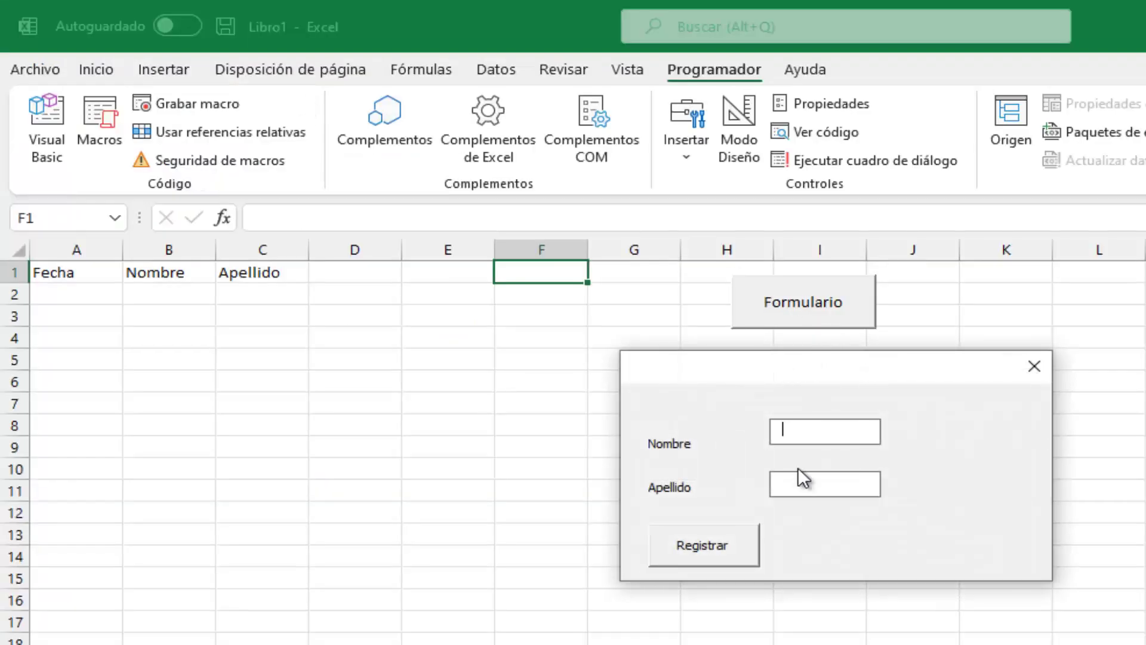
pyautogui.write('Devid')
pyautogui.press('Tab')
pyautogui.press('Tab')
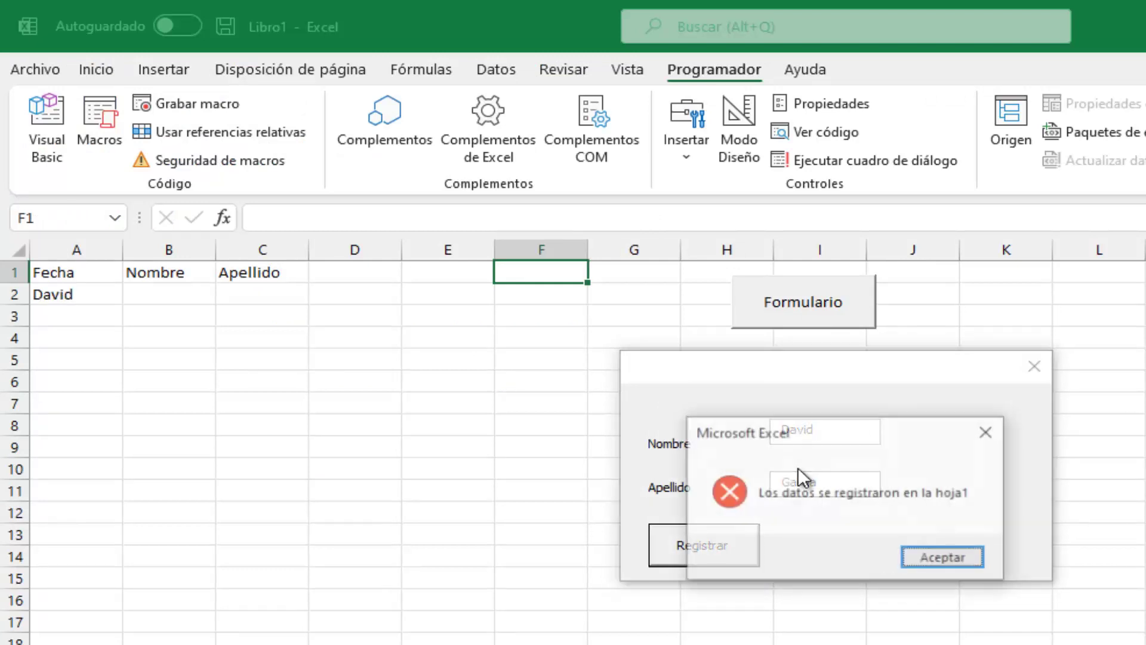
pyautogui.click(953, 558)
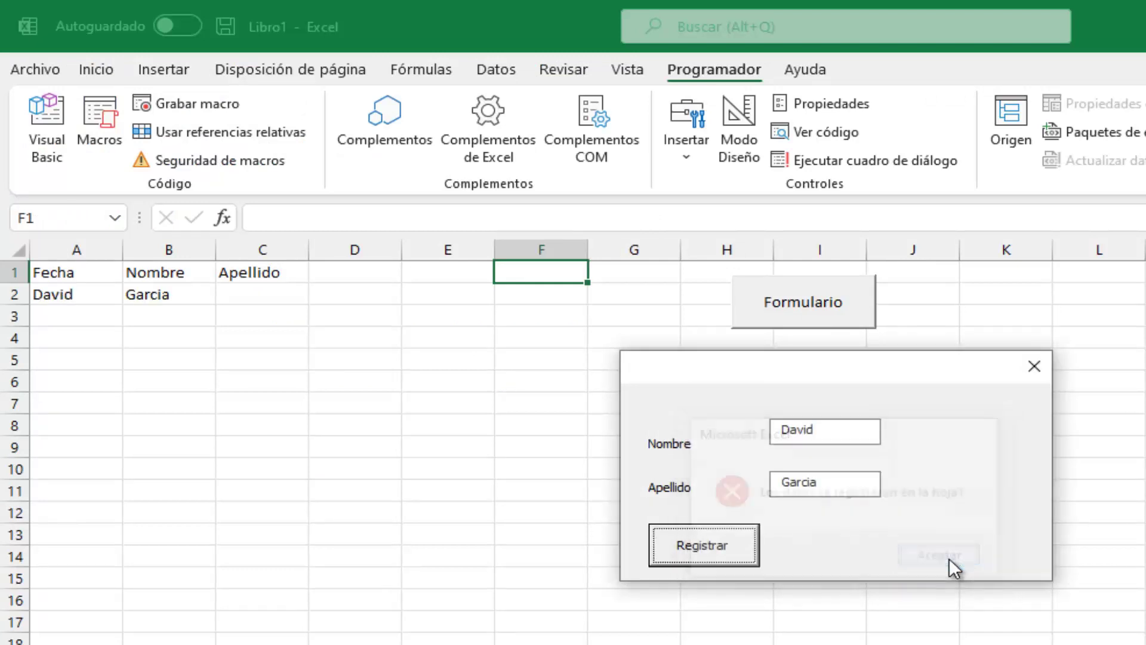
# Close the form and change the confirmation MsgBox icon from vbCritical to vbInformation
pyautogui.click(1033, 366)
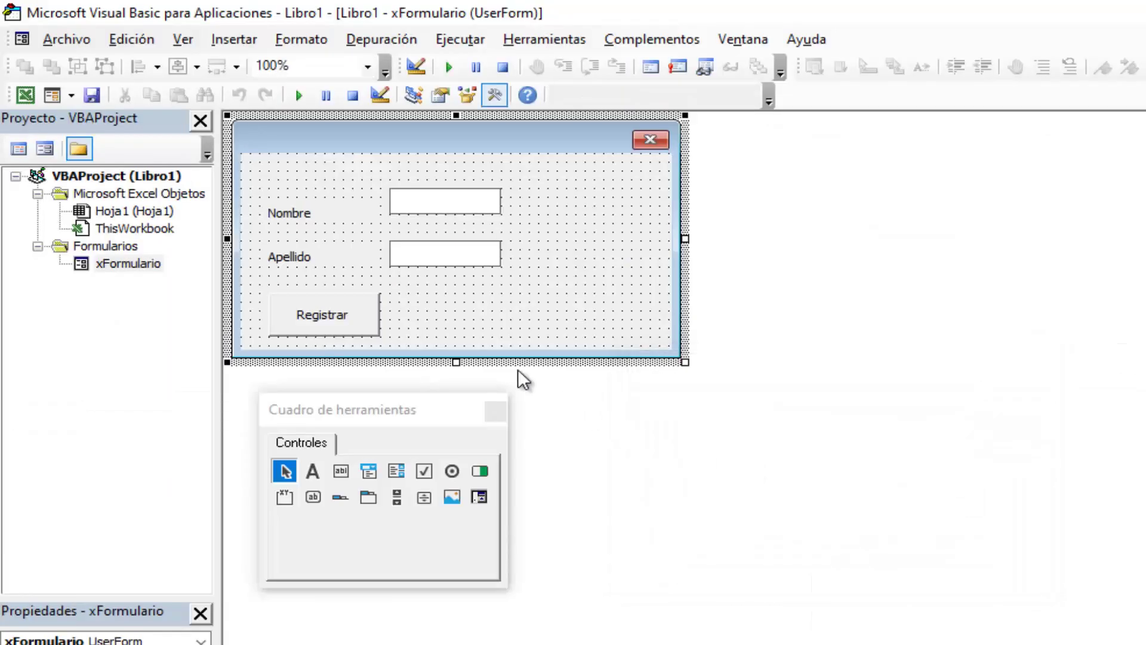
pyautogui.doubleClick(366, 329)
pyautogui.doubleClick(791, 380)
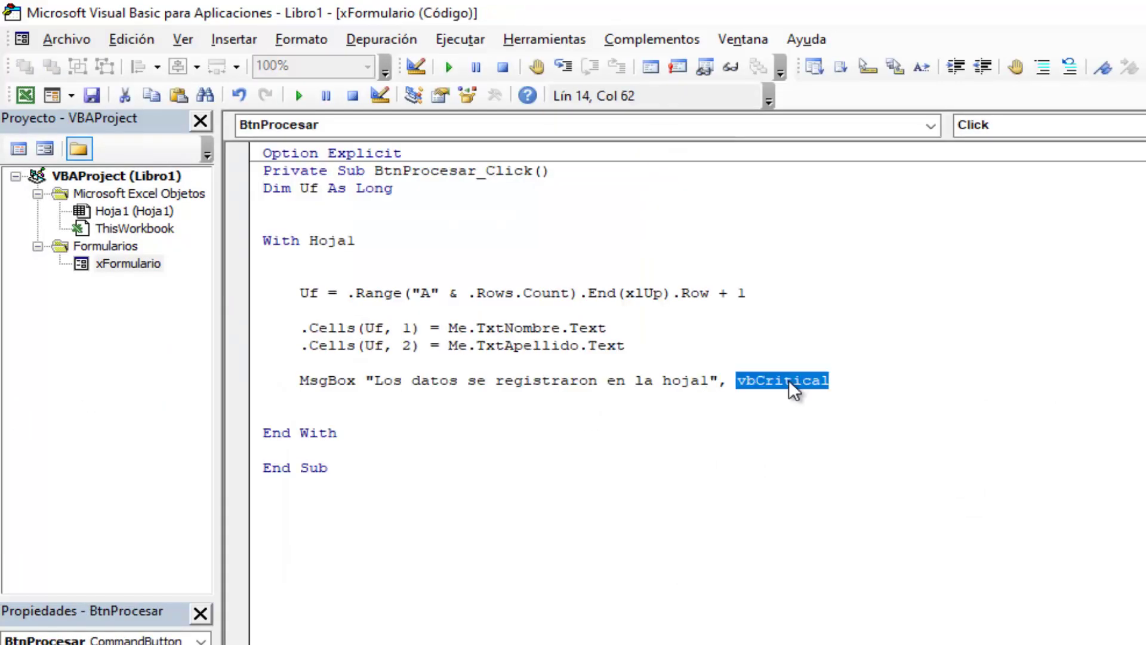
pyautogui.press('BackSpace')
pyautogui.press('BackSpace')
pyautogui.press('BackSpace')
pyautogui.write(',v')
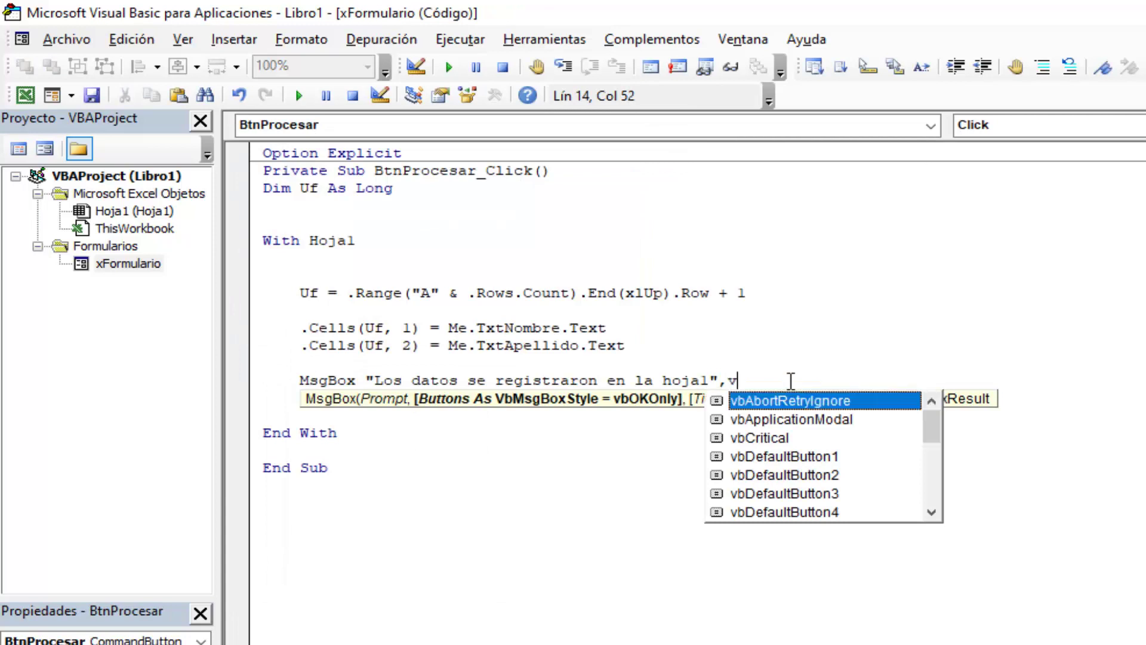
pyautogui.write('bin')
pyautogui.press('Tab')
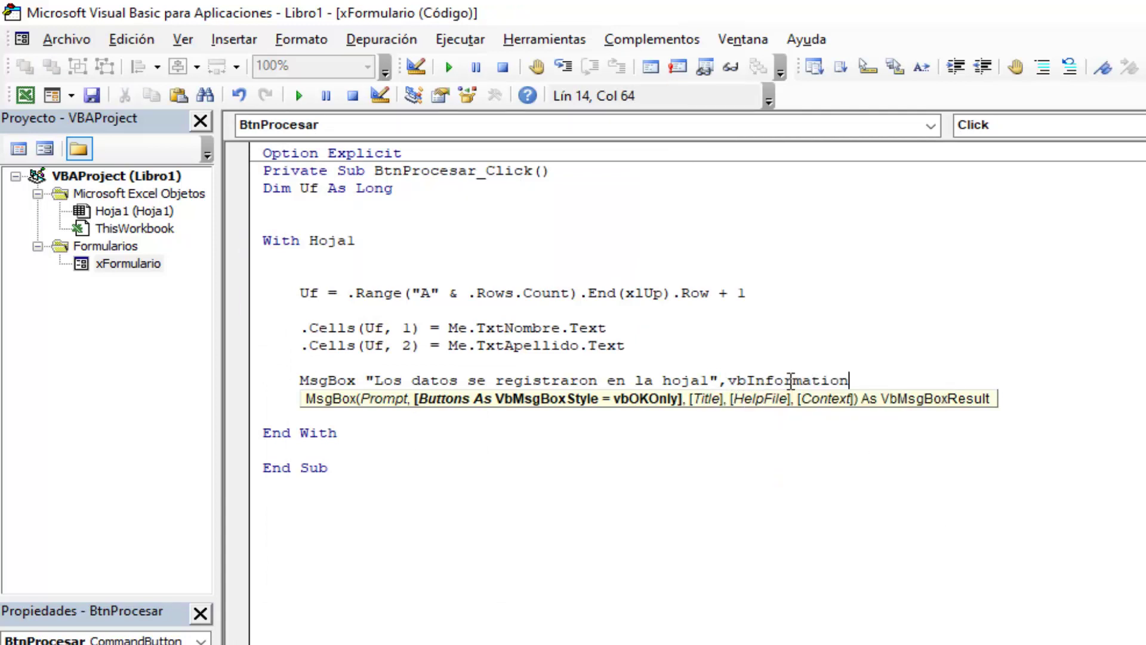
pyautogui.press('Return')
# Add .Cells(Uf,1) = CDate(Date) and move Nombre and Apellido to columns 2 and 3
pyautogui.click(672, 348)
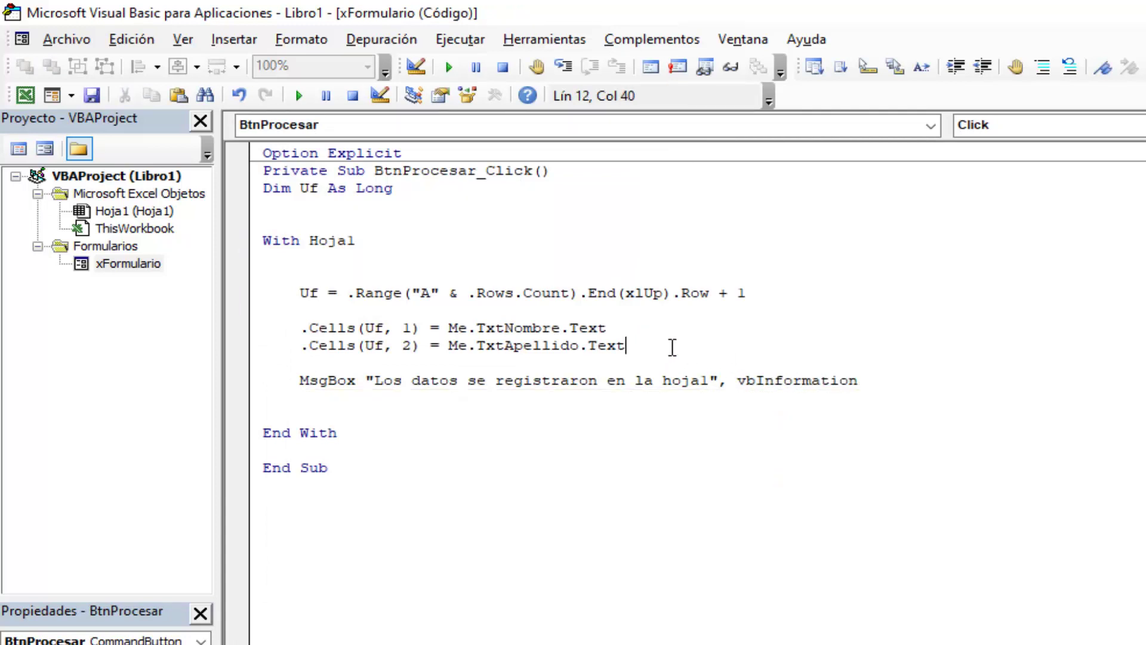
pyautogui.press('Return')
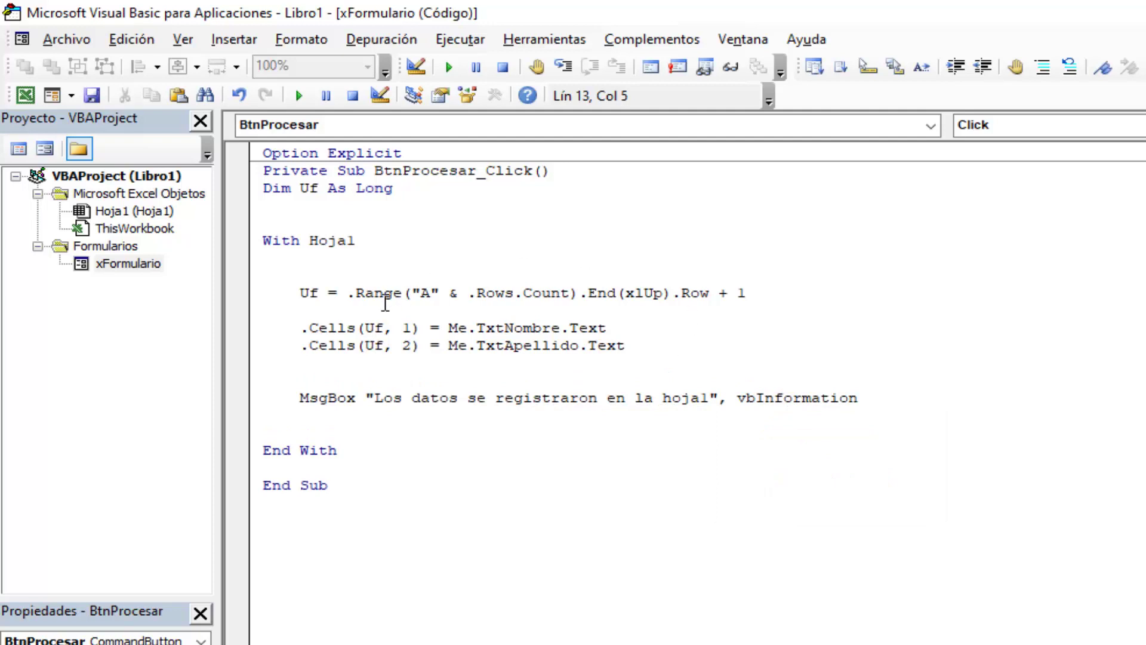
pyautogui.press('Return')
pyautogui.write('.')
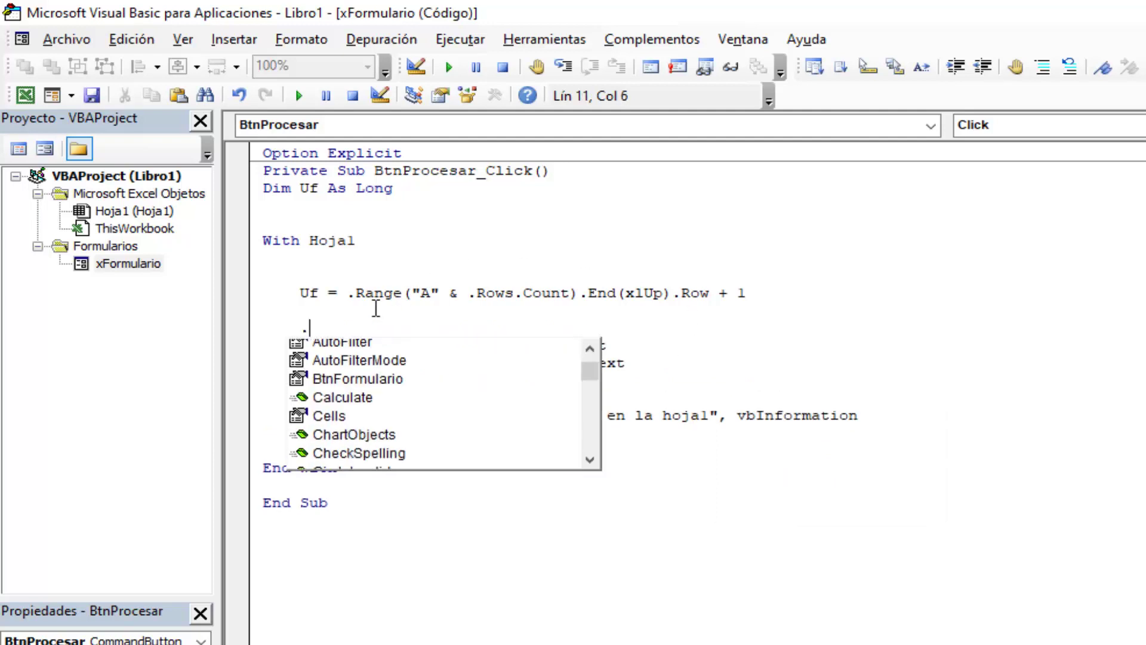
pyautogui.write('Cells(uf')
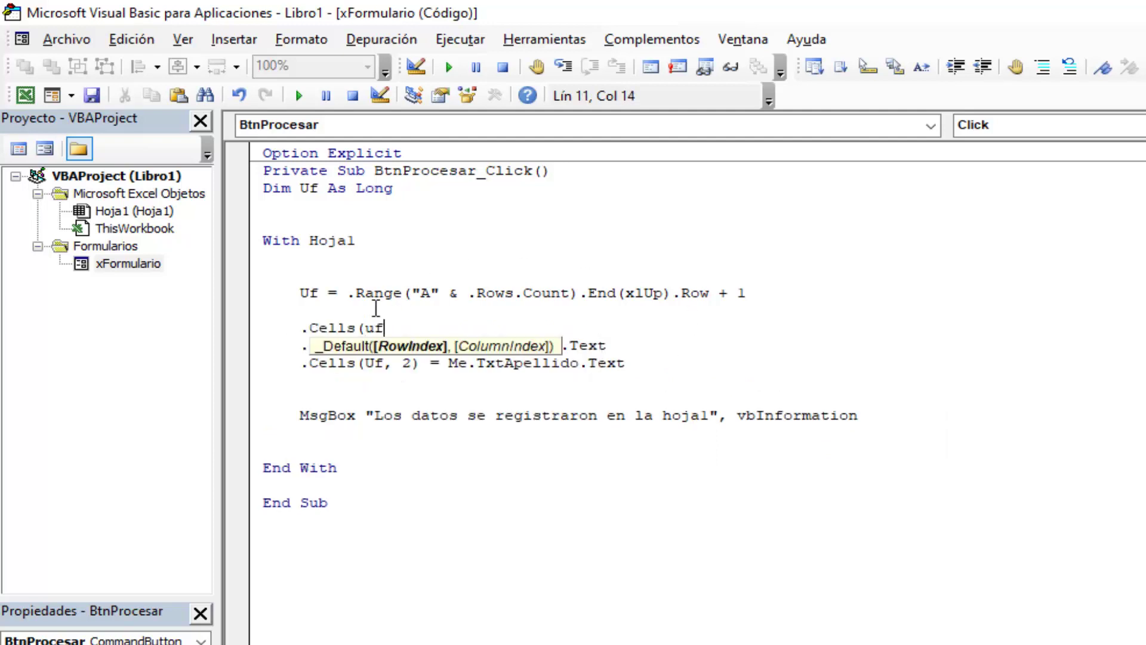
pyautogui.write(',1)=cd')
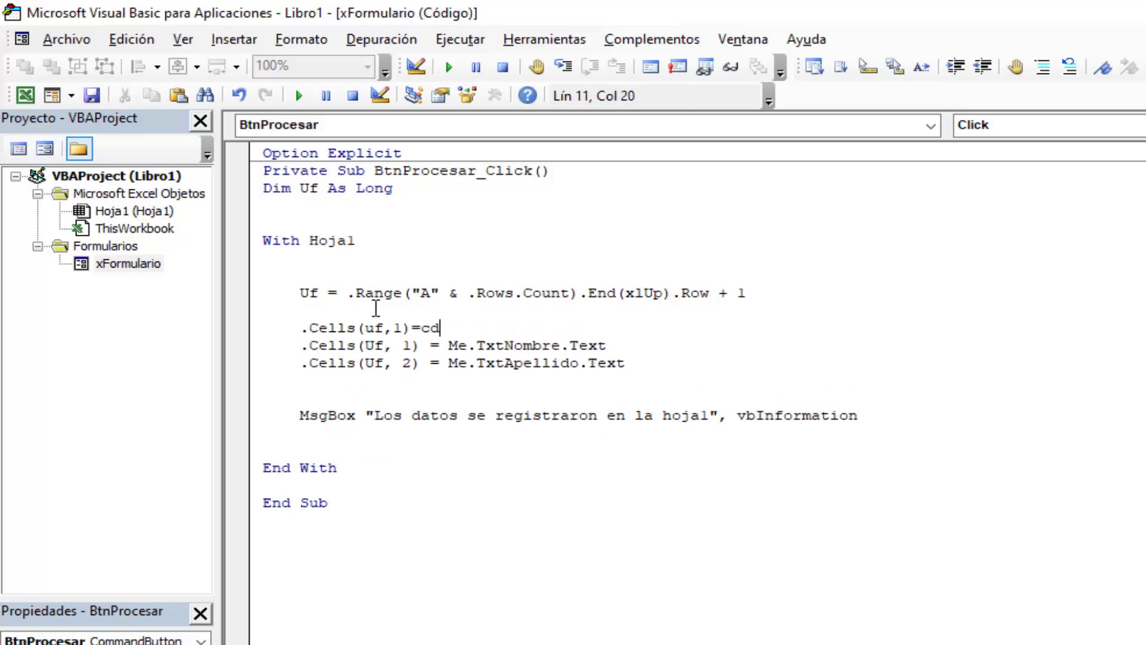
pyautogui.write('ate(date')
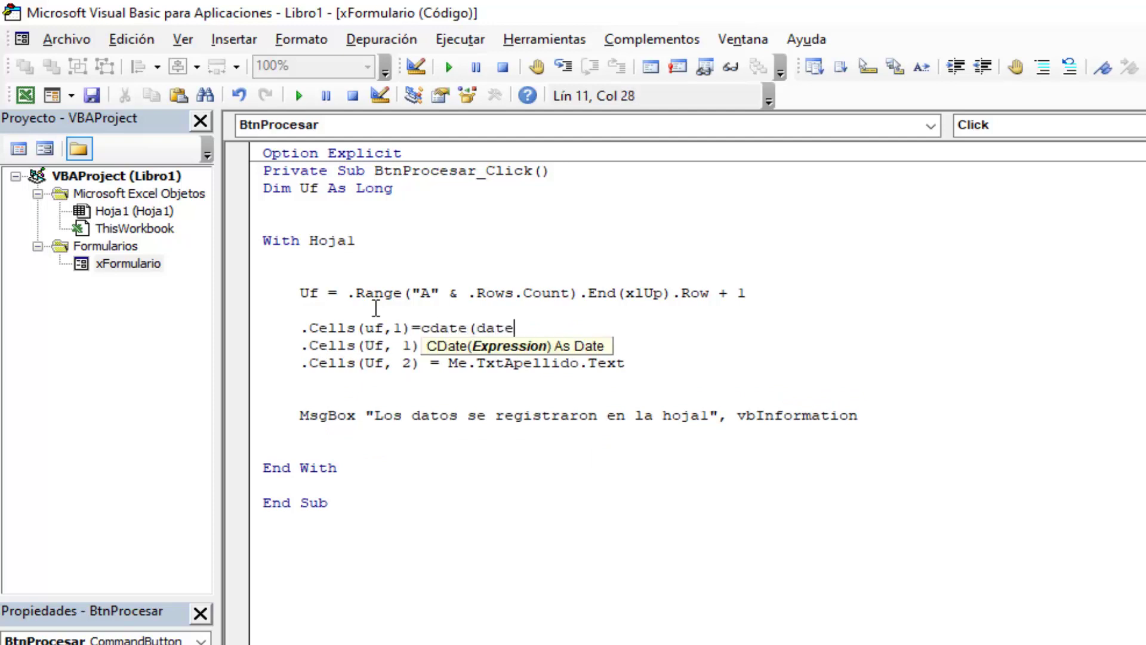
pyautogui.write(')')
pyautogui.press('Down')
pyautogui.press('Left')
pyautogui.press('Left')
pyautogui.press('Left')
pyautogui.press('Left')
pyautogui.press('Left')
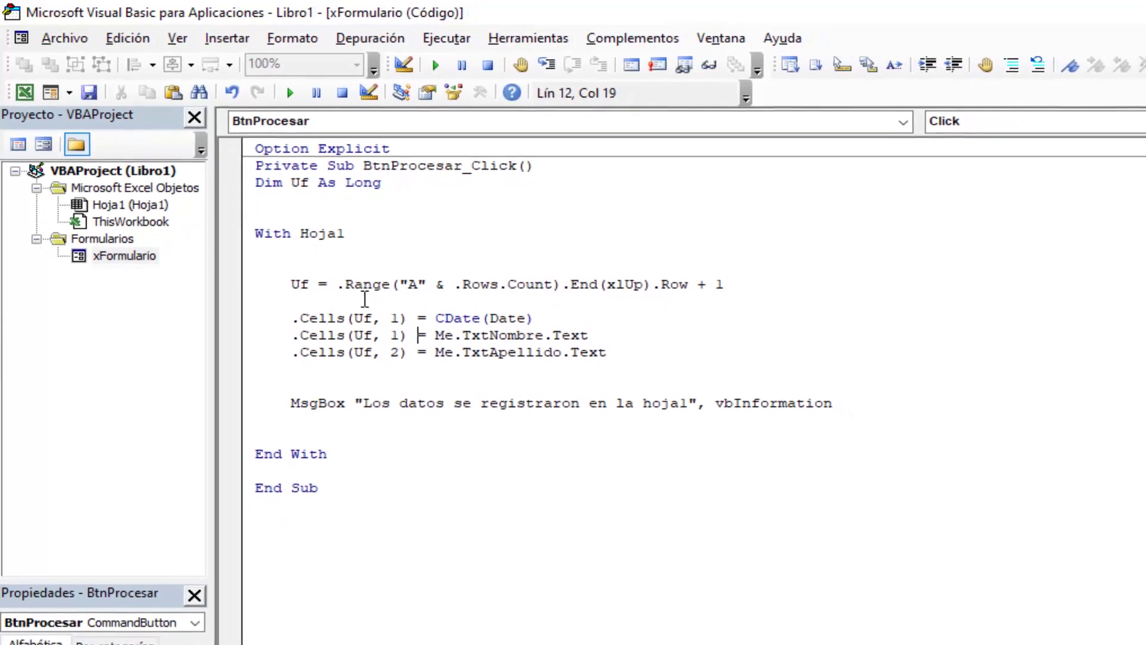
pyautogui.press('Left')
pyautogui.press('Left')
pyautogui.press('BackSpace')
pyautogui.write('2')
pyautogui.press('Down')
pyautogui.press('BackSpace')
pyautogui.write('3')
pyautogui.press('Down')
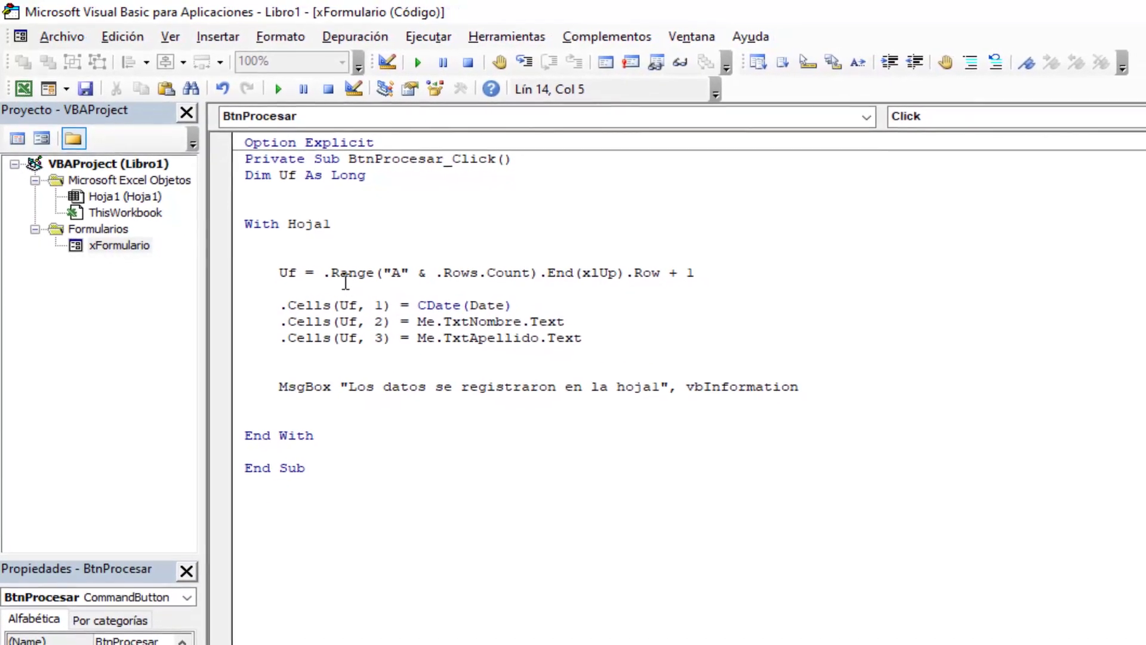
# Clear the old test entries from row 2 of Hoja1
pyautogui.click(24, 88)
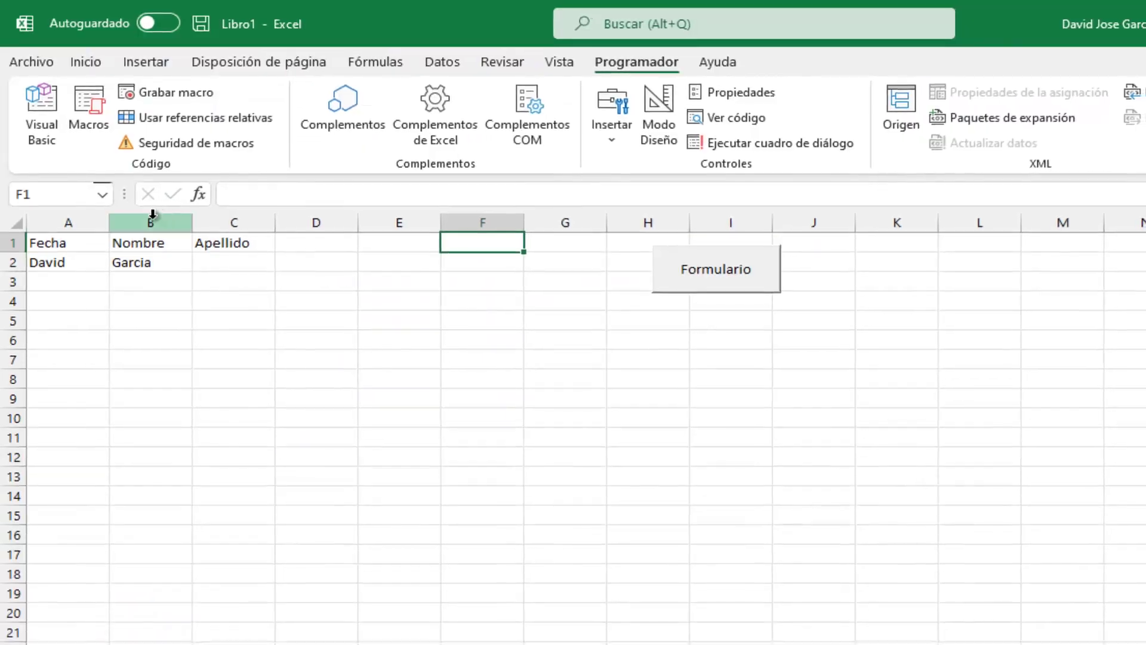
pyautogui.moveTo(68, 263); pyautogui.dragTo(176, 268)
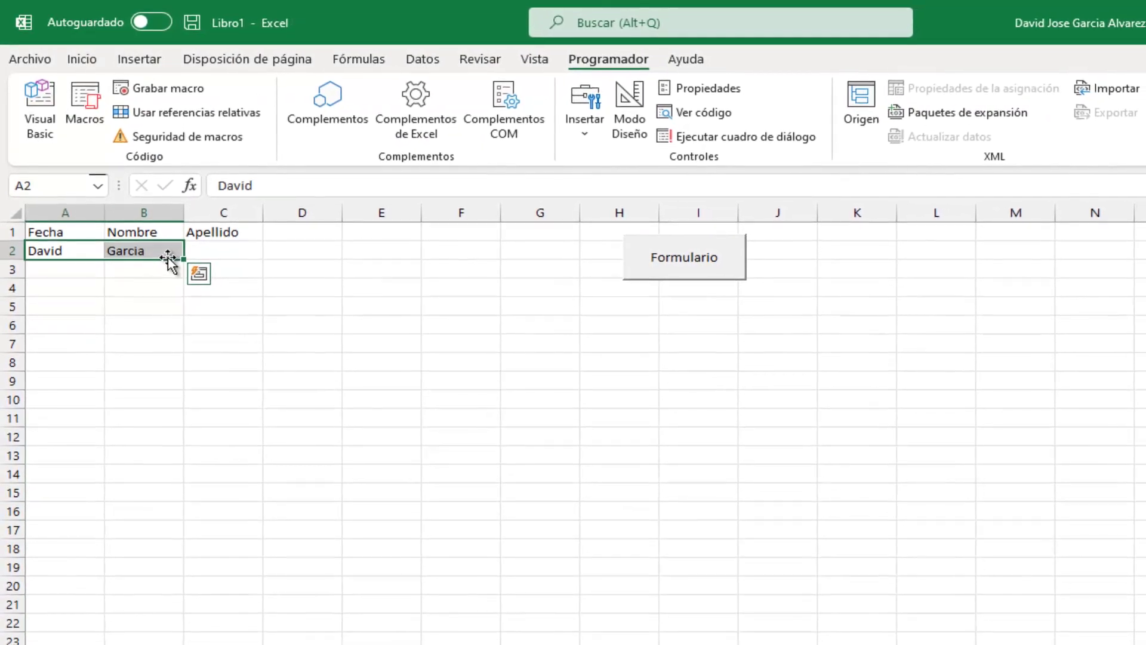
pyautogui.press('Delete')
pyautogui.click(382, 381)
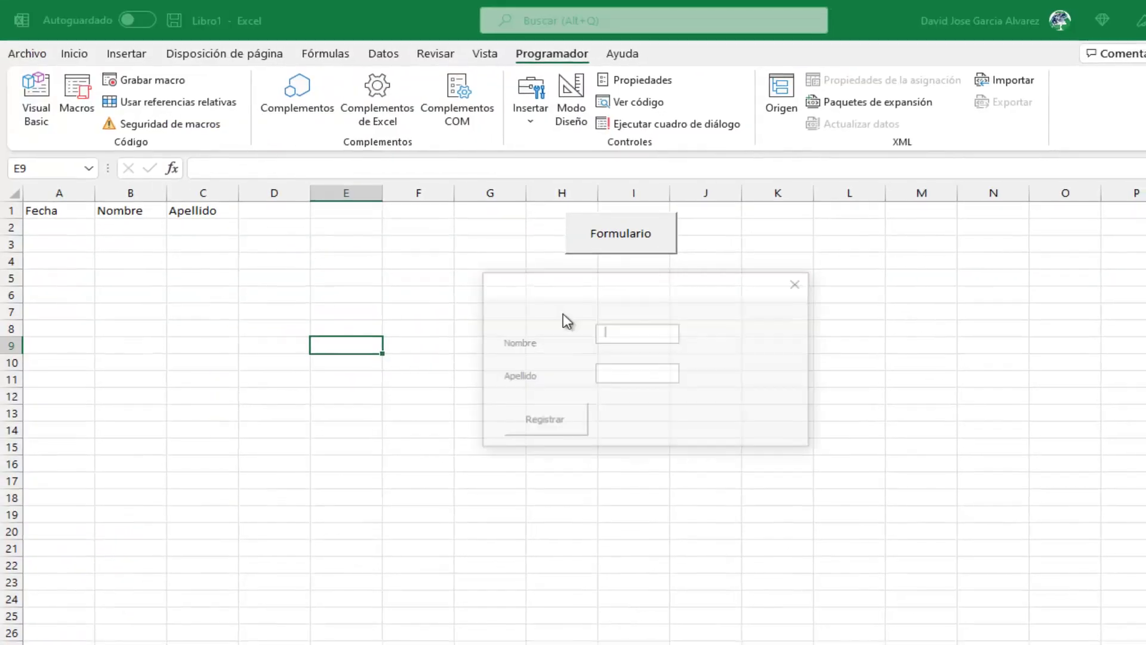
# Submit a first name and surname through the form, check row 2, then close the form
pyautogui.write('avi')
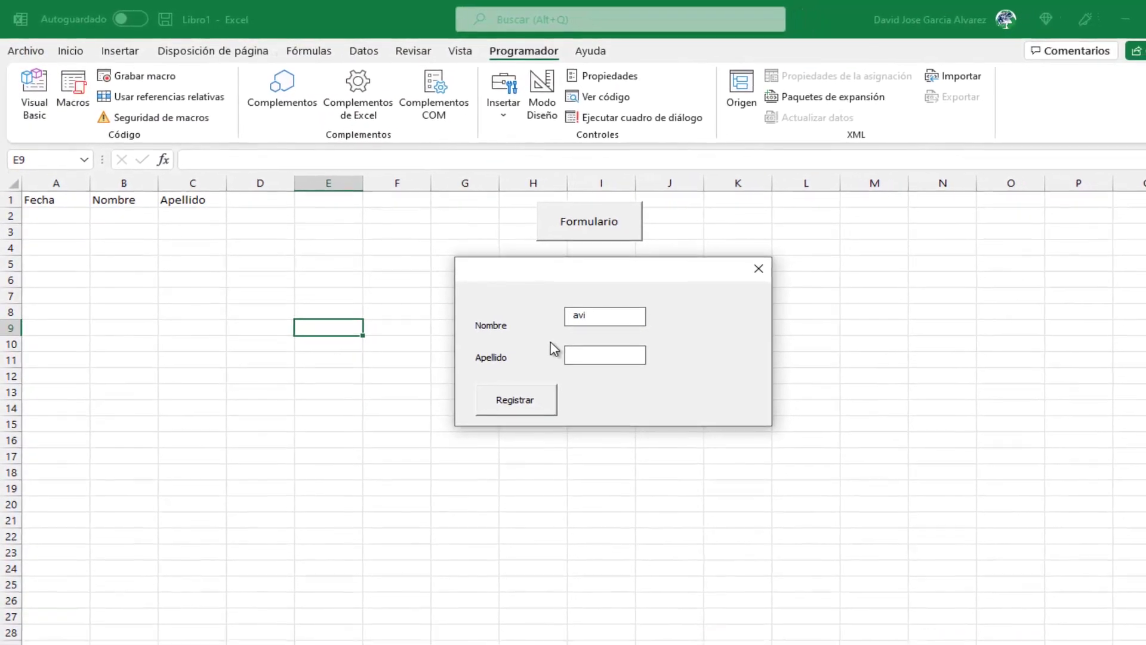
pyautogui.press('BackSpace')
pyautogui.press('BackSpace')
pyautogui.press('BackSpace')
pyautogui.write('David')
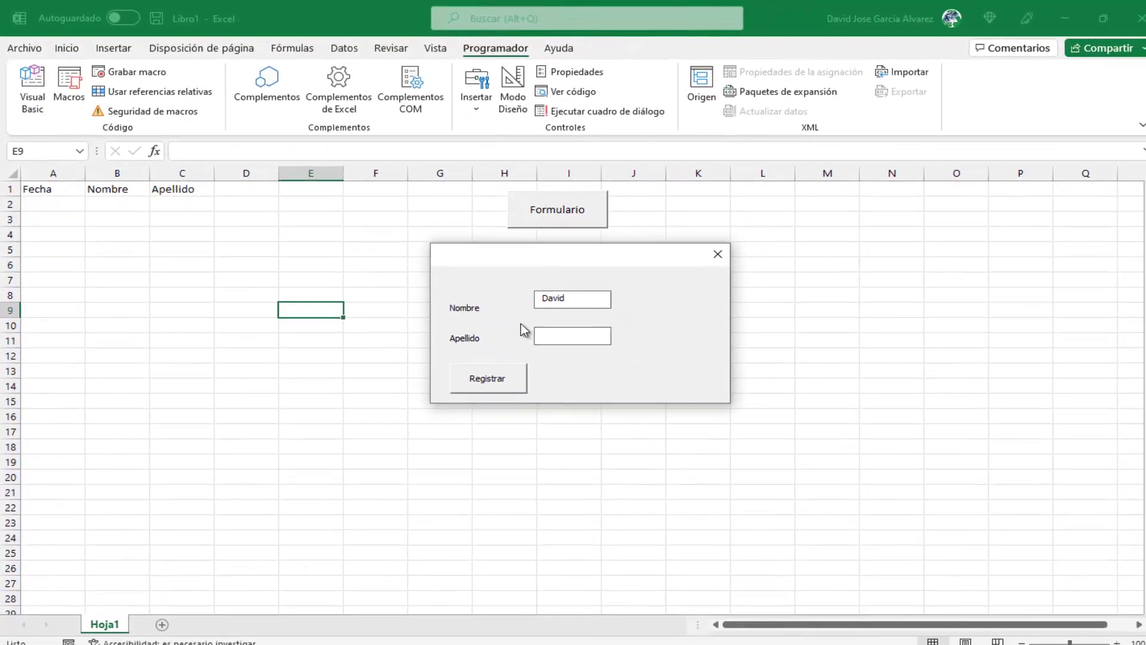
pyautogui.press('Tab')
pyautogui.write('G')
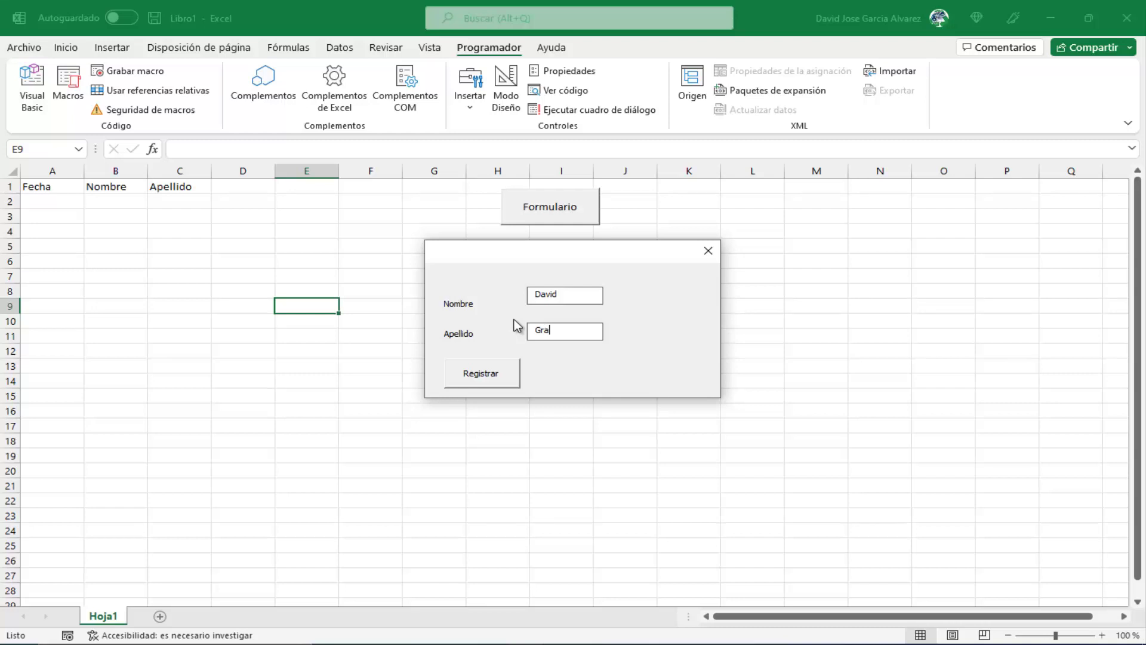
pyautogui.press('Tab')
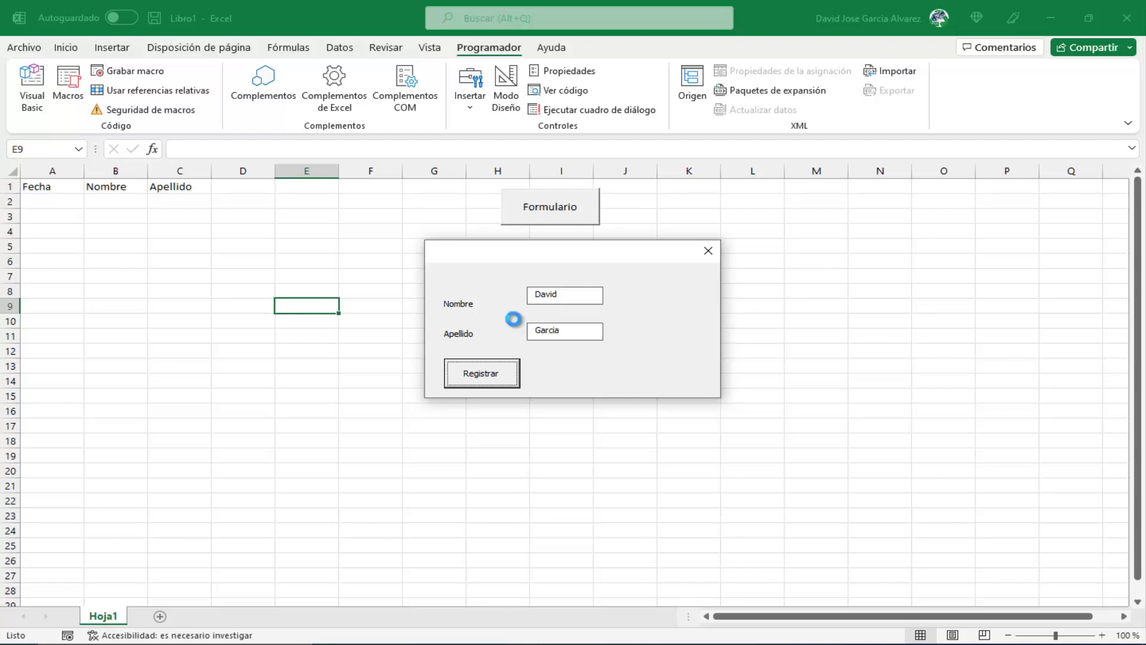
pyautogui.press('Return')
pyautogui.press('Return')
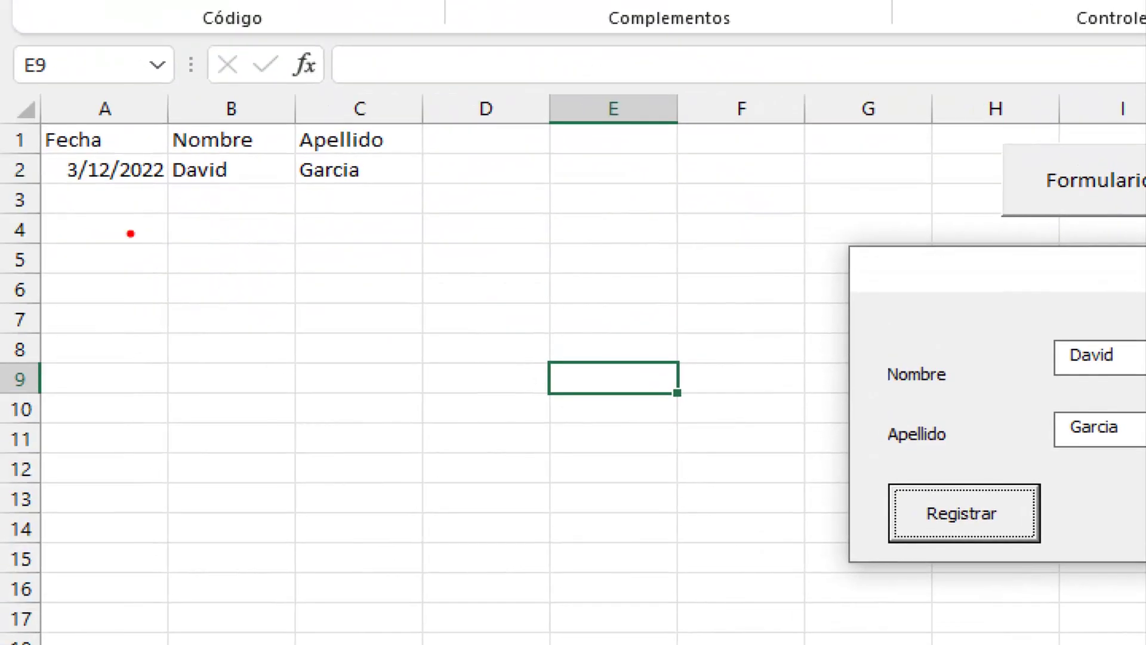
pyautogui.moveTo(131, 234); pyautogui.dragTo(166, 337)
pyautogui.moveTo(249, 265); pyautogui.dragTo(304, 377)
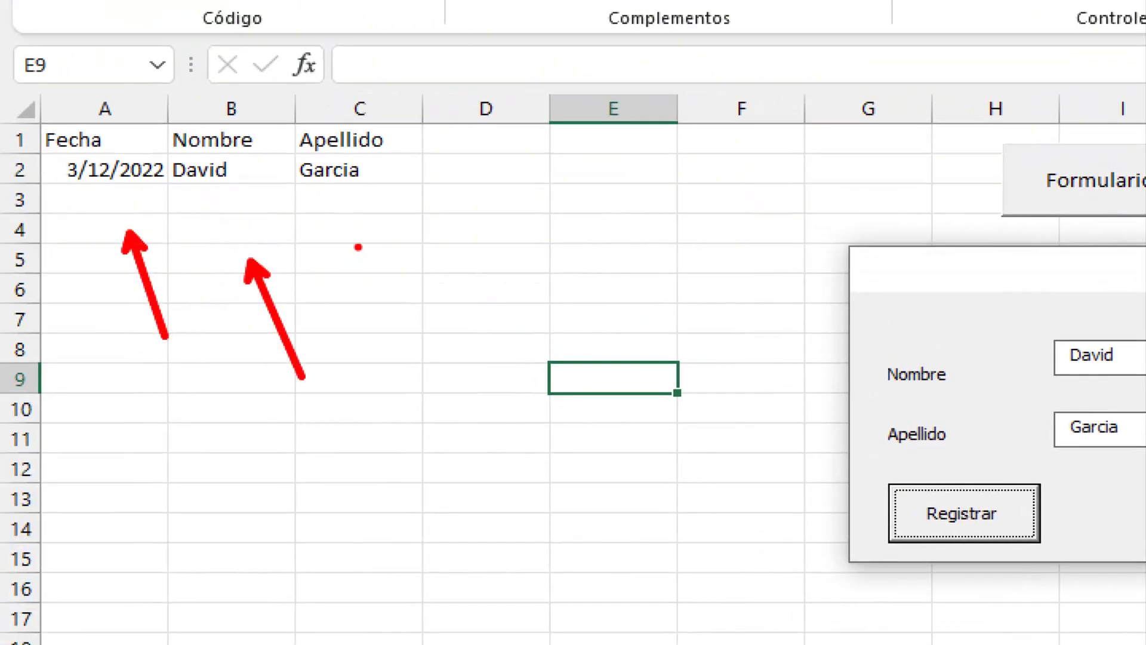
pyautogui.moveTo(358, 247); pyautogui.dragTo(426, 405)
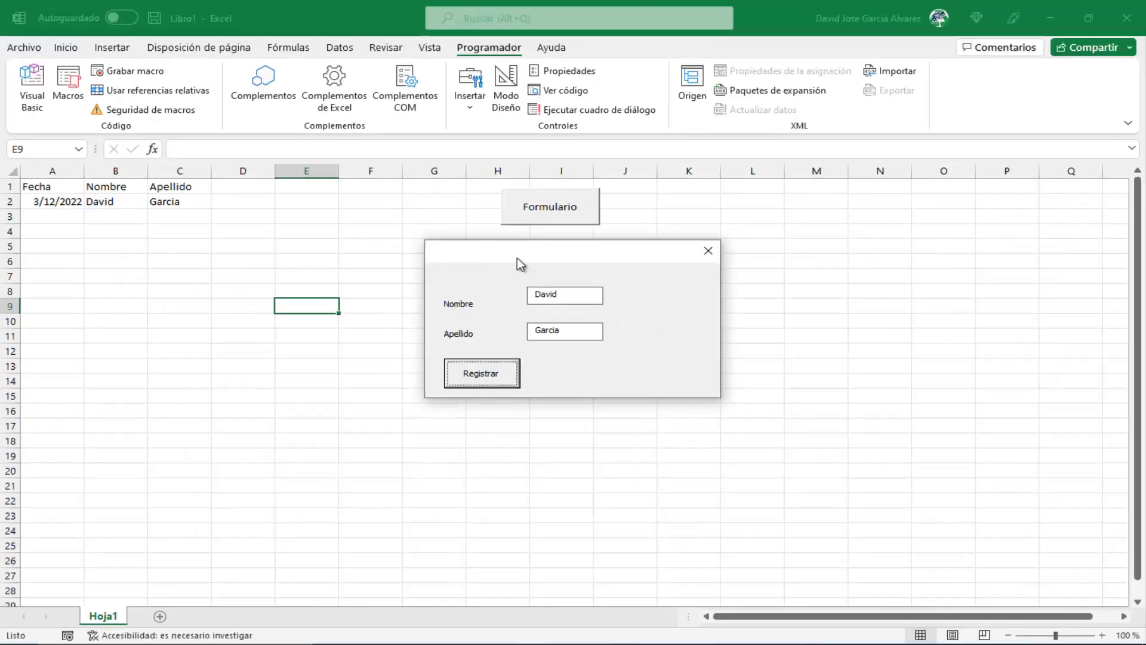
pyautogui.click(706, 248)
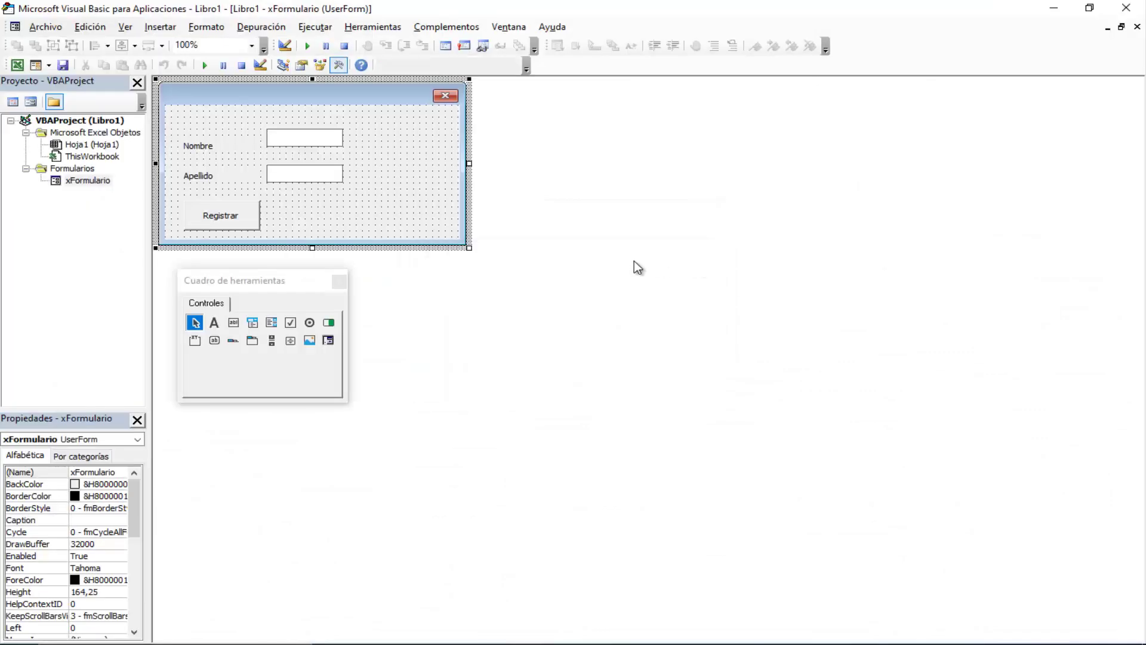
pyautogui.click(1050, 9)
# Copy Hoja1 to the end of the workbook and name the copy Hoja2
pyautogui.rightClick(121, 618)
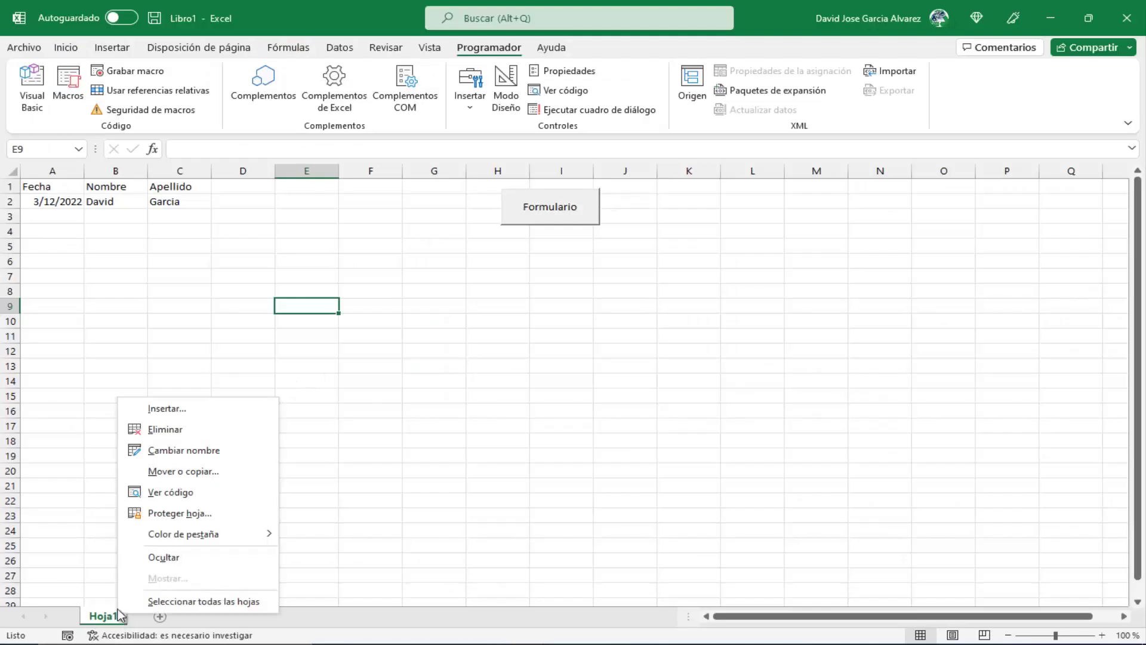
pyautogui.click(217, 491)
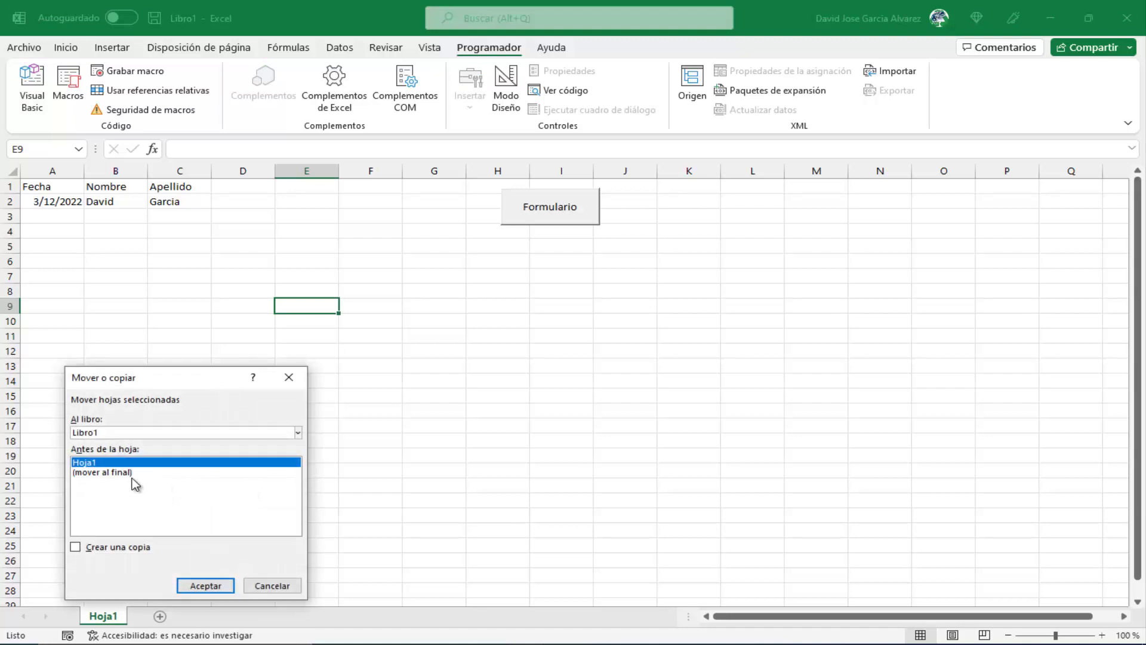
pyautogui.click(116, 473)
pyautogui.click(114, 547)
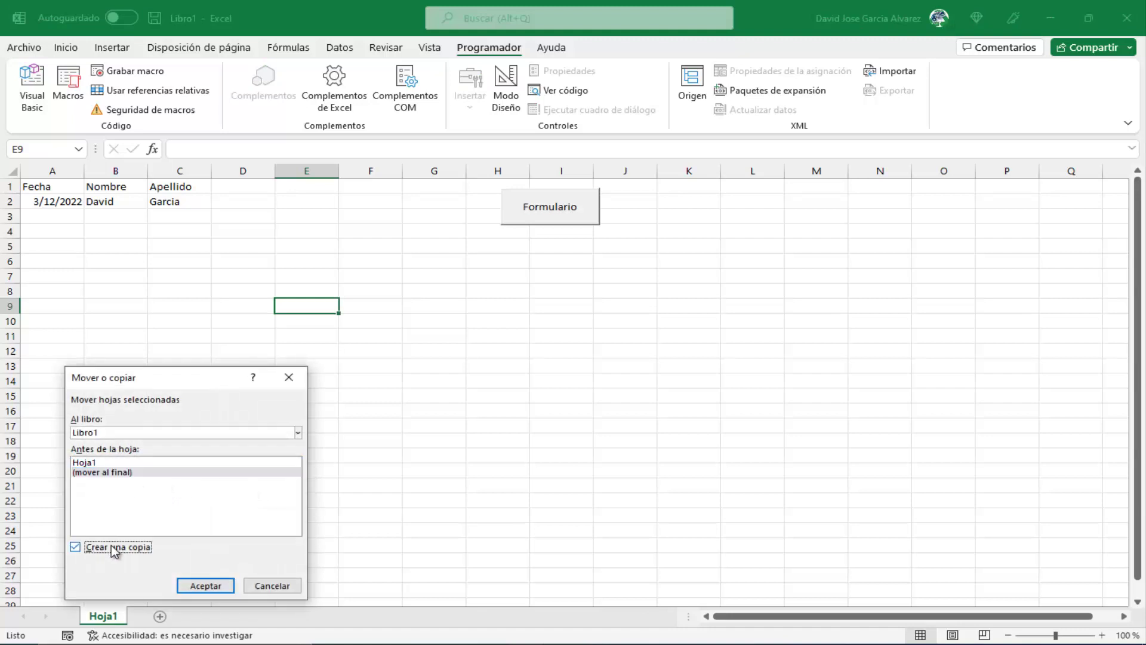
pyautogui.click(205, 585)
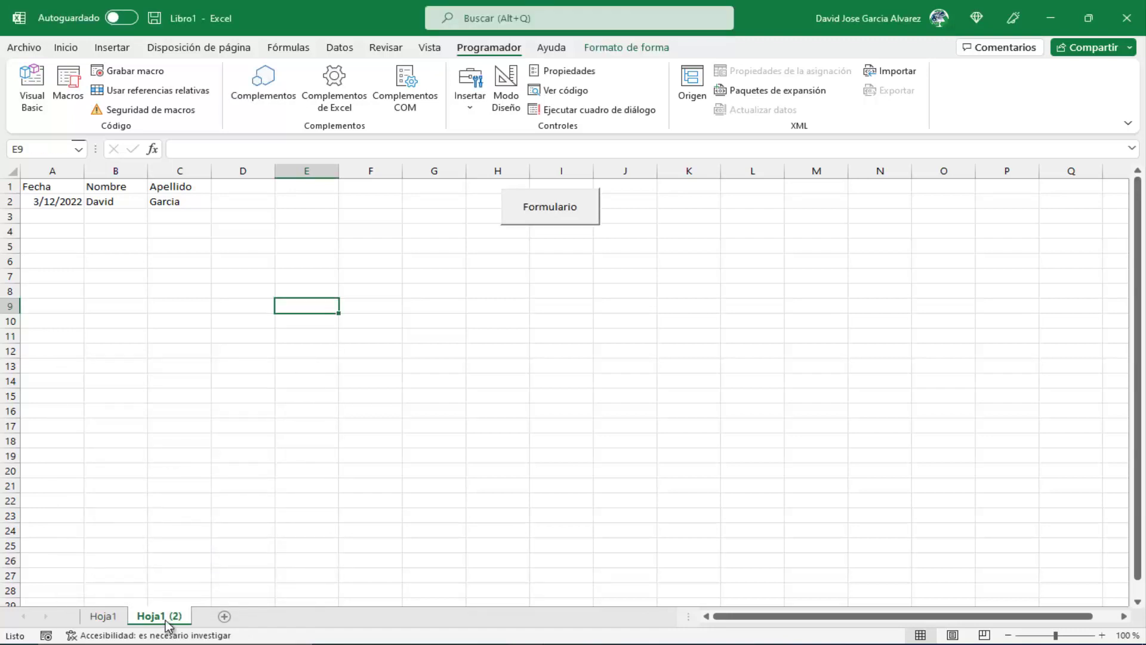
pyautogui.doubleClick(167, 624)
pyautogui.write('Hoja')
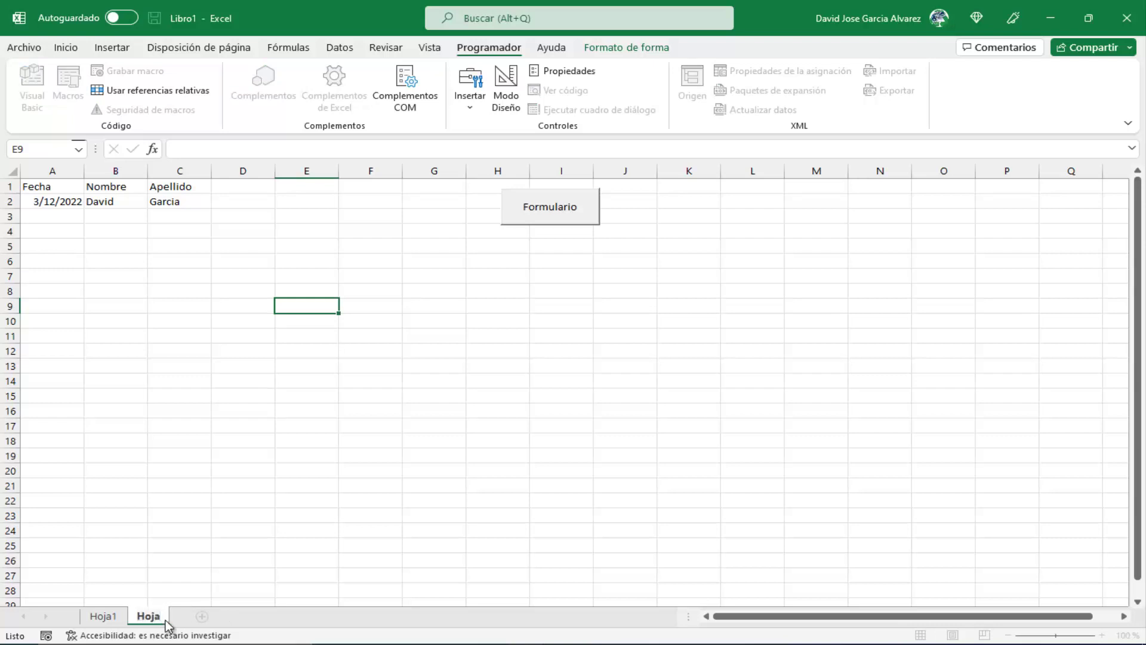
pyautogui.write('2')
pyautogui.press('Return')
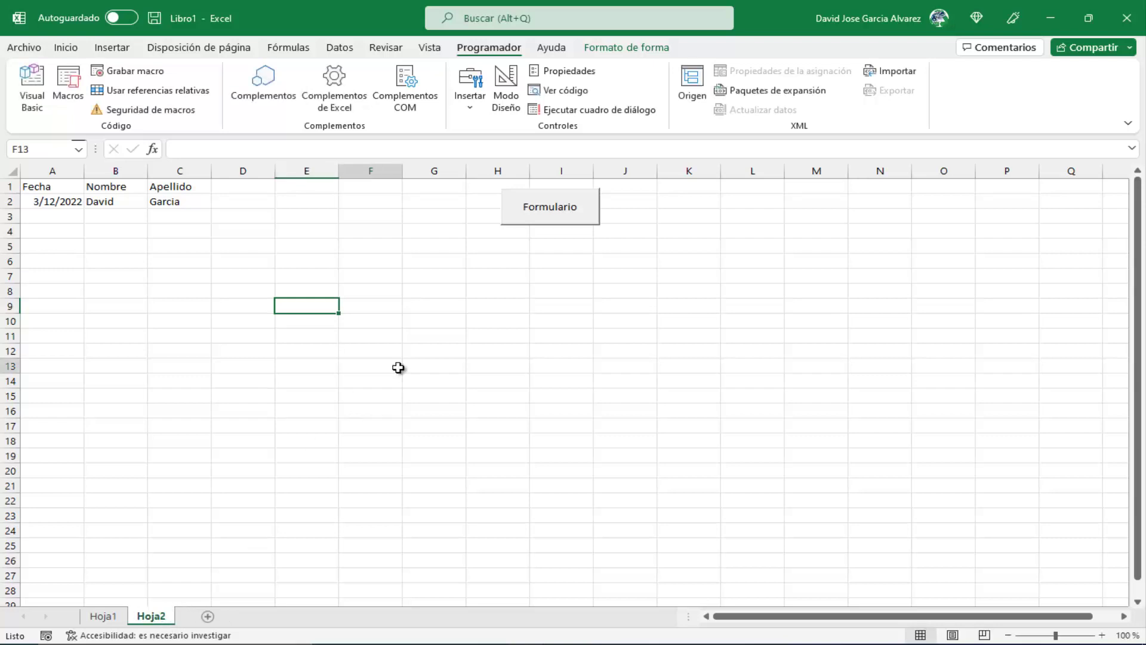
# Clear the copied data from row 2 of Hoja2
pyautogui.click(398, 366)
pyautogui.moveTo(53, 205); pyautogui.dragTo(169, 205)
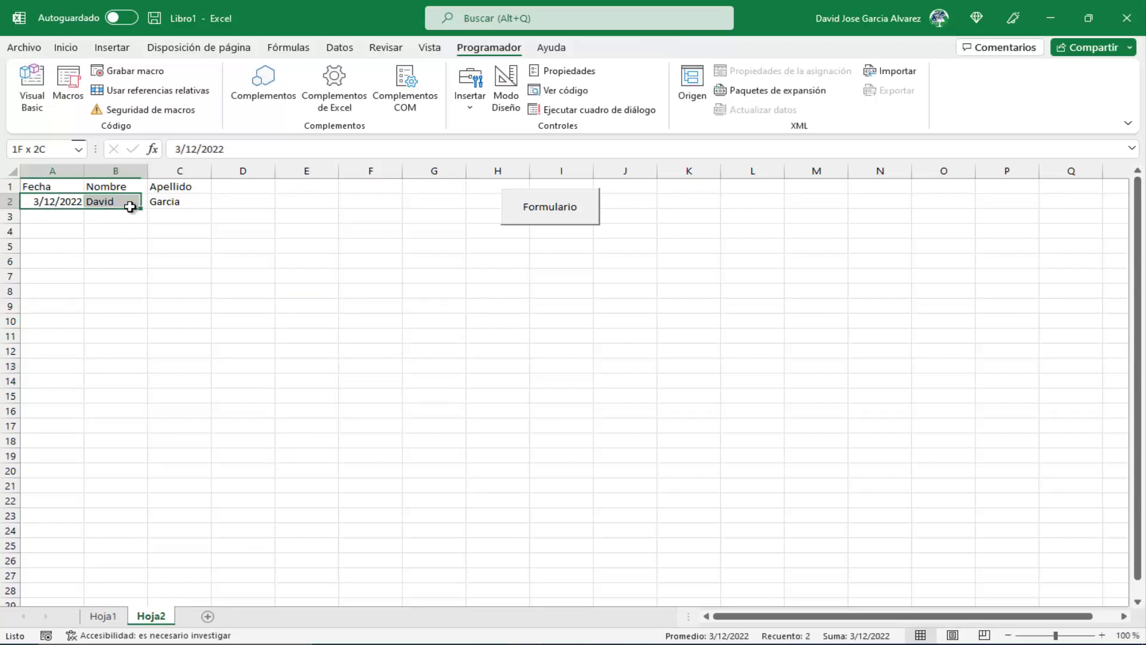
pyautogui.press('Delete')
# Open Hoja2's Formulario button code in design mode and remove the blank line above the sub
pyautogui.click(307, 275)
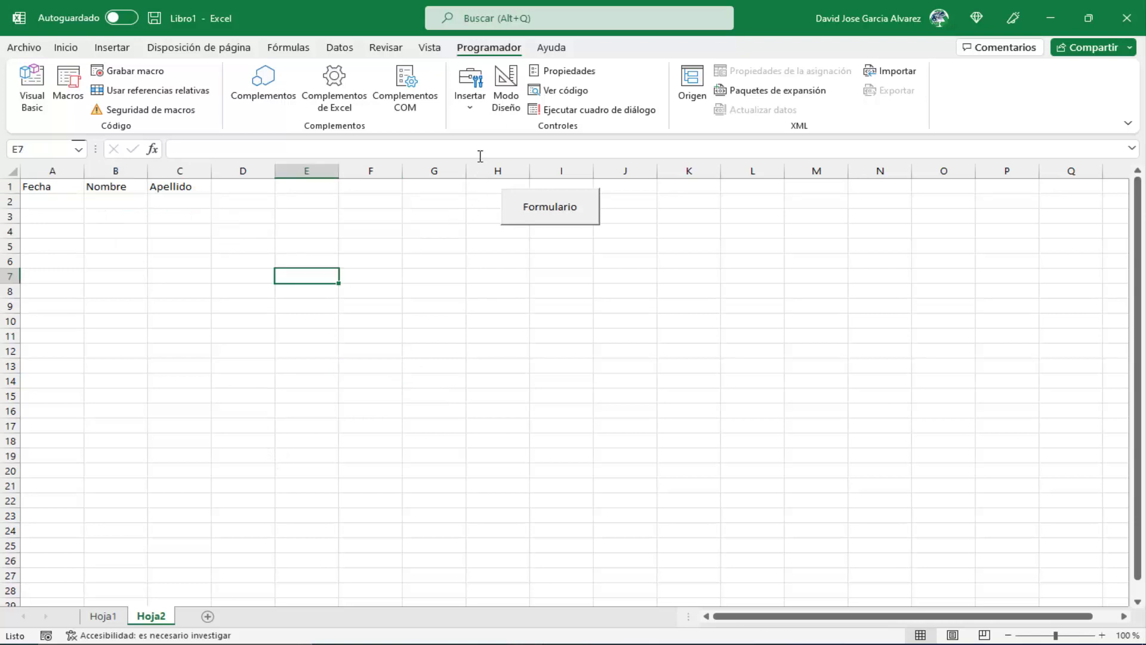
pyautogui.click(506, 96)
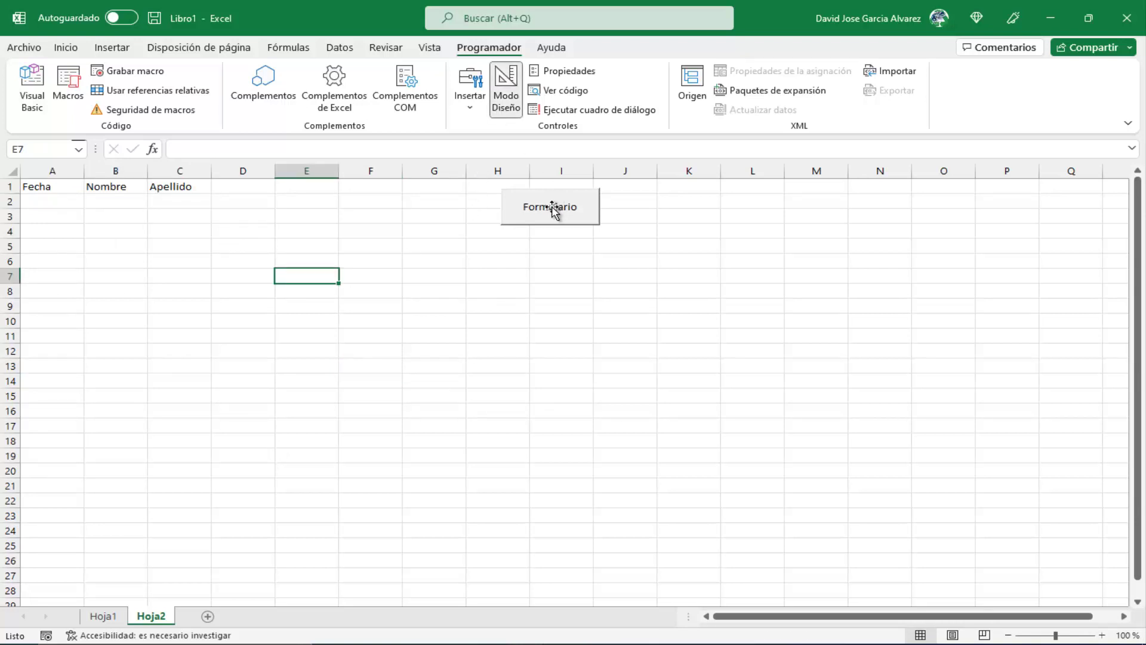
pyautogui.doubleClick(554, 204)
pyautogui.press('Delete')
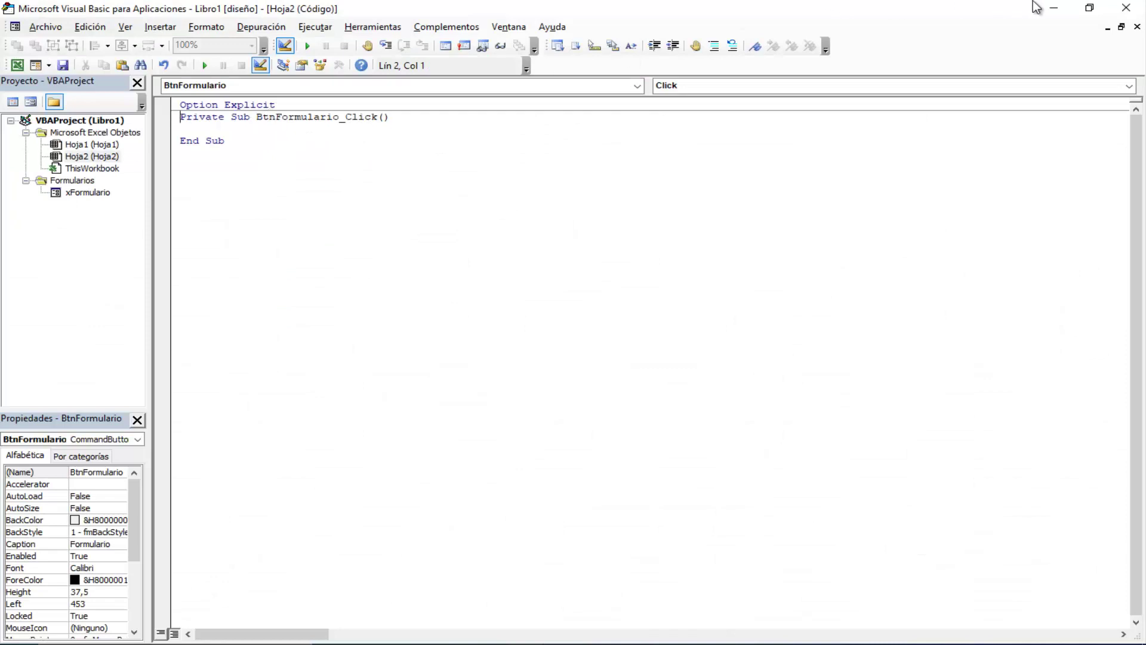
pyautogui.click(1054, 8)
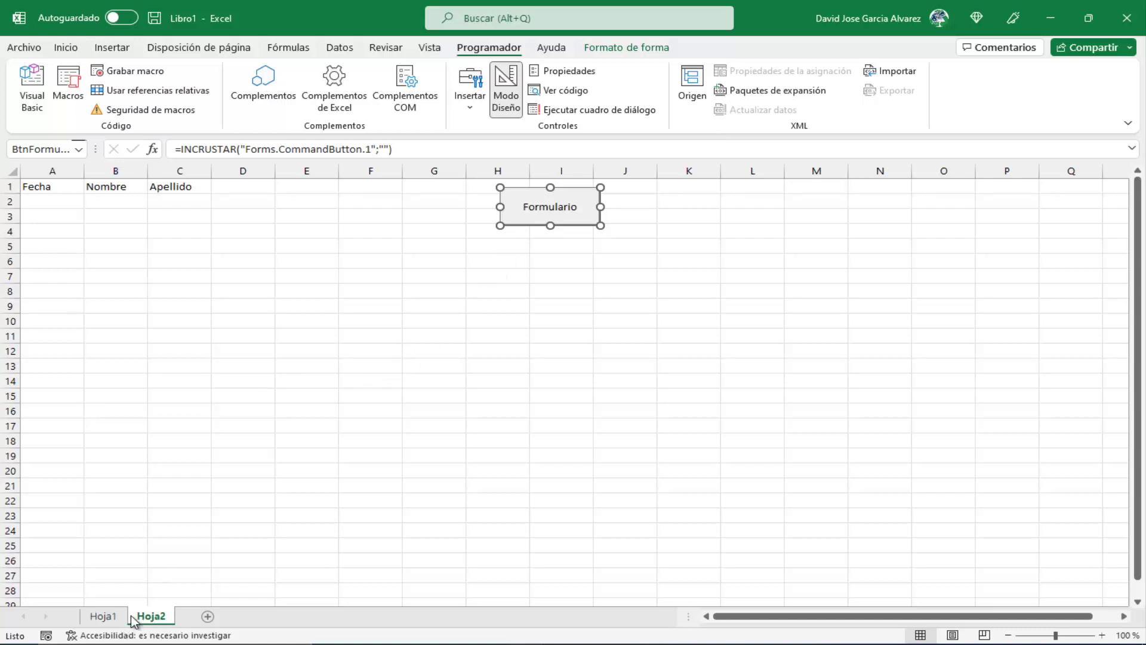
# Add xFormulario.Show to the Click procedure of Hoja1's Formulario button
pyautogui.click(108, 617)
pyautogui.click(501, 109)
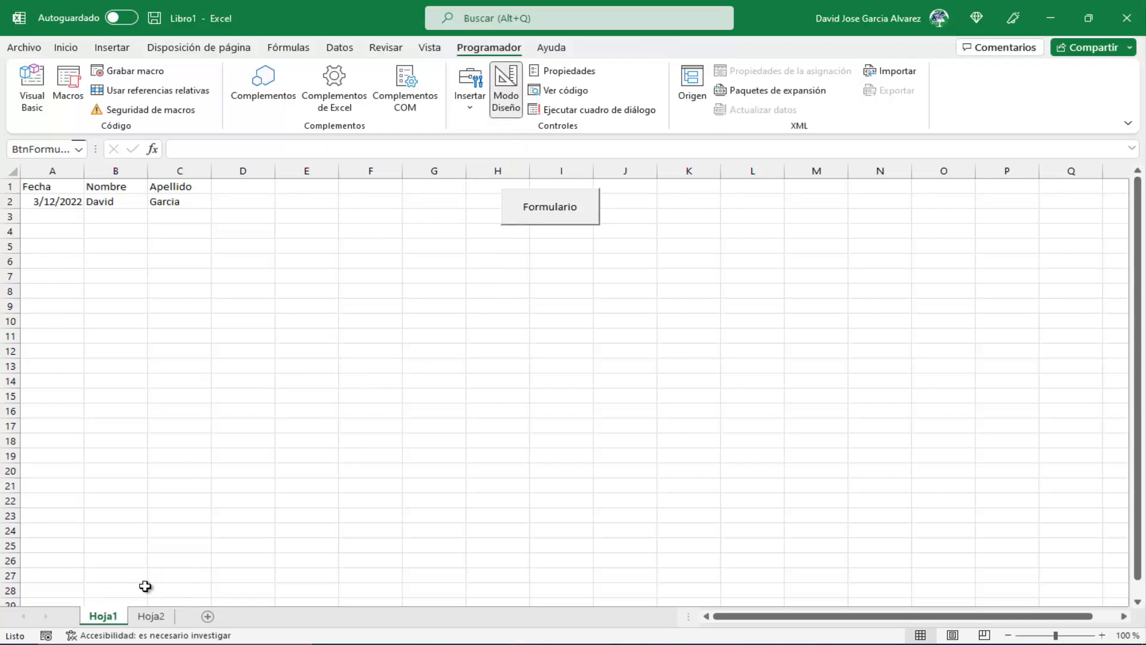
pyautogui.click(348, 487)
pyautogui.click(541, 212)
pyautogui.doubleClick(541, 212)
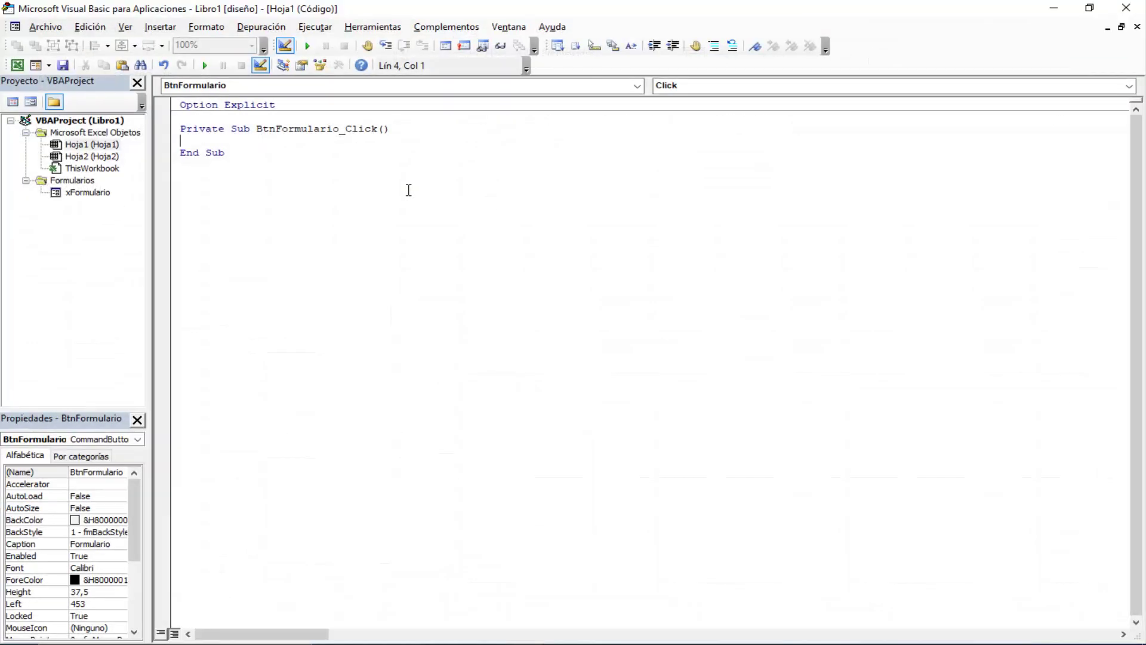
pyautogui.press('BackSpace')
pyautogui.press('End')
pyautogui.press('Return')
pyautogui.press('Return')
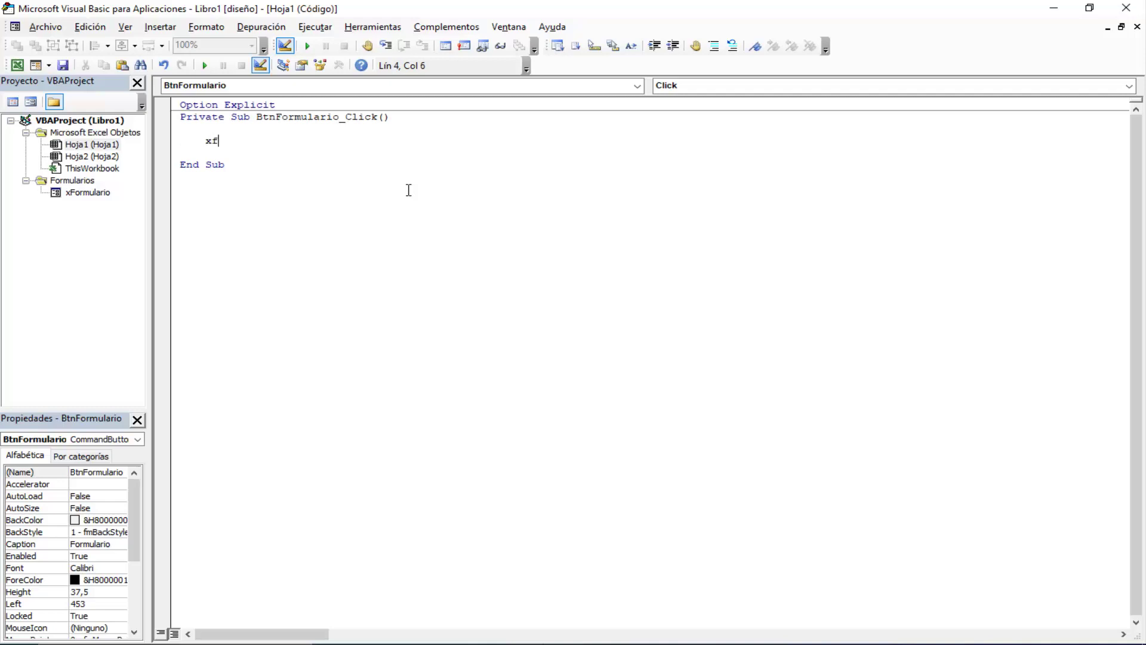
pyautogui.write('orm')
pyautogui.write('.sh')
pyautogui.press('Tab')
pyautogui.press('Down')
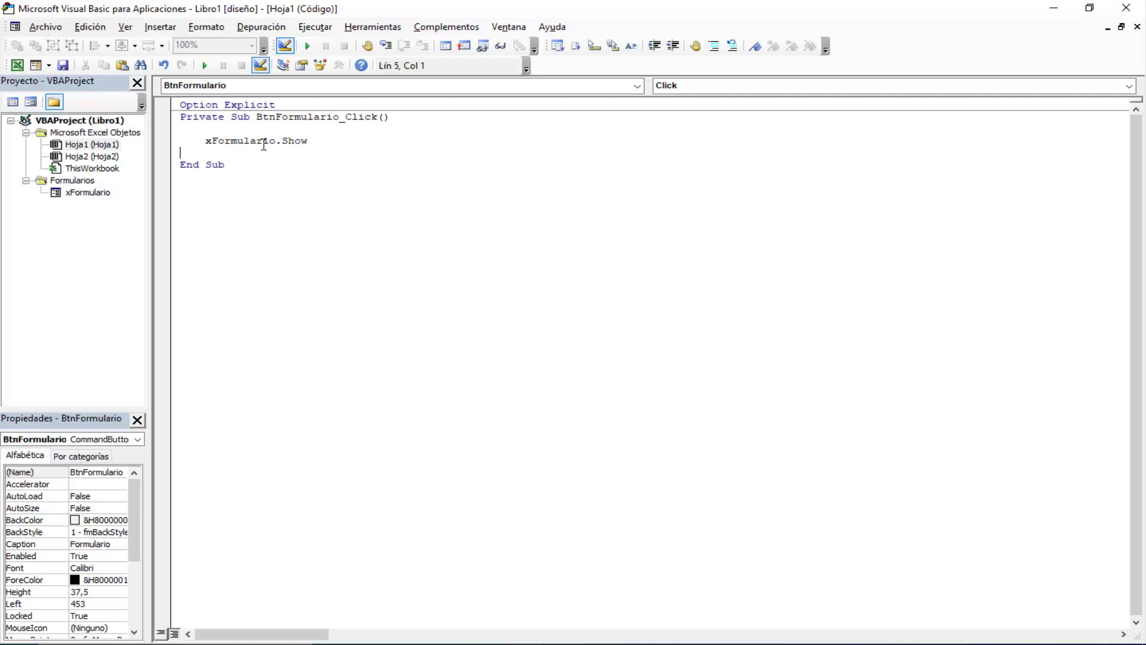
pyautogui.moveTo(196, 141); pyautogui.dragTo(349, 140)
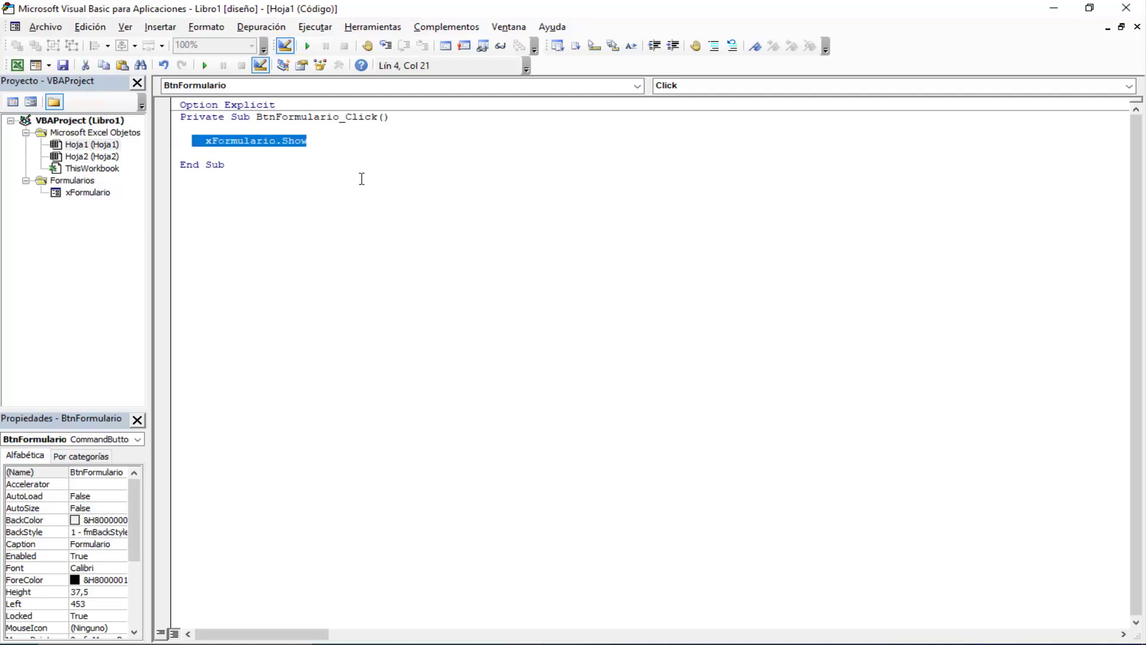
pyautogui.click(17, 65)
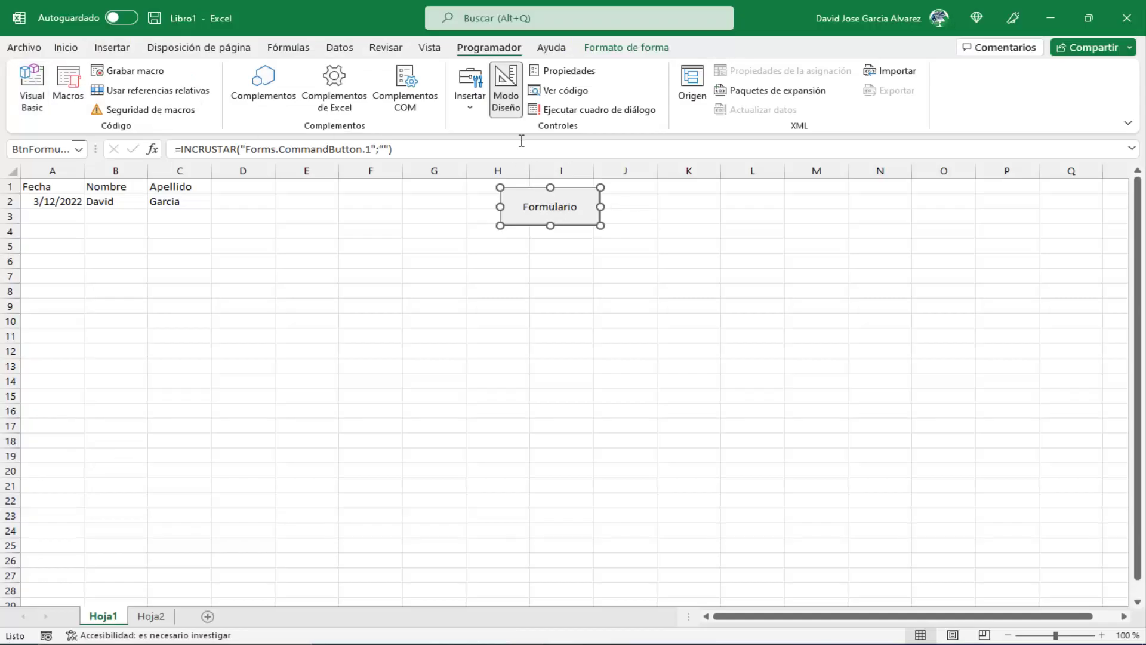
# Submit a second first name and surname through Hoja1's form and accept the confirmation
pyautogui.click(560, 206)
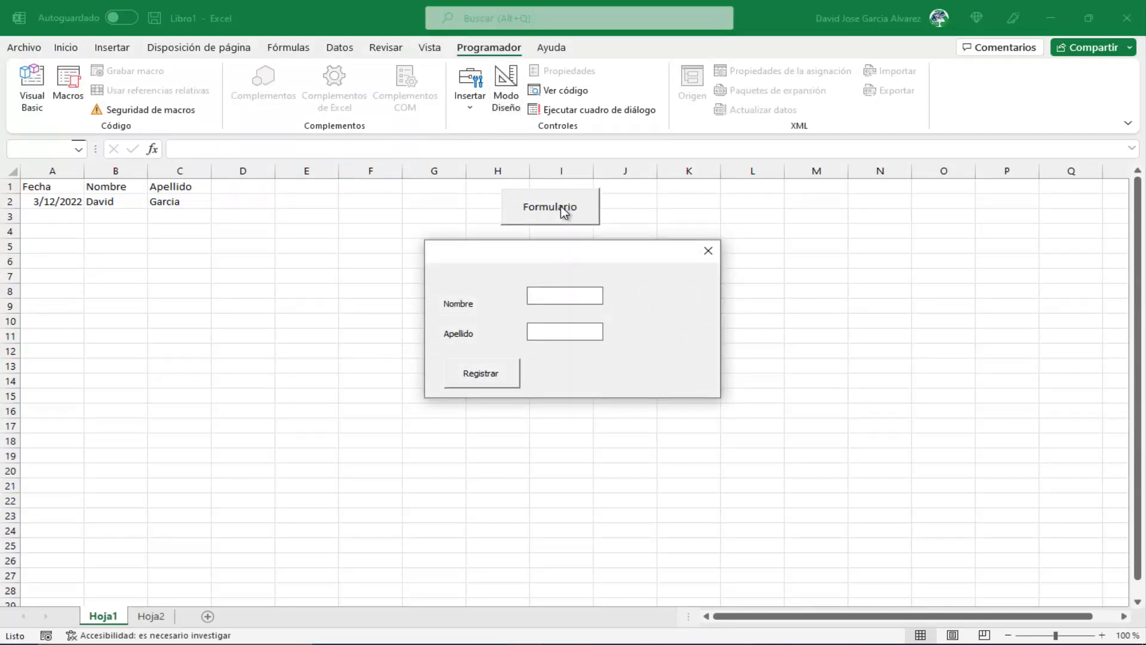
pyautogui.write('Marcos')
pyautogui.write('Ma')
pyautogui.write('rkina')
pyautogui.press('Tab')
pyautogui.press('Return')
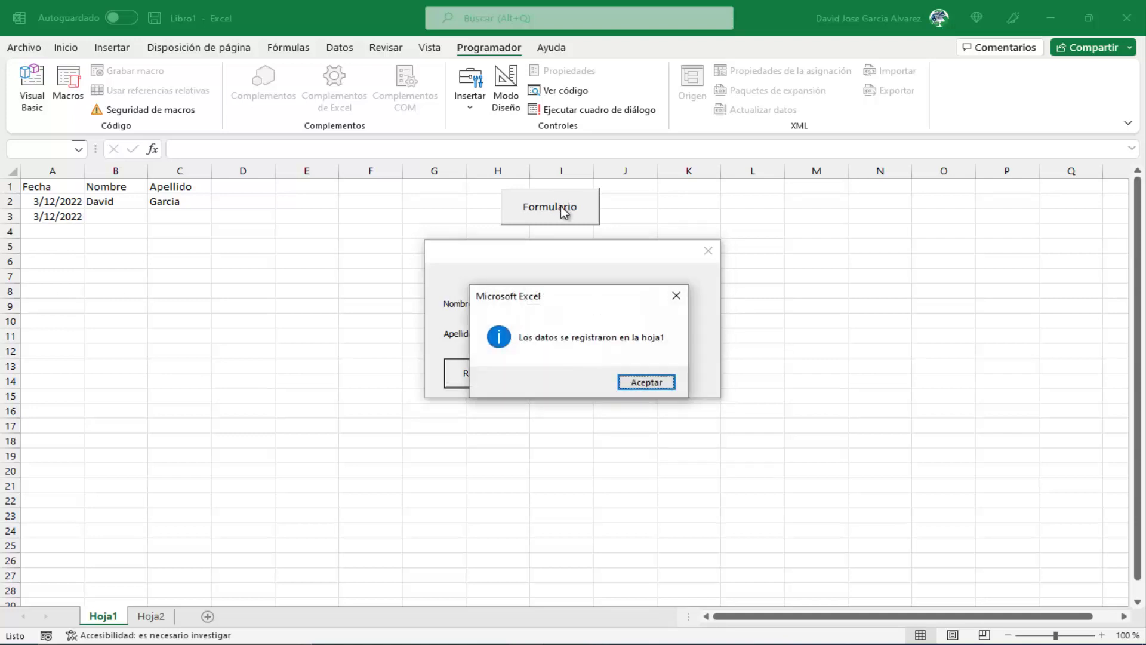
pyautogui.press('Return')
# Close the form and switch Hoja2 into design mode
pyautogui.click(710, 261)
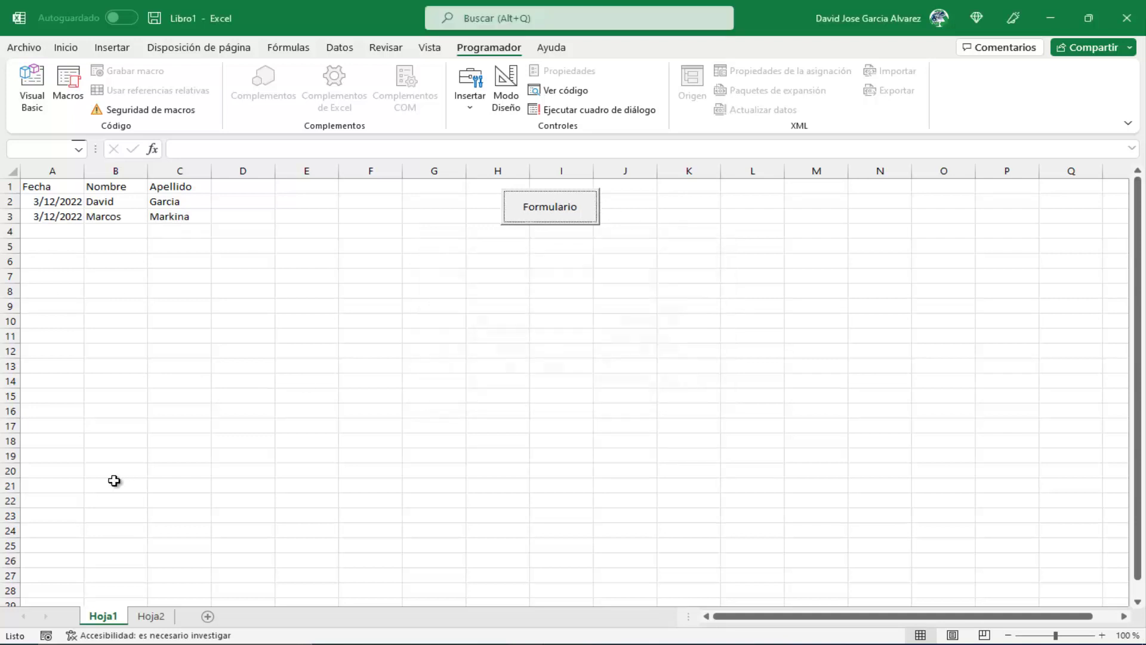
pyautogui.click(151, 616)
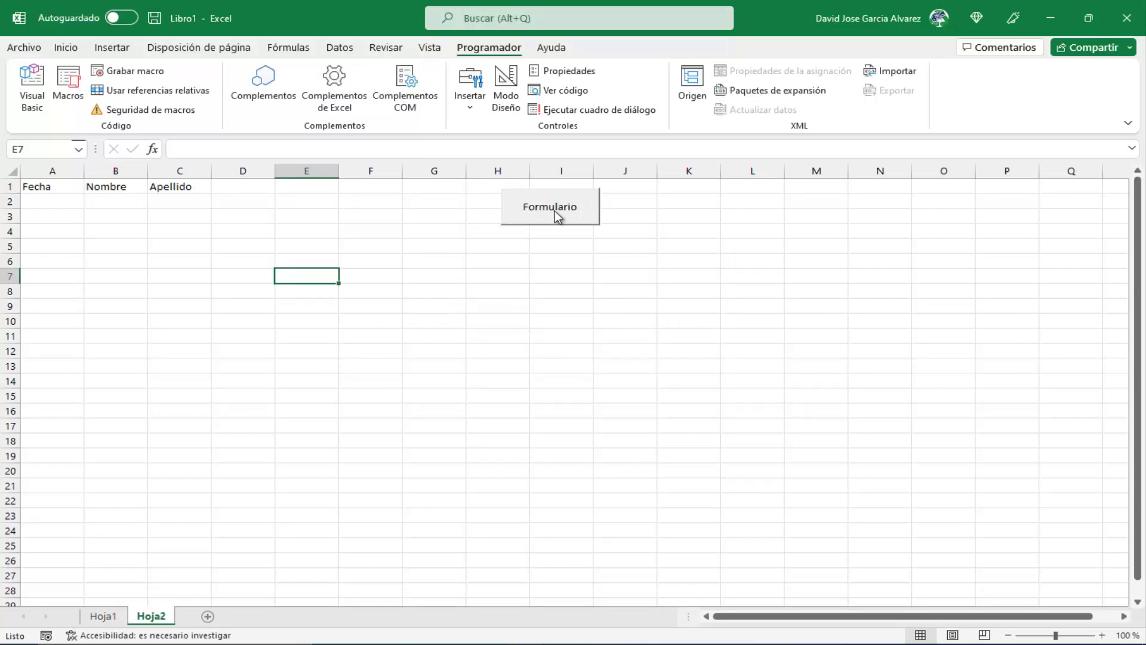
pyautogui.click(512, 107)
# Make Hoja2's Formulario button Click procedure run xFormulario.Show
pyautogui.doubleClick(545, 199)
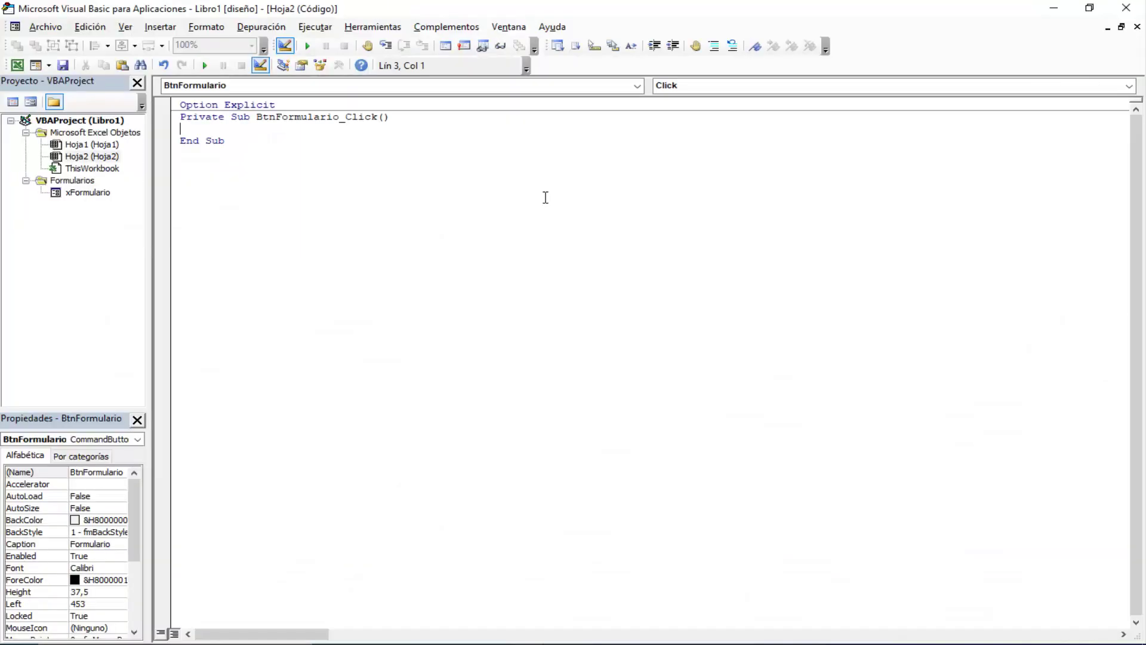
pyautogui.write('xFormulario.Show')
pyautogui.press('BackSpace')
pyautogui.press('BackSpace')
pyautogui.click(17, 65)
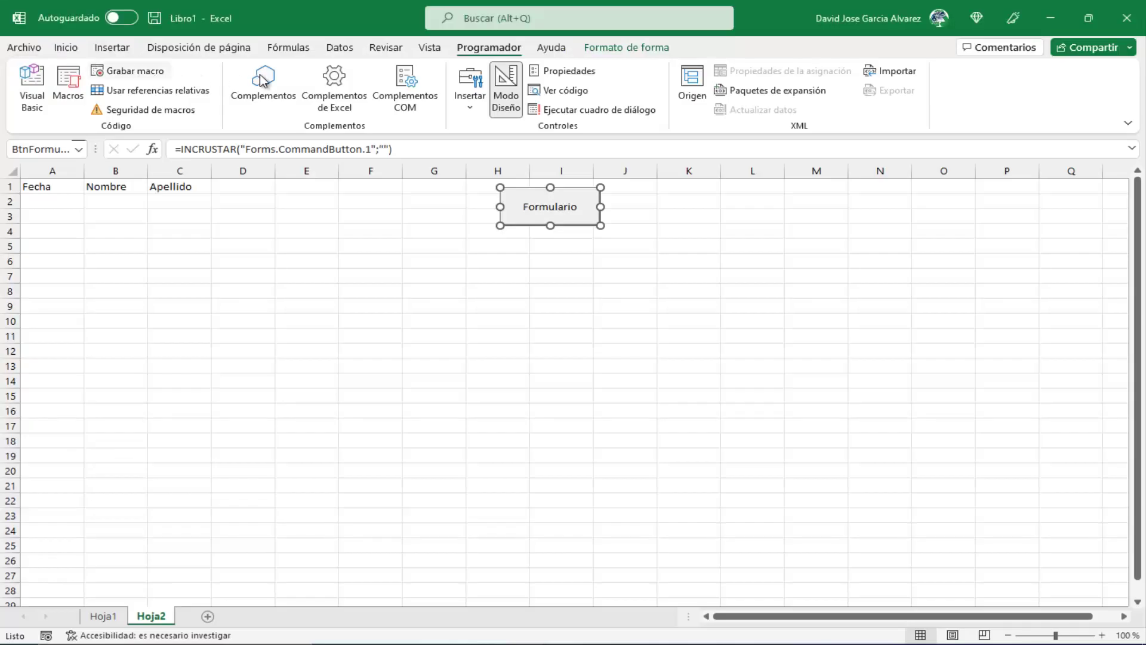
# Test Hoja2's button by registering a third name and surname, then view the new row in Hoja1
pyautogui.click(507, 102)
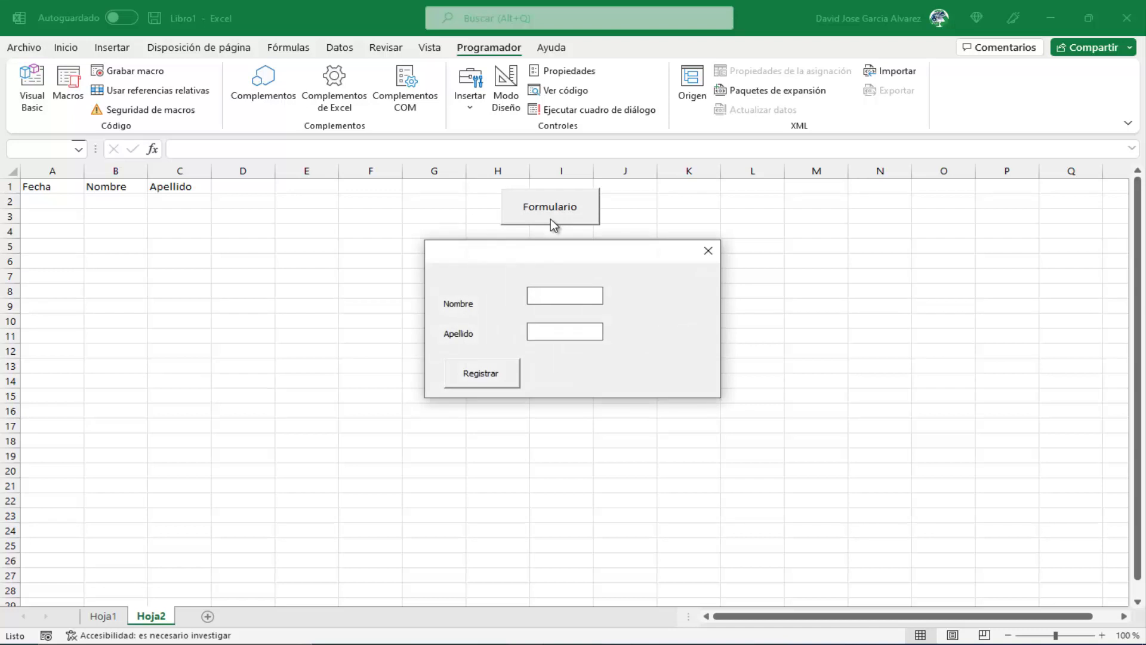
pyautogui.write('Jose')
pyautogui.write('iendrez')
pyautogui.press('Tab')
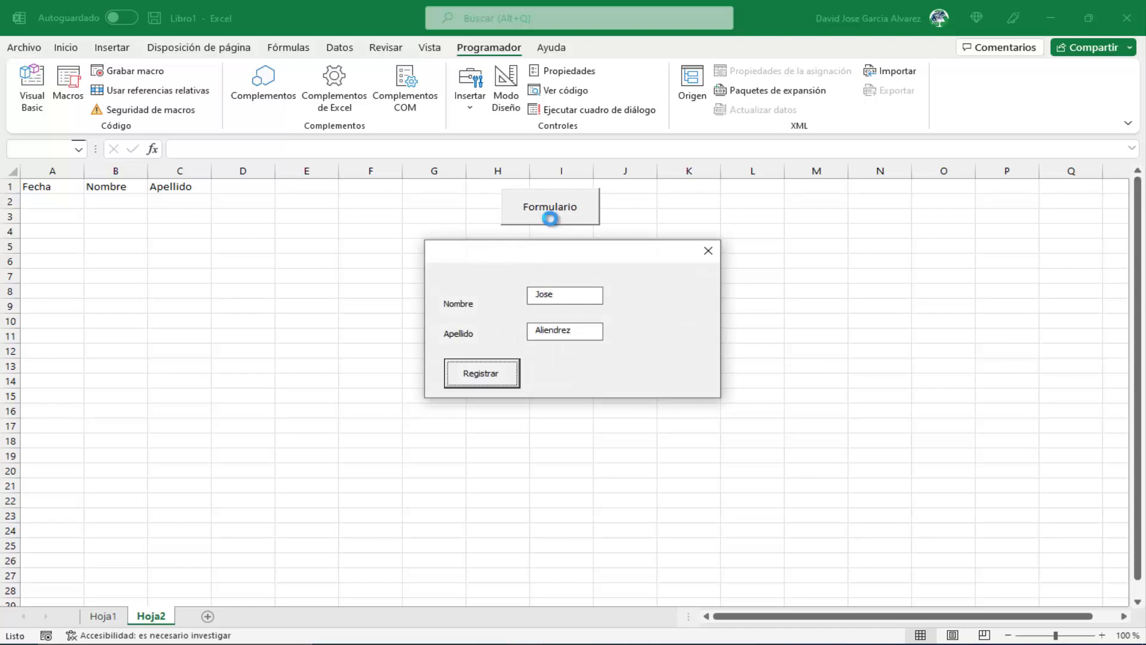
pyautogui.press('Return')
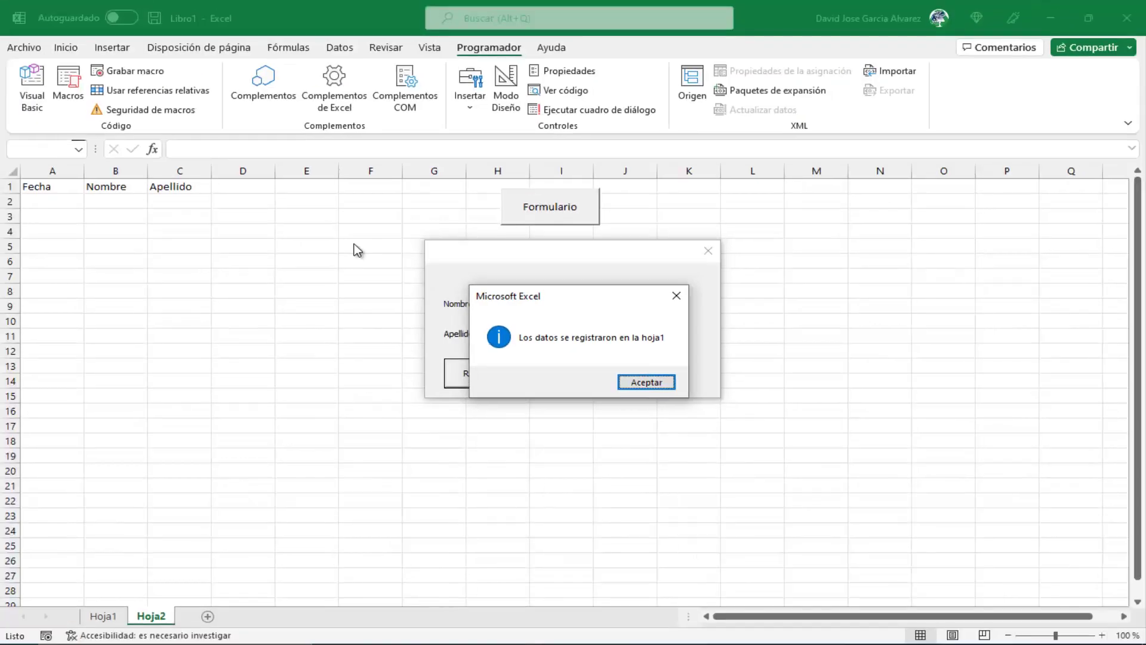
pyautogui.click(656, 382)
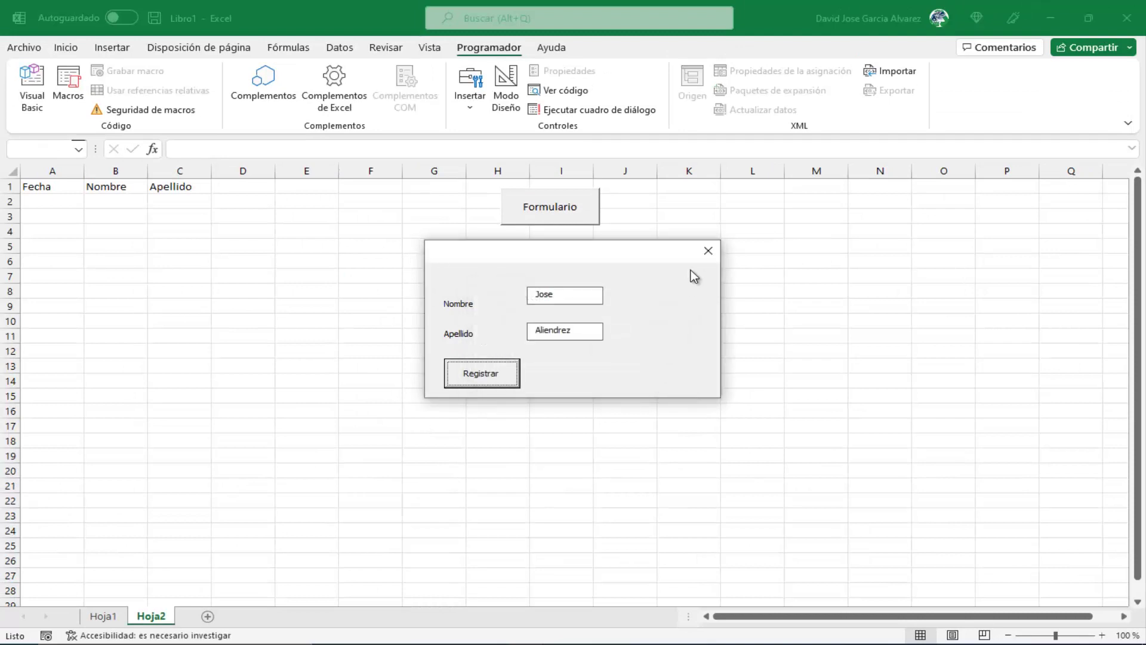
pyautogui.click(713, 254)
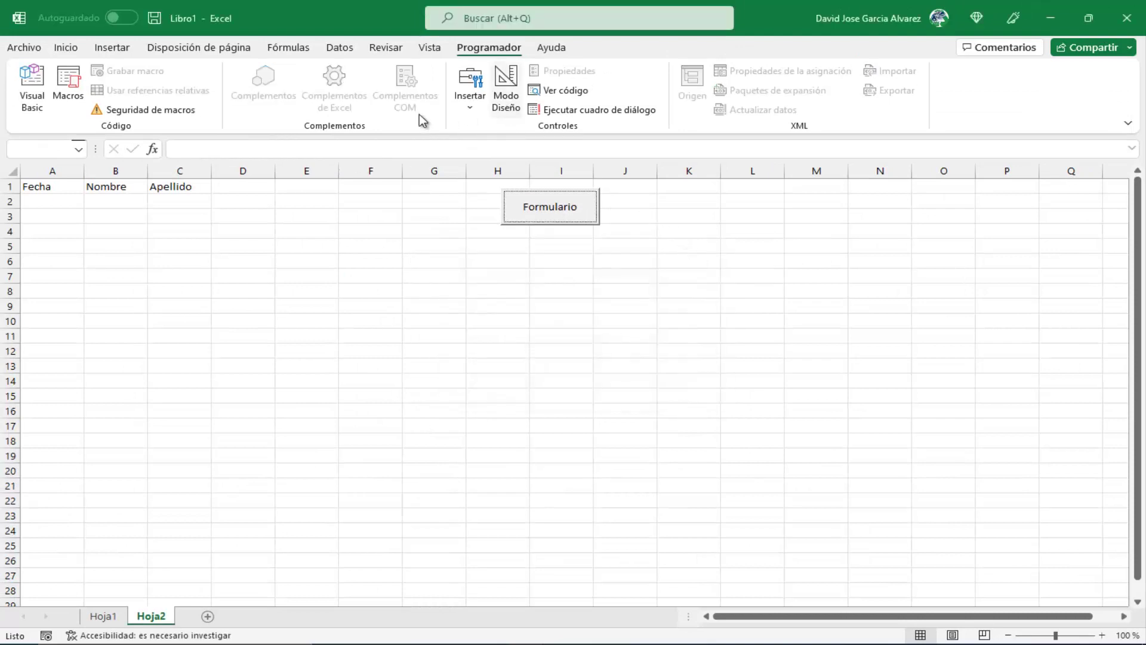
pyautogui.click(111, 617)
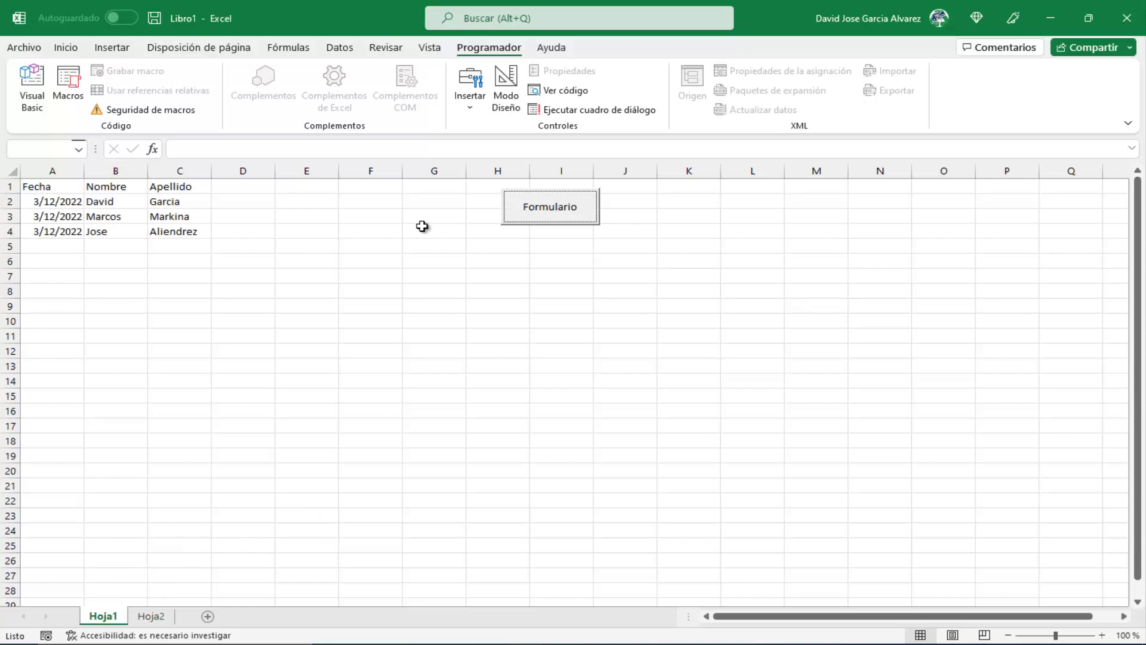
# Replace the Show statement in Hoja1's button code with a With xFormulario … End With block
pyautogui.click(498, 117)
pyautogui.doubleClick(564, 203)
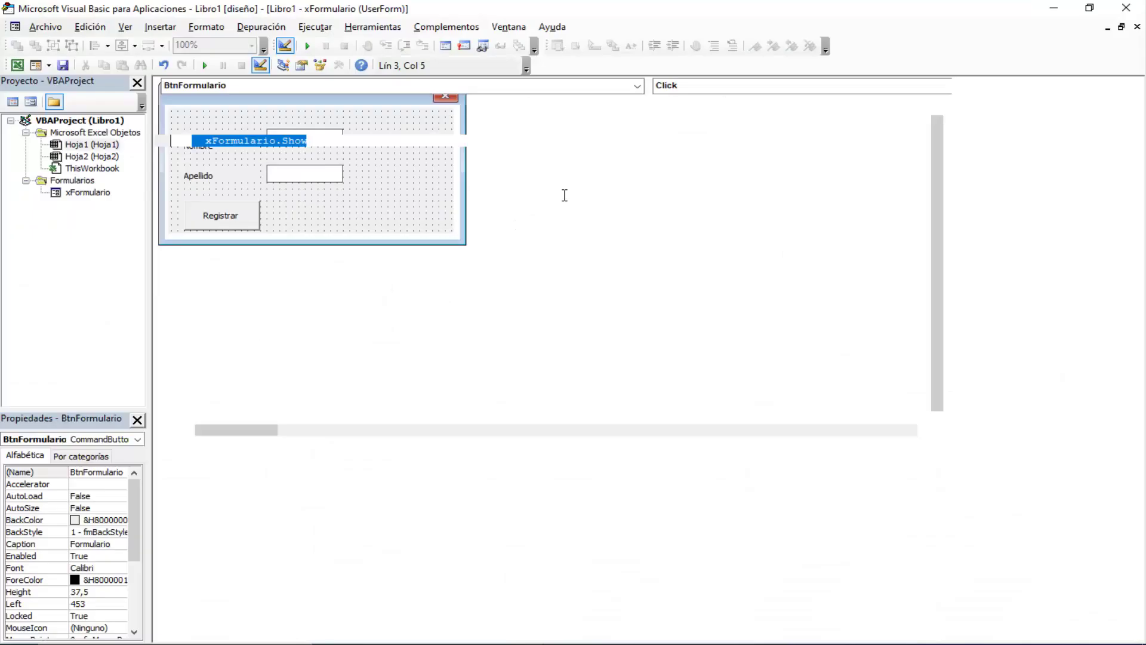
pyautogui.moveTo(204, 141); pyautogui.dragTo(355, 141)
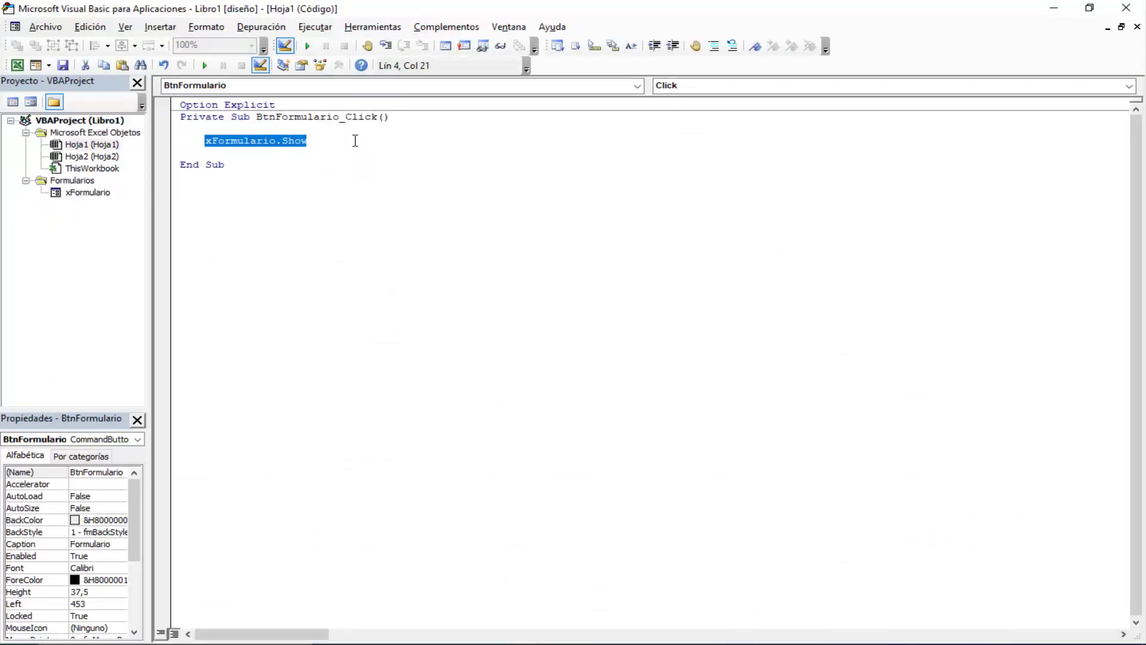
pyautogui.write('with ')
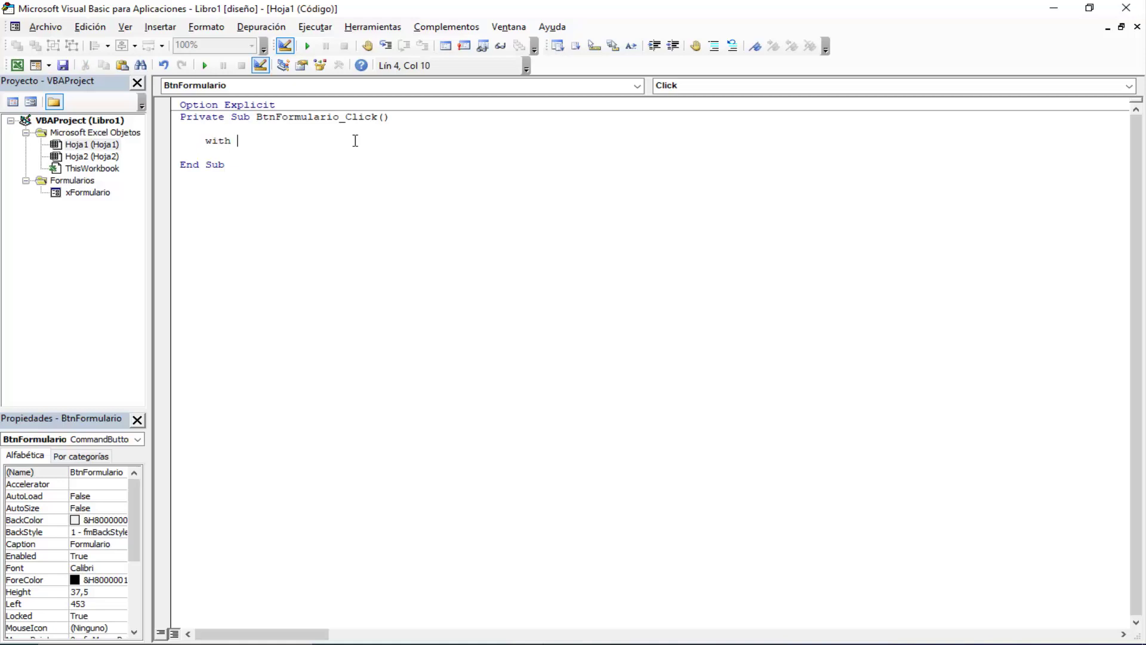
pyautogui.write('x')
pyautogui.write('formulario')
pyautogui.press('Return')
pyautogui.press('Return')
pyautogui.press('Return')
pyautogui.press('Return')
pyautogui.write('end with')
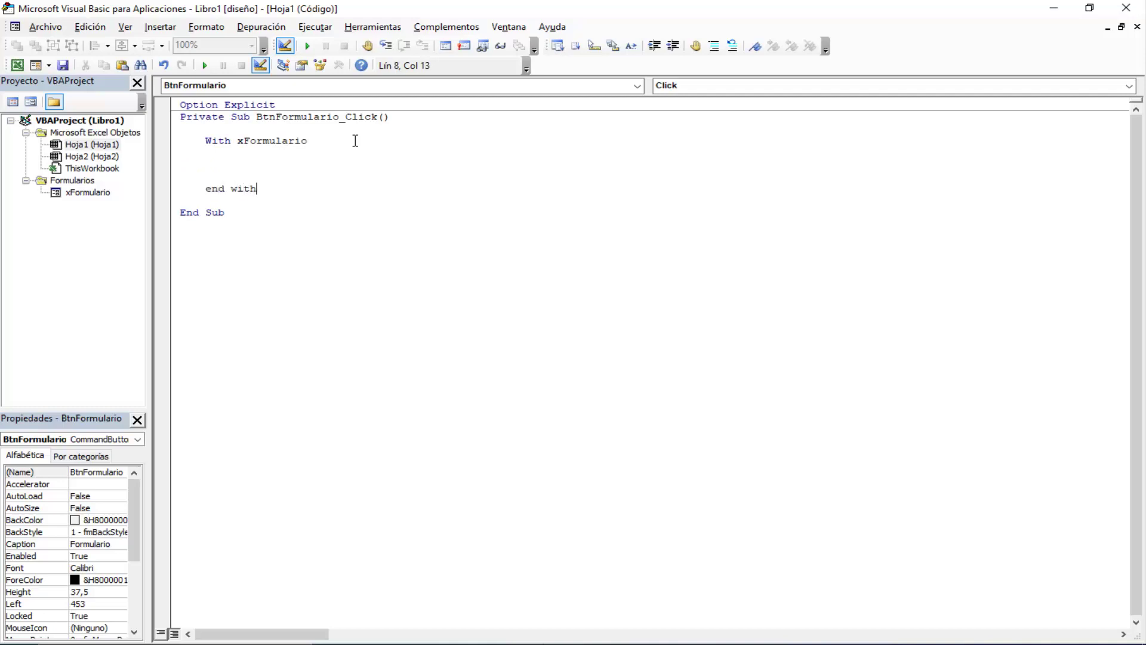
pyautogui.press('Up')
pyautogui.press('Up')
# Begin a .Caption = ThisWorkbook line inside the block, correcting the mistyped member
pyautogui.write('.cap')
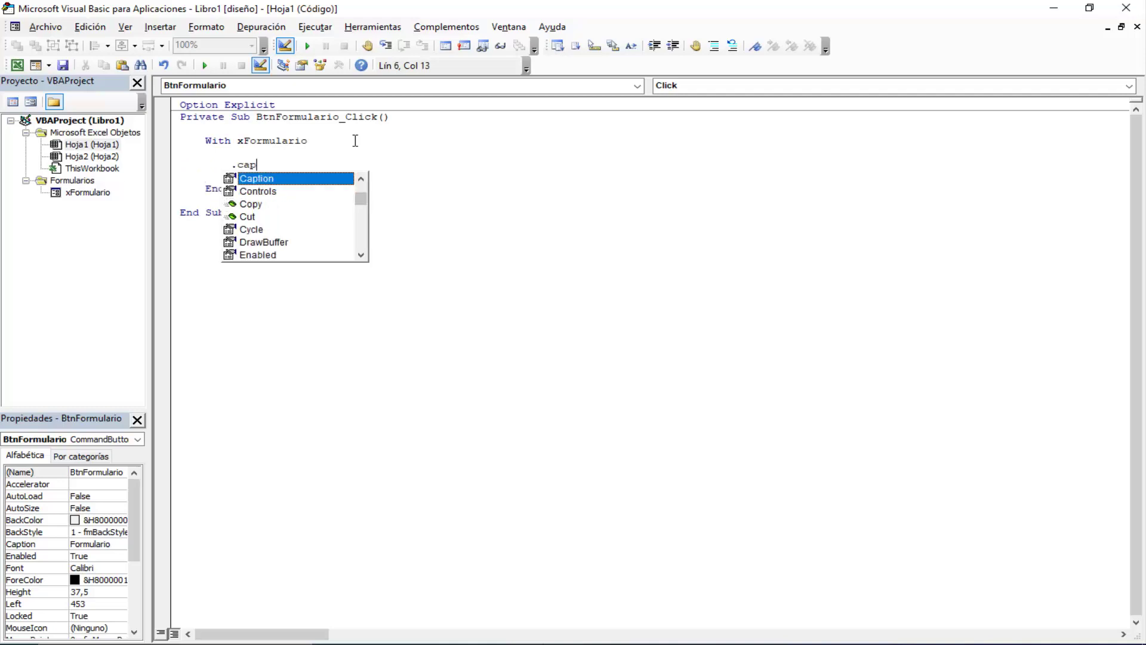
pyautogui.write('=')
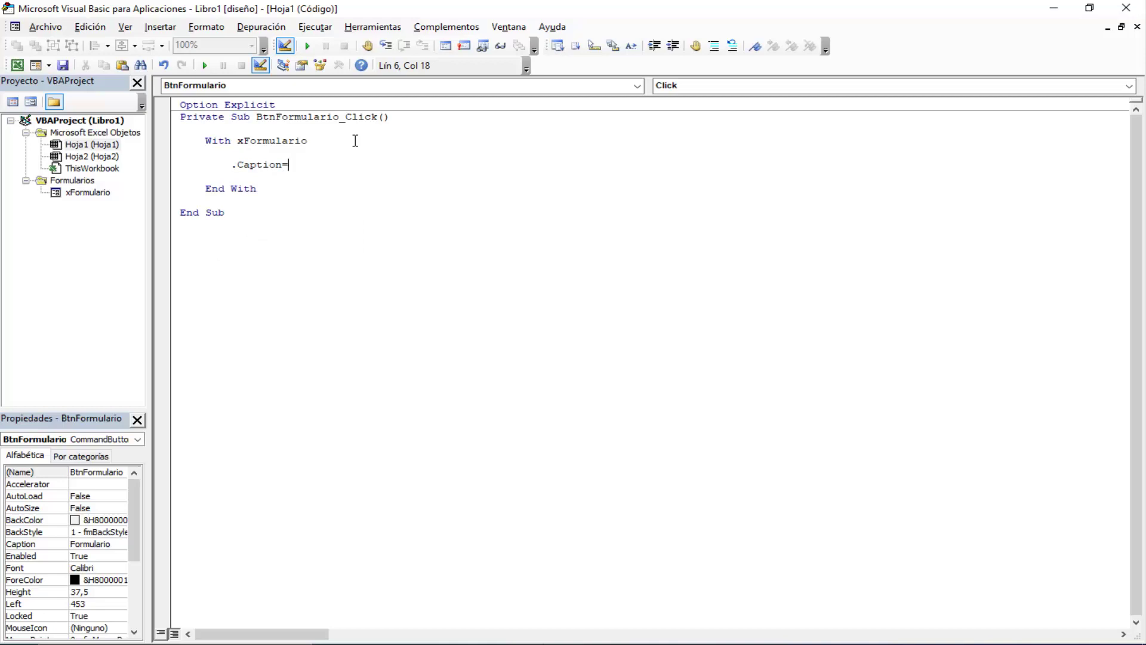
pyautogui.write('thisfor')
pyautogui.press('BackSpace')
pyautogui.press('BackSpace')
pyautogui.press('BackSpace')
pyautogui.write('is')
pyautogui.write('workbo')
pyautogui.write('ok.')
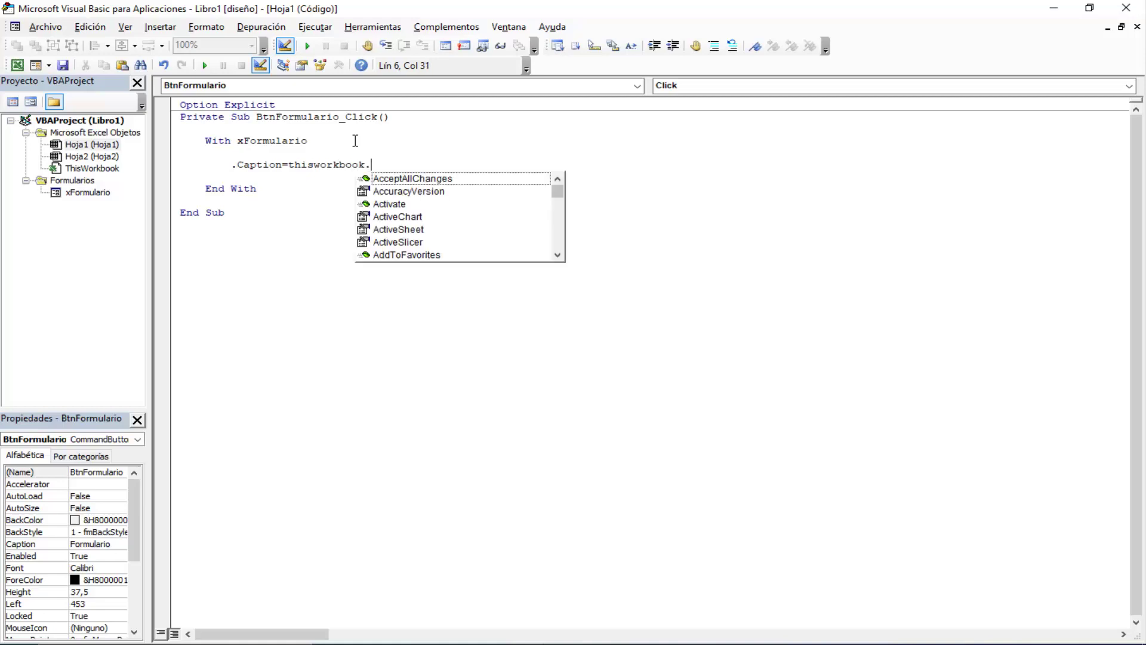
pyautogui.write('wor')
pyautogui.press('Tab')
pyautogui.press('Down')
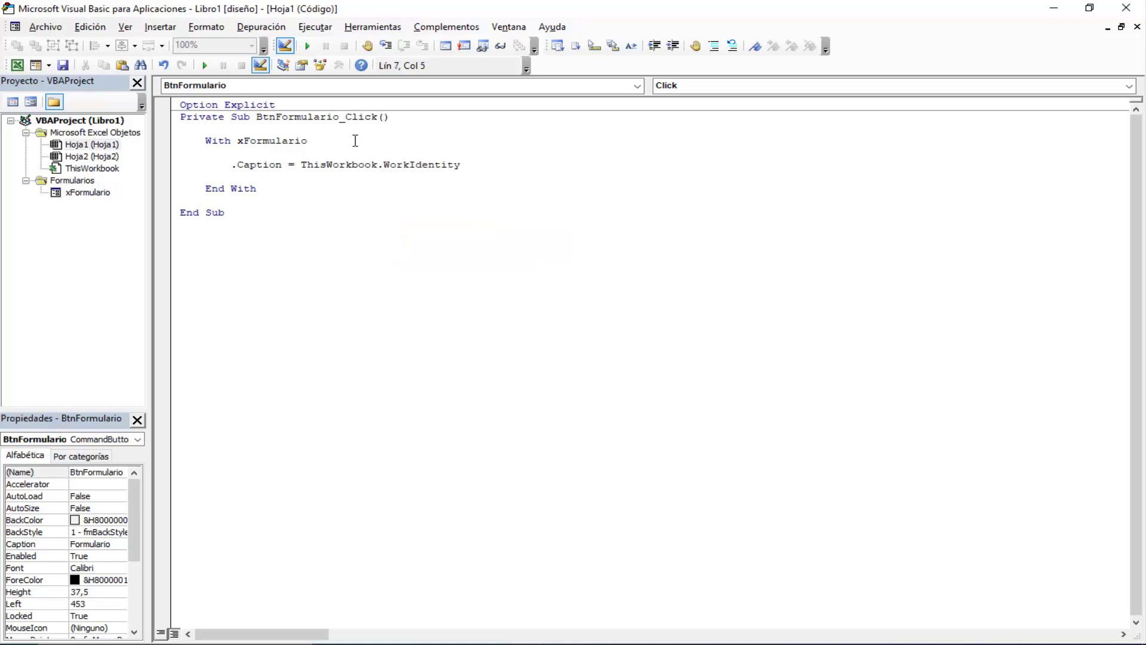
pyautogui.press('Up')
pyautogui.press('End')
pyautogui.press('BackSpace')
pyautogui.press('BackSpace')
pyautogui.press('BackSpace')
pyautogui.press('BackSpace')
pyautogui.press('BackSpace')
pyautogui.press('BackSpace')
# Complete the caption as ThisWorkbook.Worksheets(1).Name and add .Show below it
pyautogui.write('.wor')
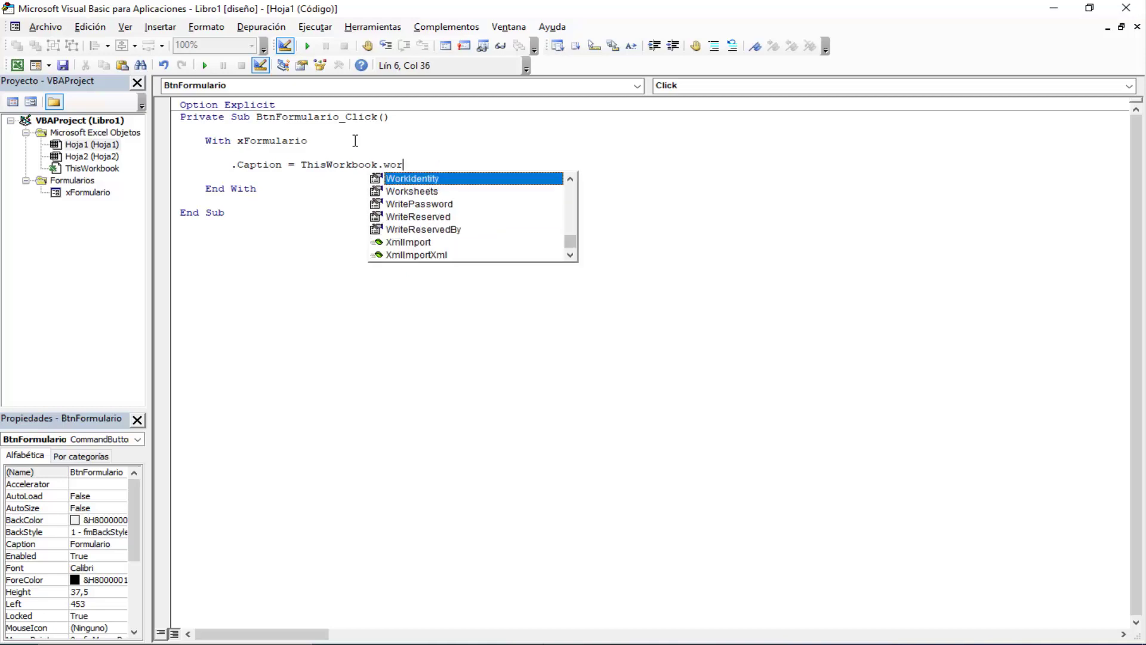
pyautogui.press('Down')
pyautogui.press('Down')
pyautogui.press('Up')
pyautogui.press('Up')
pyautogui.press('Tab')
pyautogui.write('(')
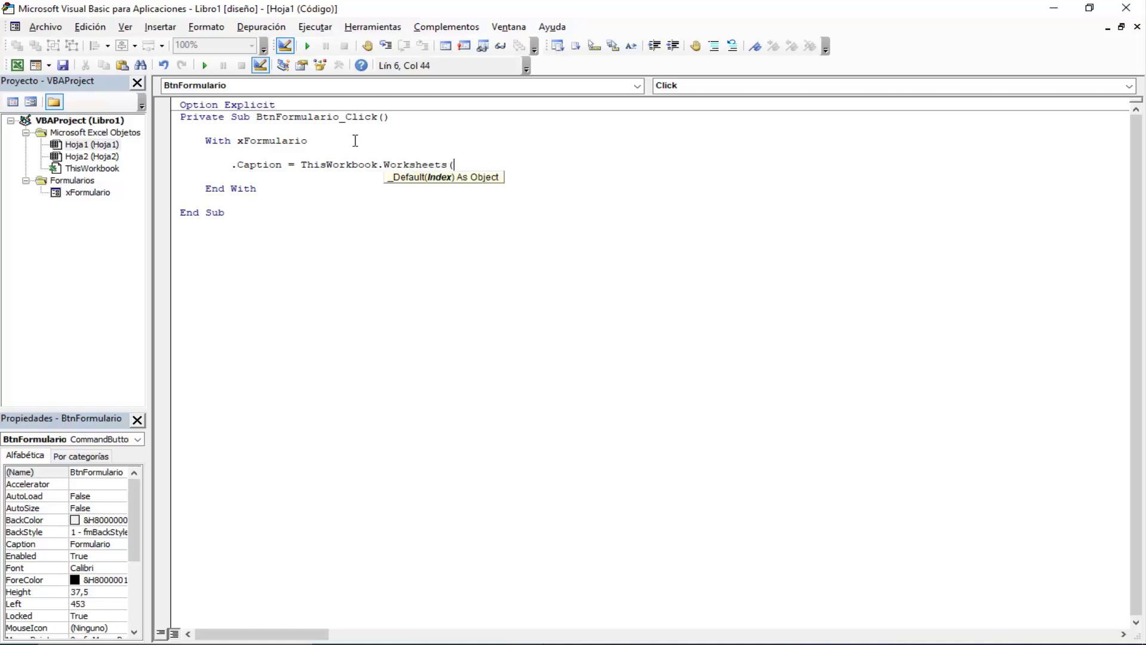
pyautogui.write('1)')
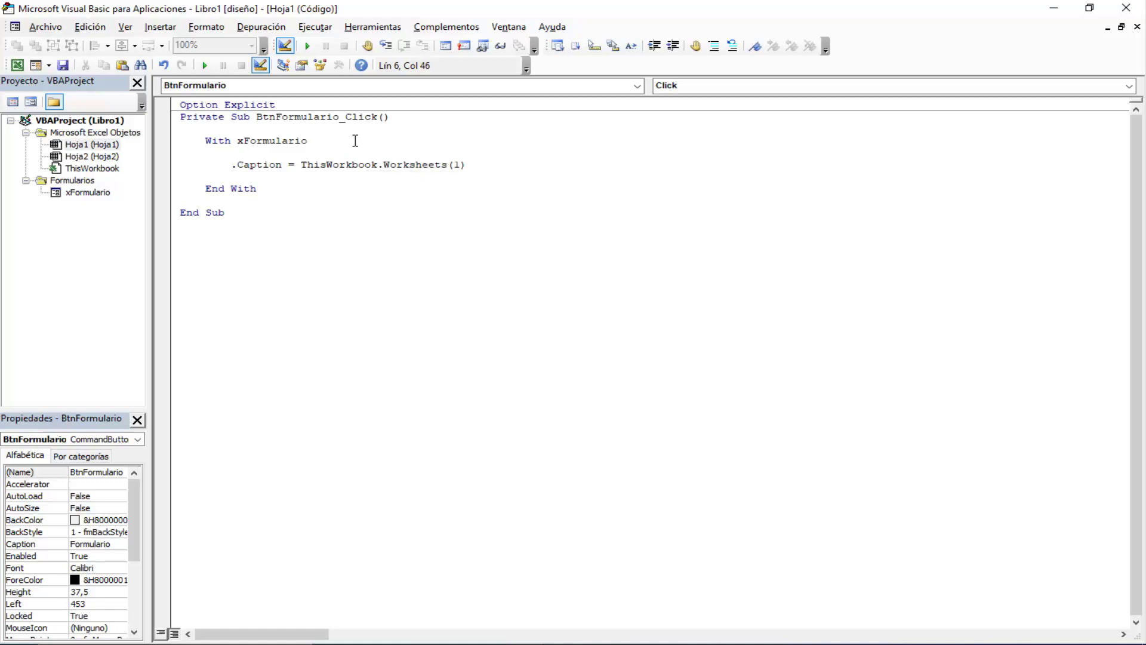
pyautogui.write('.Name')
pyautogui.press('Return')
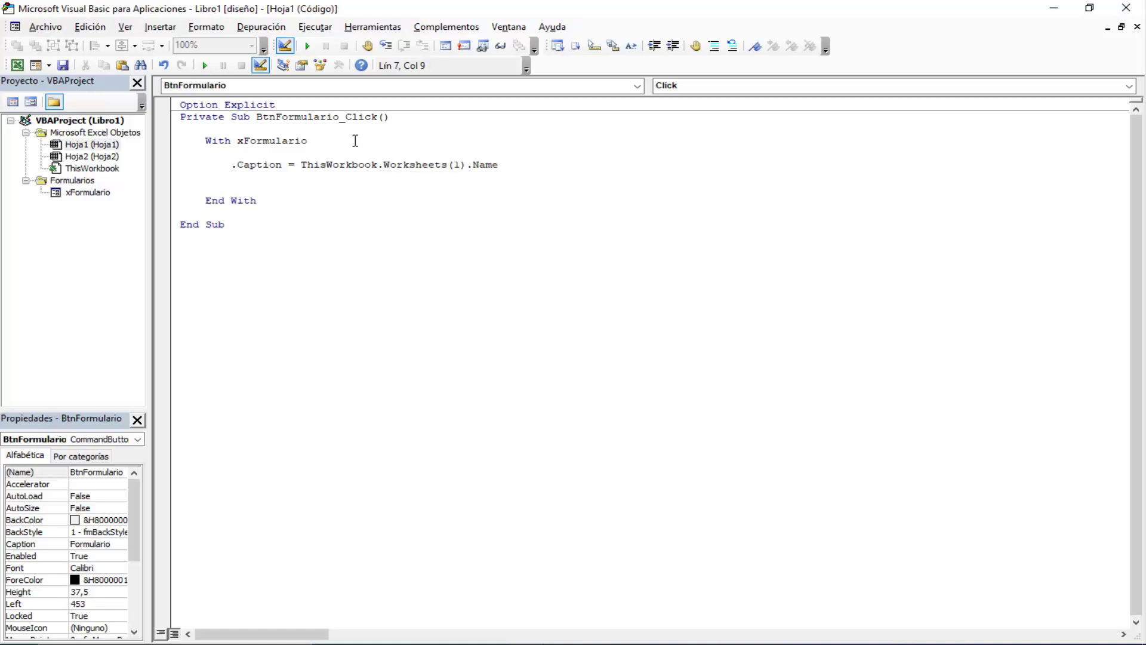
pyautogui.write('.Show')
pyautogui.press('Down')
pyautogui.press('Down')
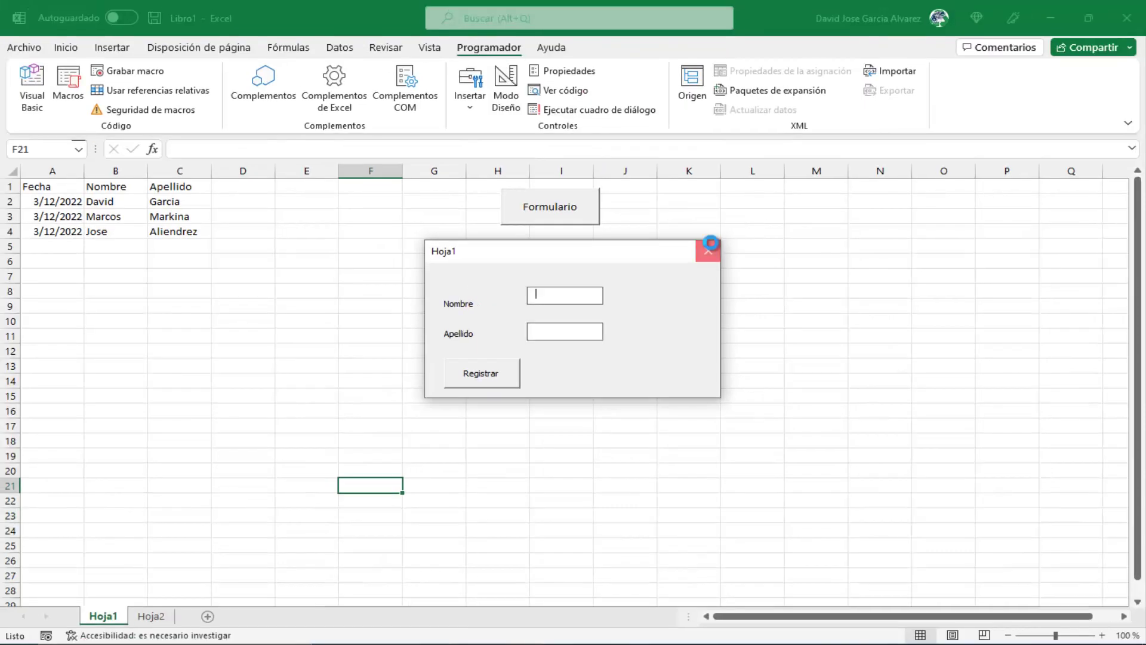
# Close the Hoja1 test form and copy the With block from Hoja1's Formulario button code
pyautogui.click(709, 247)
pyautogui.click(1053, 8)
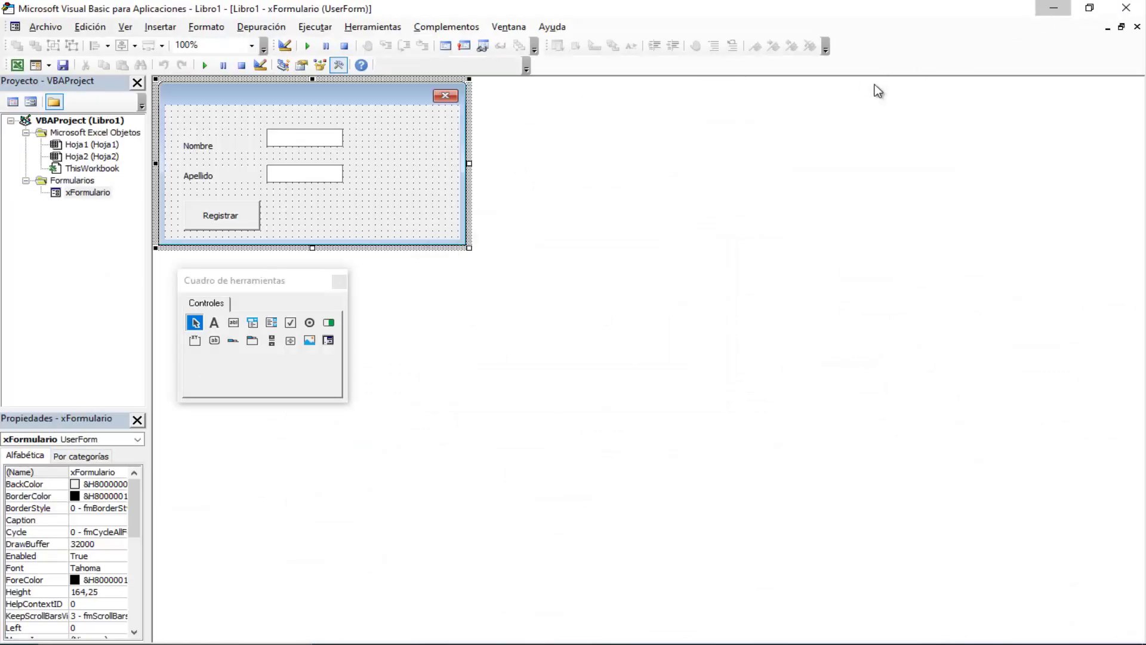
pyautogui.click(506, 90)
pyautogui.doubleClick(553, 204)
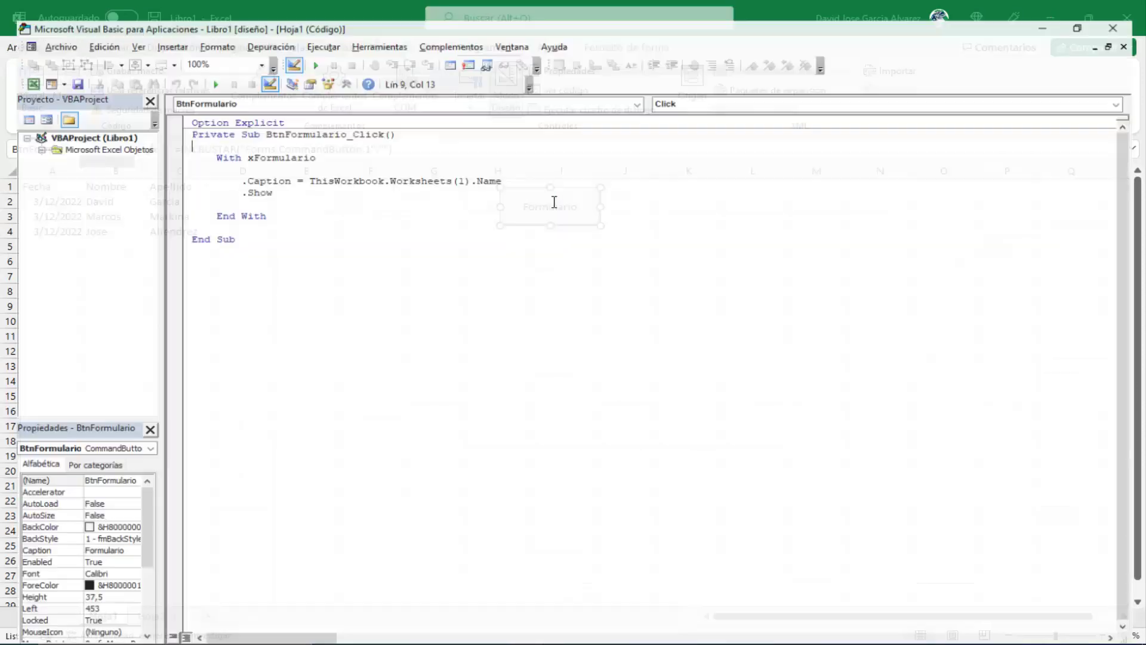
pyautogui.hotkey('shift', 'Down')
pyautogui.hotkey('shift', 'Down')
pyautogui.hotkey('shift', 'Down')
pyautogui.hotkey('shift', 'Down')
pyautogui.hotkey('shift', 'Down')
pyautogui.hotkey('shift', 'Down')
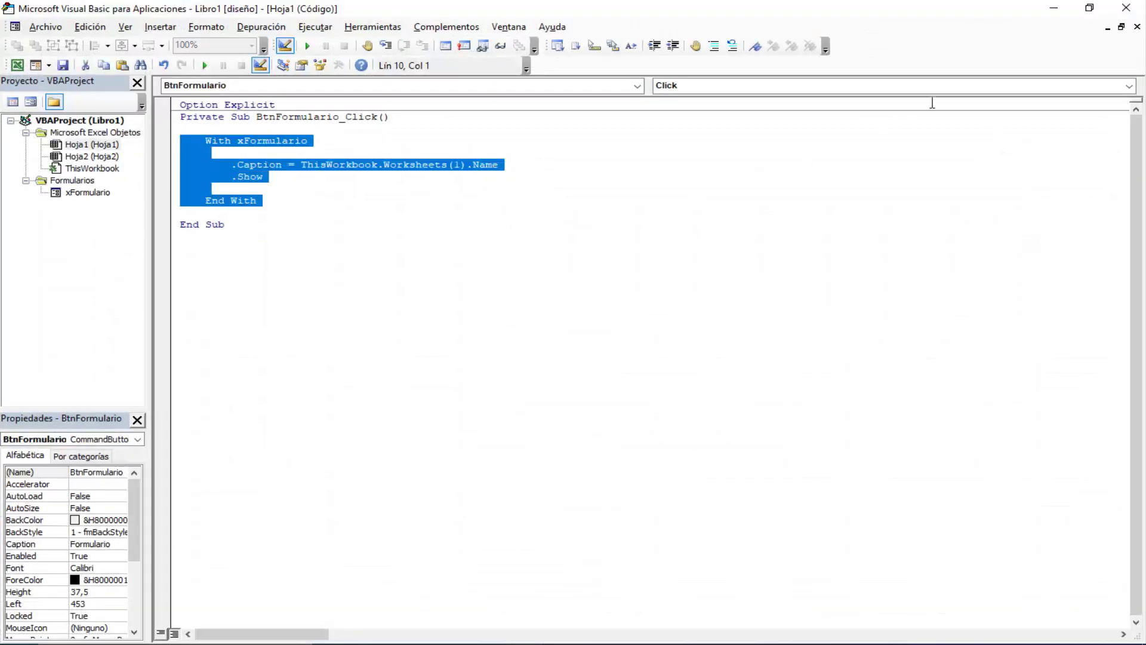
# In Hoja2's Formulario button code, replace the xFormulario.Show line with the copied With block
pyautogui.click(1053, 8)
pyautogui.click(151, 616)
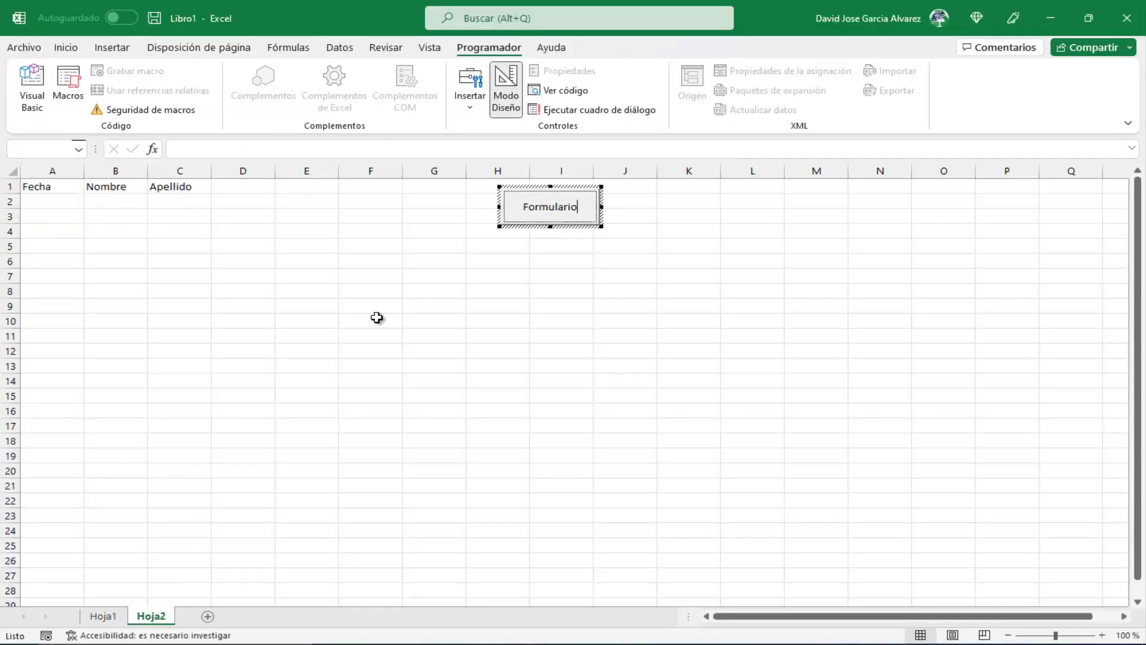
pyautogui.click(557, 207)
pyautogui.press('Escape')
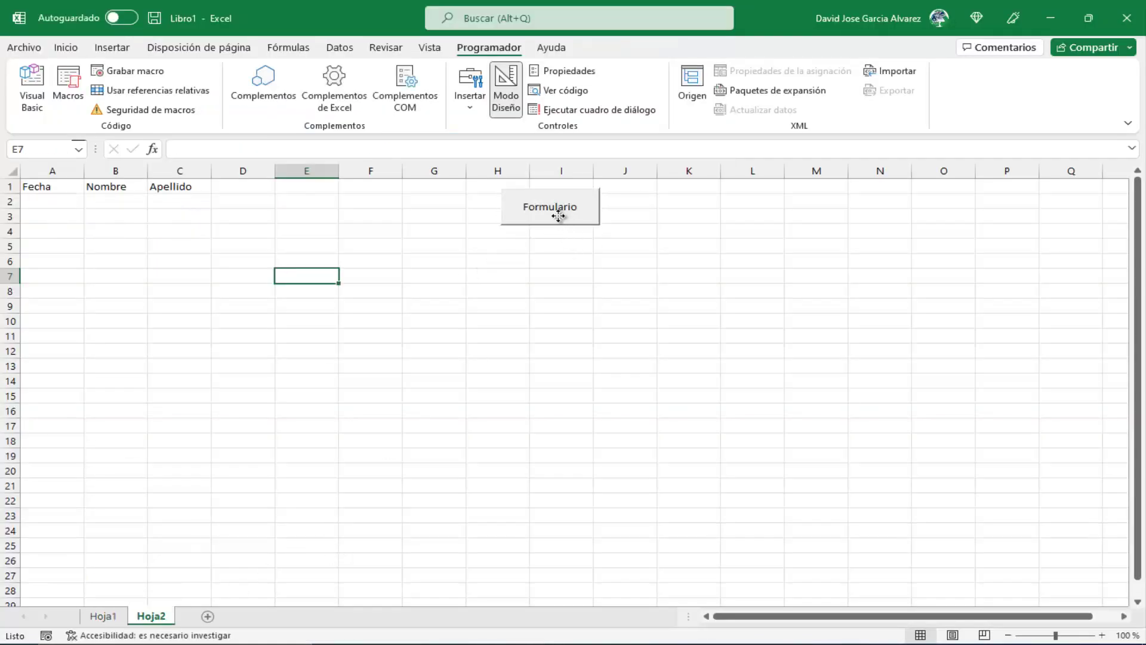
pyautogui.doubleClick(558, 210)
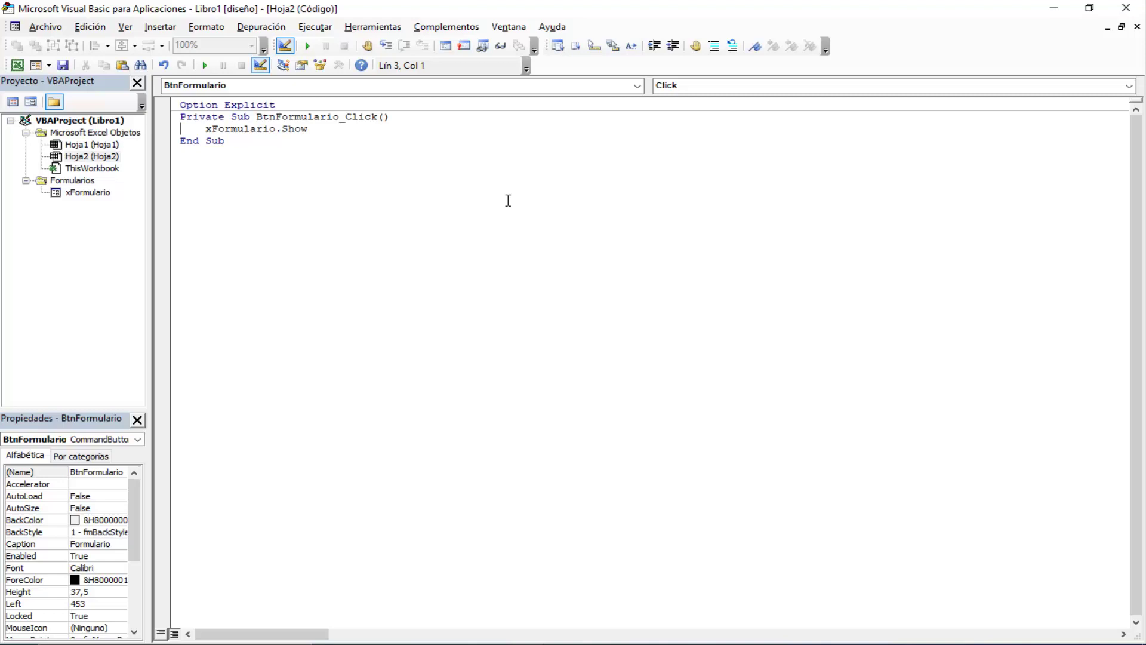
pyautogui.hotkey('shift', 'End')
pyautogui.press('Delete')
pyautogui.press('Return')
pyautogui.press('Return')
pyautogui.press('Up')
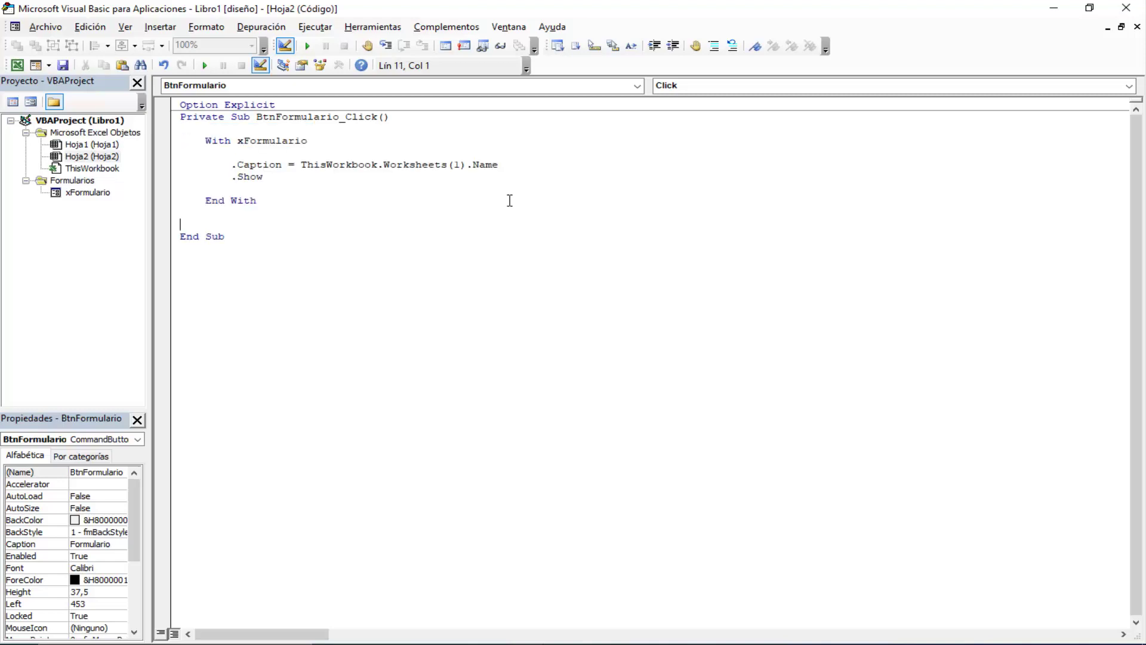
# Change the caption's sheet to Worksheets(2) and turn off Modo Diseño
pyautogui.click(462, 166)
pyautogui.press('BackSpace')
pyautogui.write('2')
pyautogui.click(1053, 9)
pyautogui.click(506, 89)
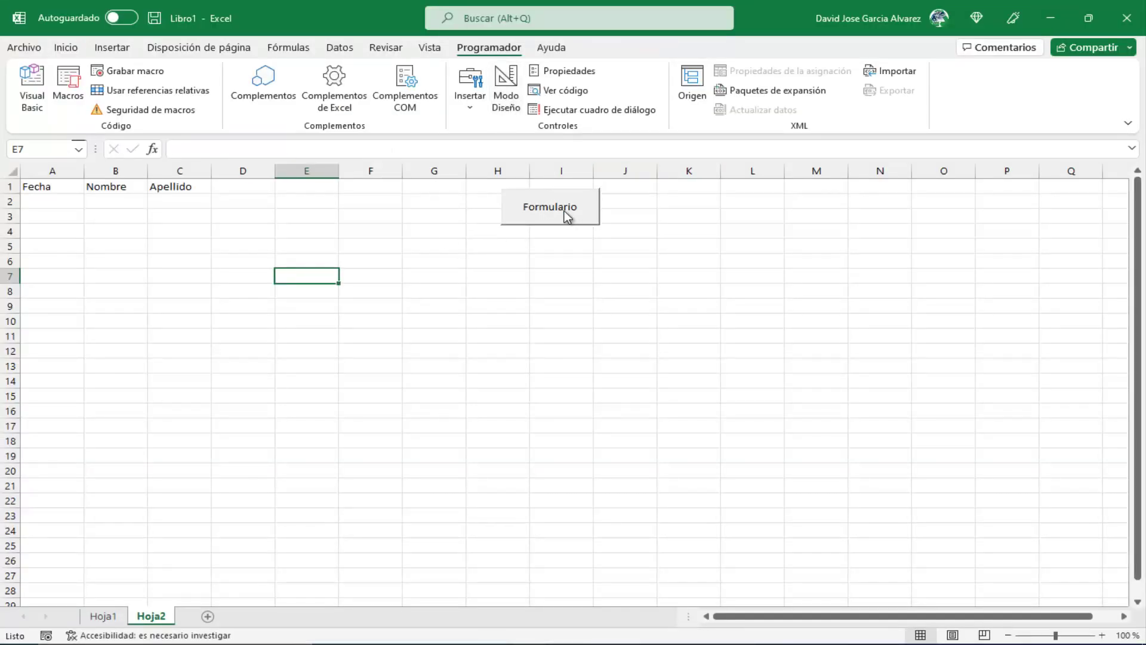
pyautogui.click(562, 212)
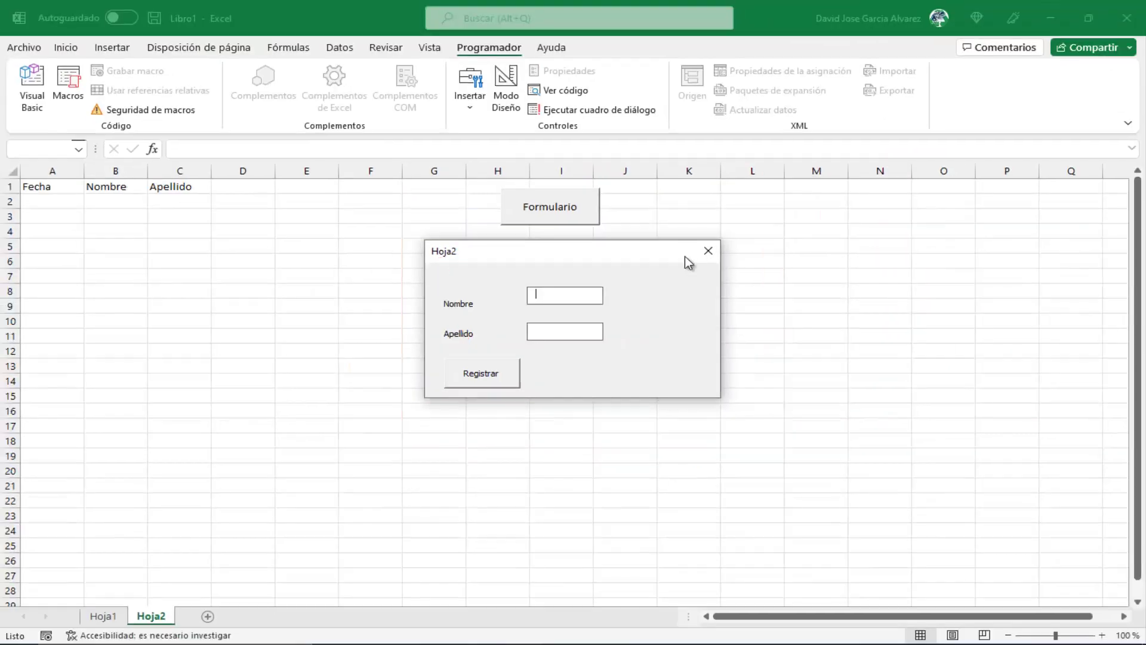
pyautogui.click(707, 250)
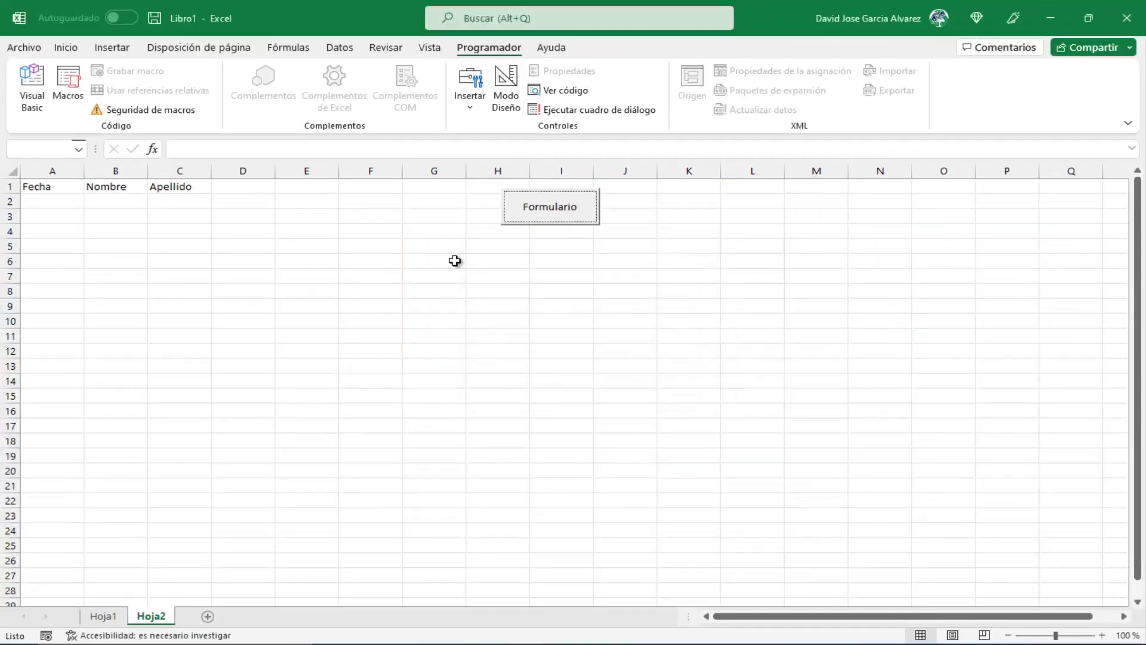
# In the Registrar button's code, declare Dim Hoja As Worksheet
pyautogui.click(32, 87)
pyautogui.doubleClick(202, 217)
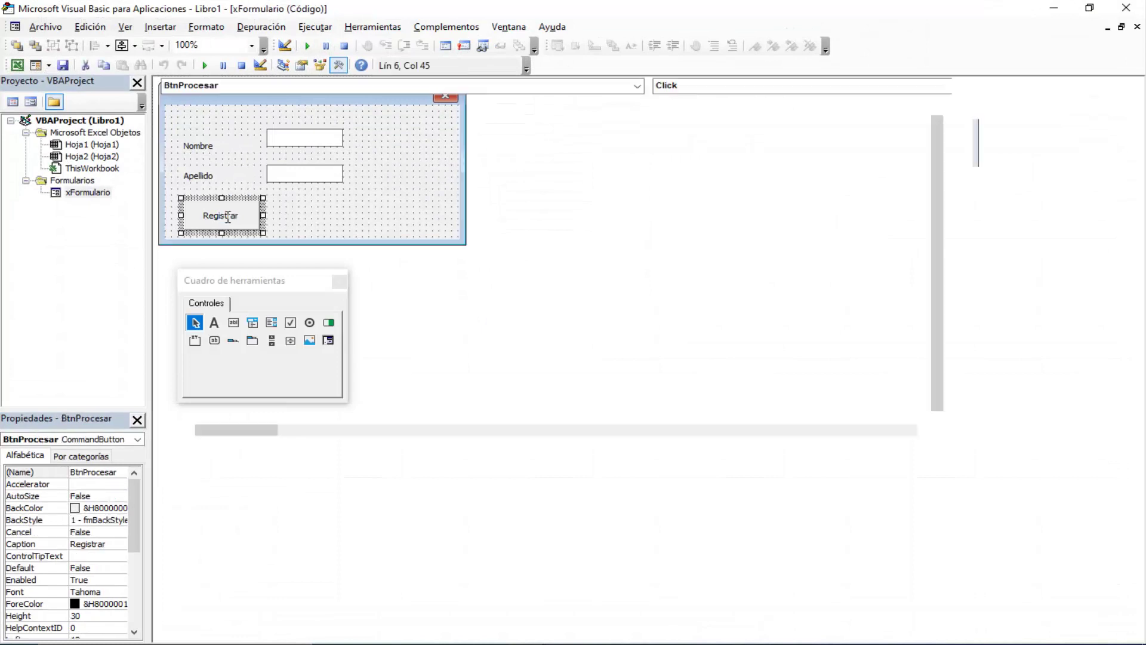
pyautogui.write('di')
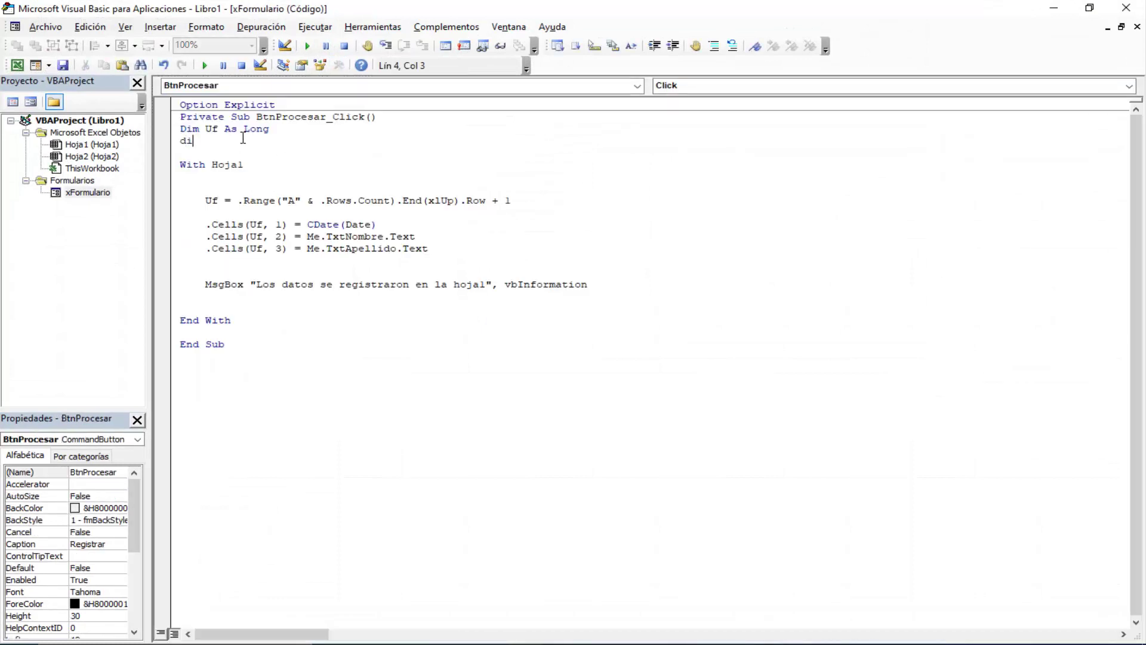
pyautogui.write('m Hoja as ')
pyautogui.write('work')
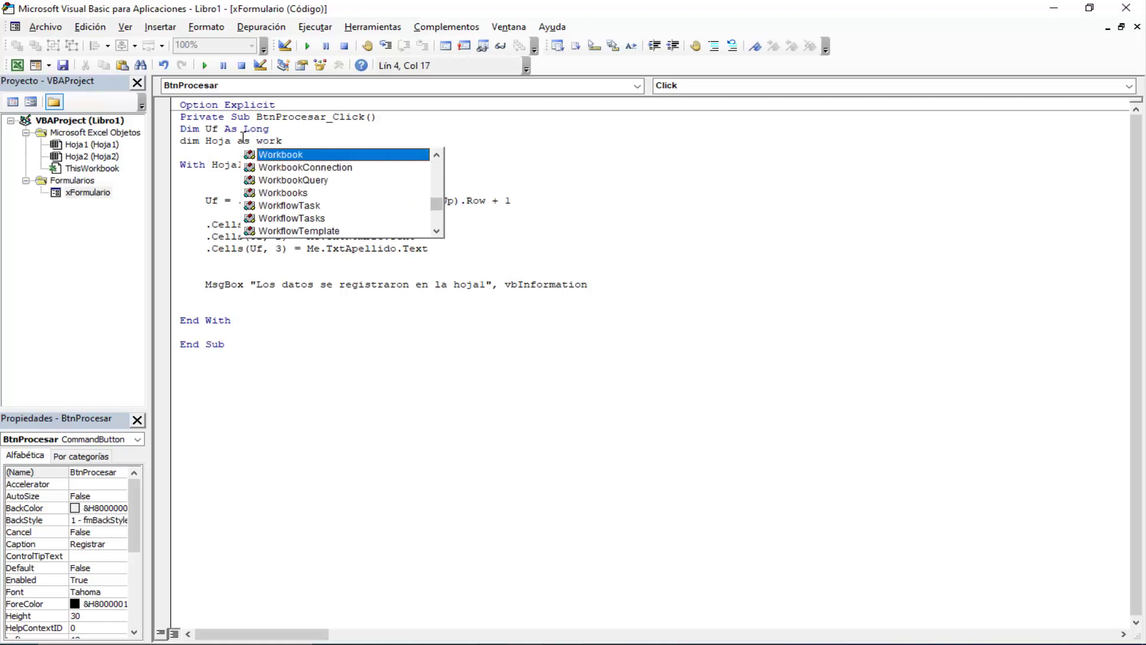
pyautogui.write('s')
pyautogui.press('Tab')
pyautogui.press('Down')
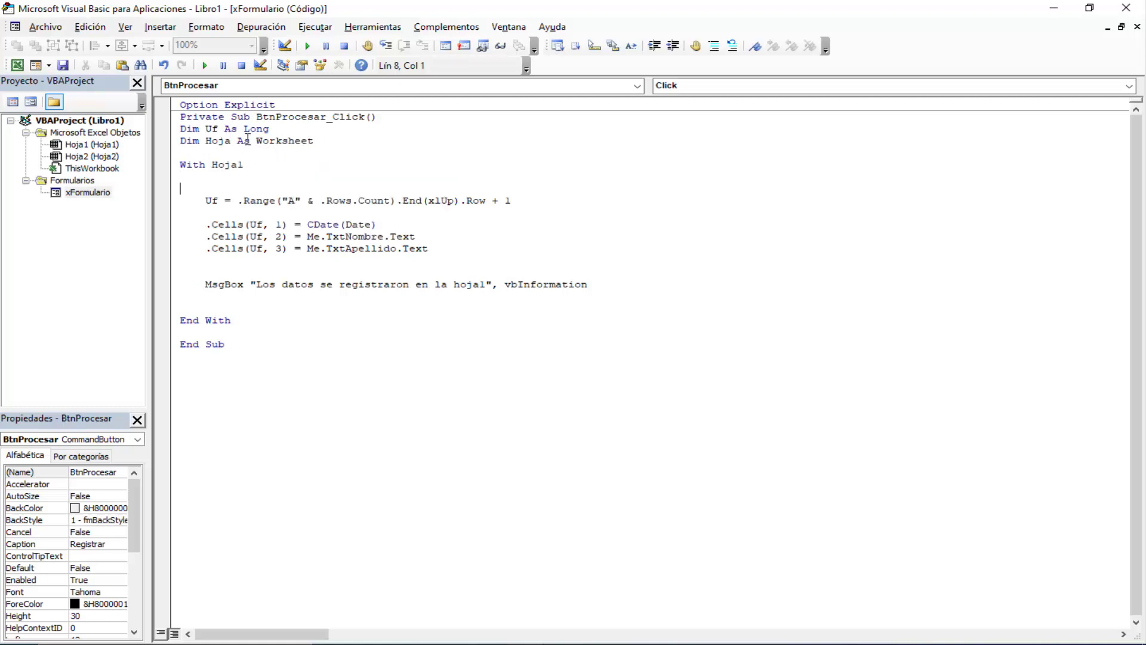
pyautogui.press('Tab')
pyautogui.press('Return')
pyautogui.press('Up')
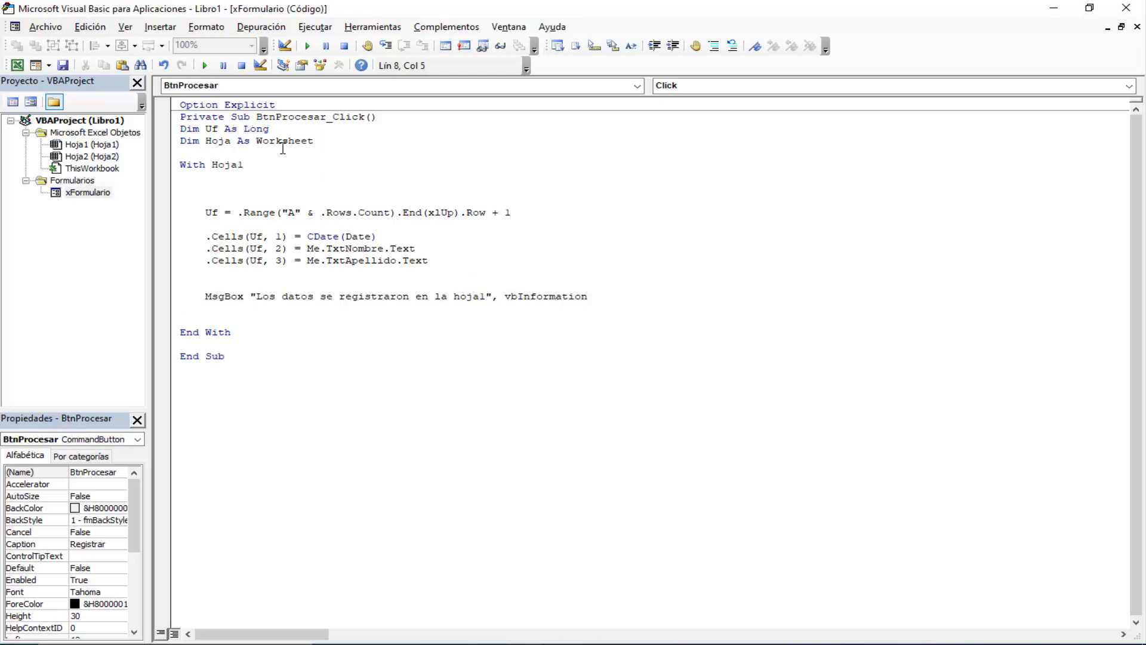
pyautogui.press('Up')
pyautogui.press('Right')
pyautogui.press('Right')
pyautogui.press('Right')
pyautogui.press('Return')
pyautogui.press('Return')
pyautogui.press('Return')
pyautogui.press('Return')
pyautogui.press('Up')
pyautogui.press('Up')
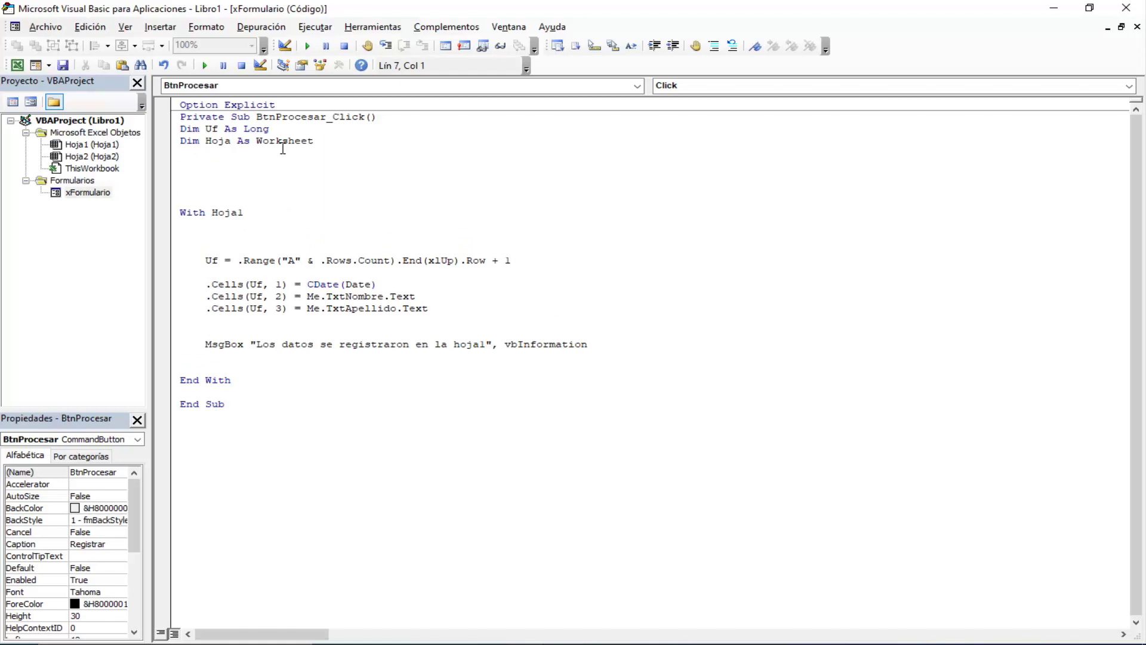
# Add the line Set Hoja = ThisWorkbook.Worksheets(Me.Caption)
pyautogui.write('set hoj')
pyautogui.write('a=')
pyautogui.write('thiswor')
pyautogui.write('kboo.')
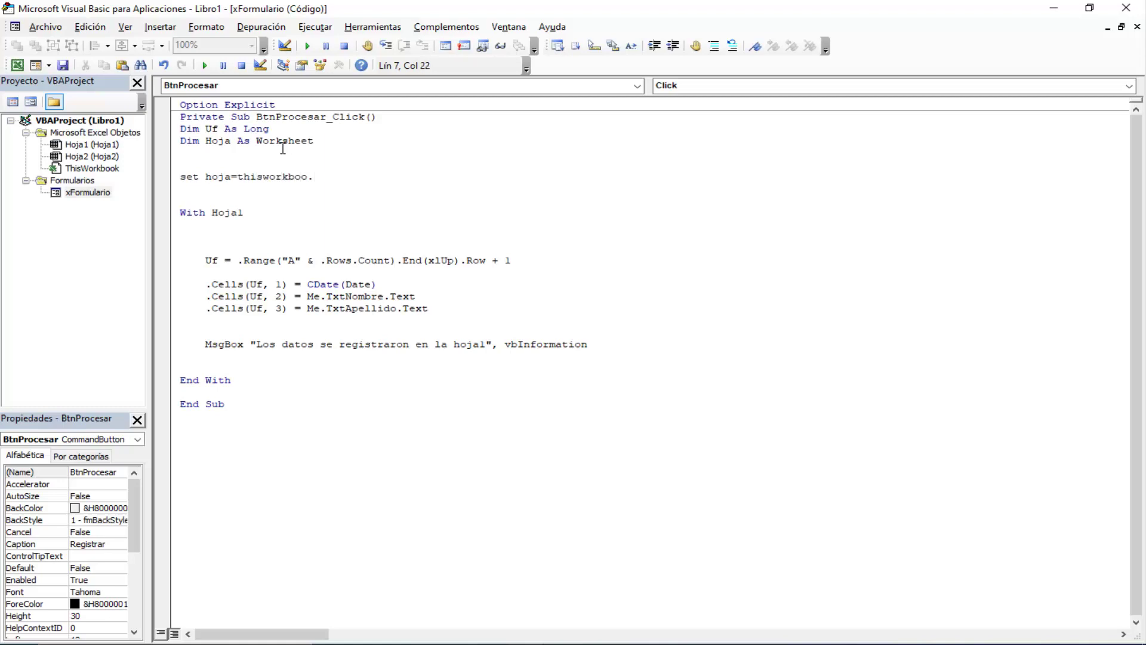
pyautogui.press('BackSpace')
pyautogui.press('BackSpace')
pyautogui.press('BackSpace')
pyautogui.press('BackSpace')
pyautogui.press('BackSpace')
pyautogui.press('BackSpace')
pyautogui.press('BackSpace')
pyautogui.write('thiswor')
pyautogui.write('kbook.')
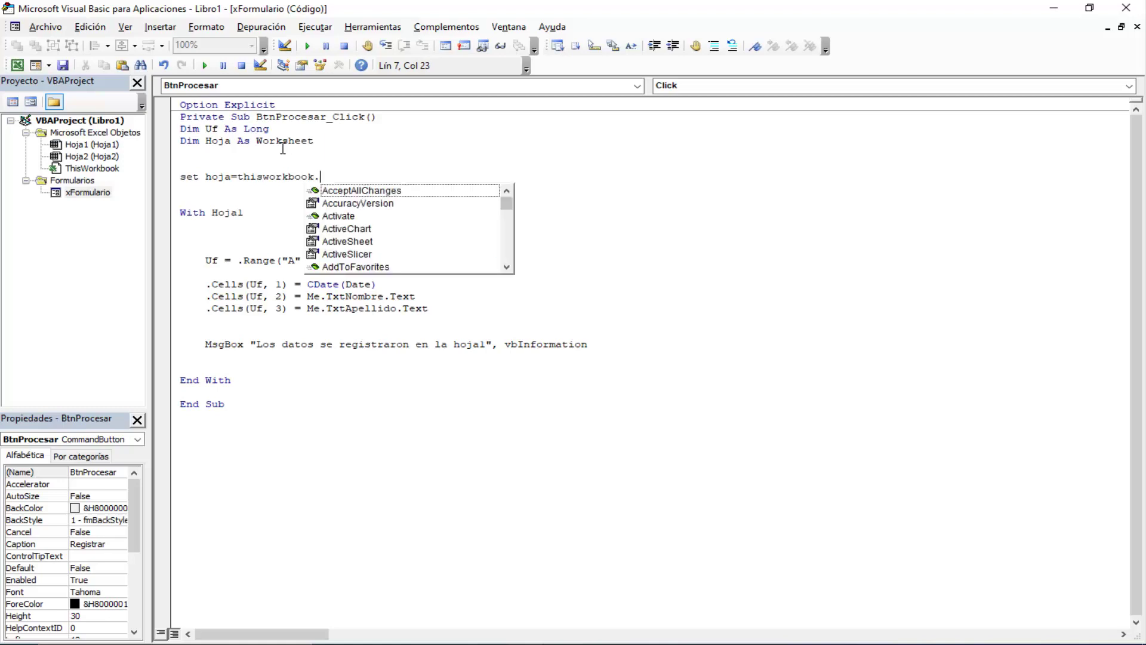
pyautogui.write('wor')
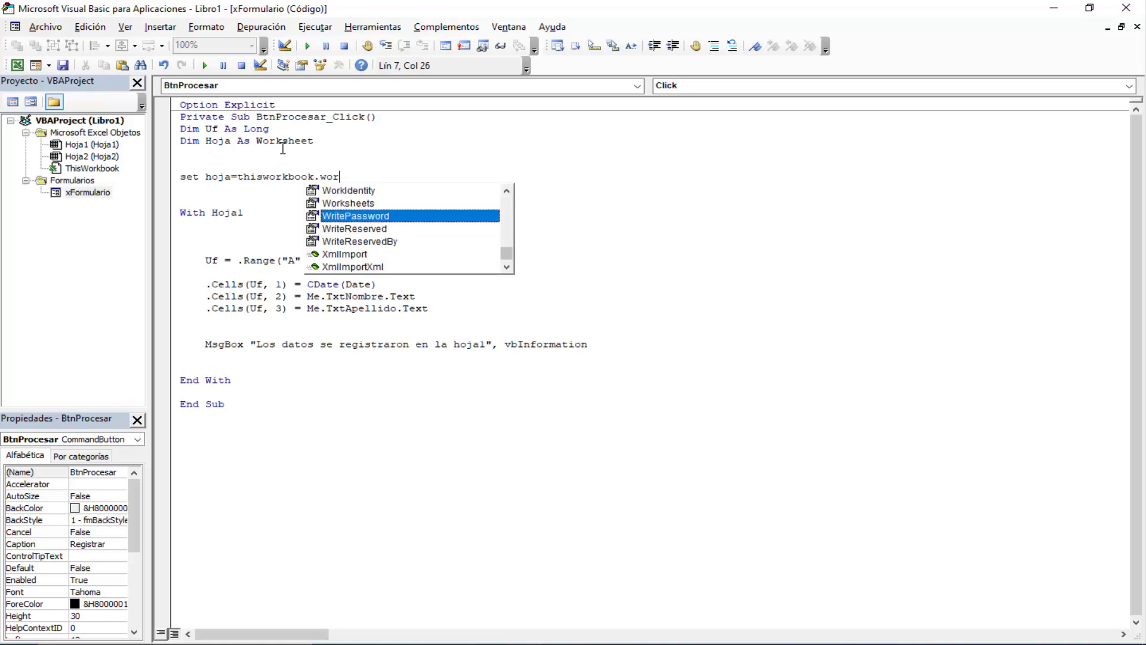
pyautogui.press('Up')
pyautogui.press('Tab')
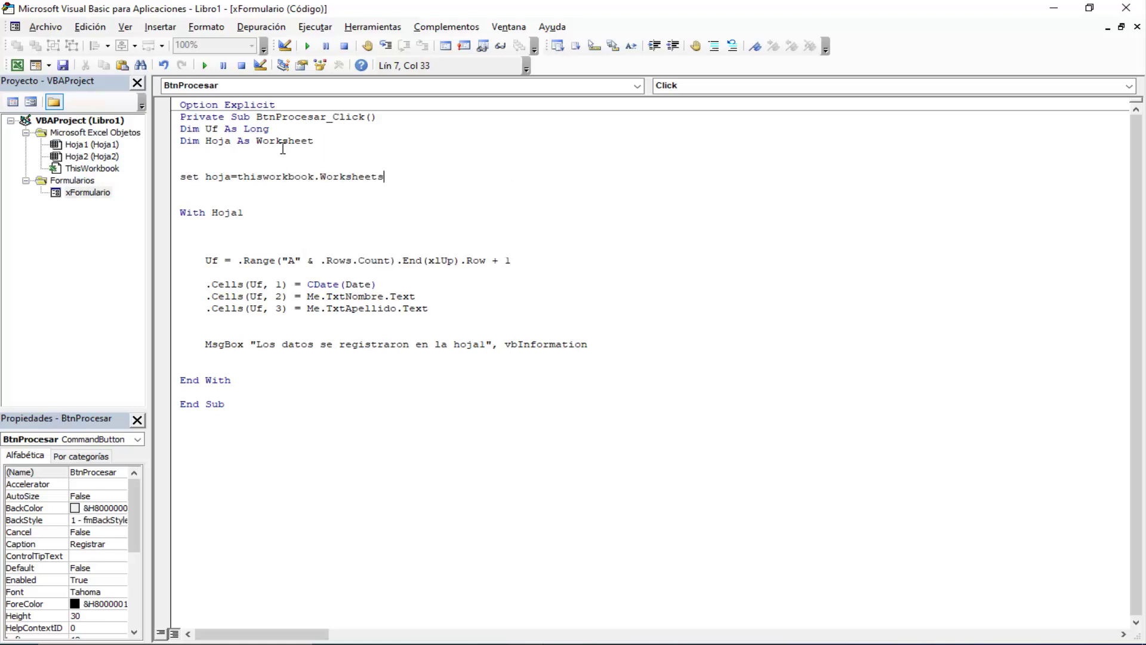
pyautogui.write('(')
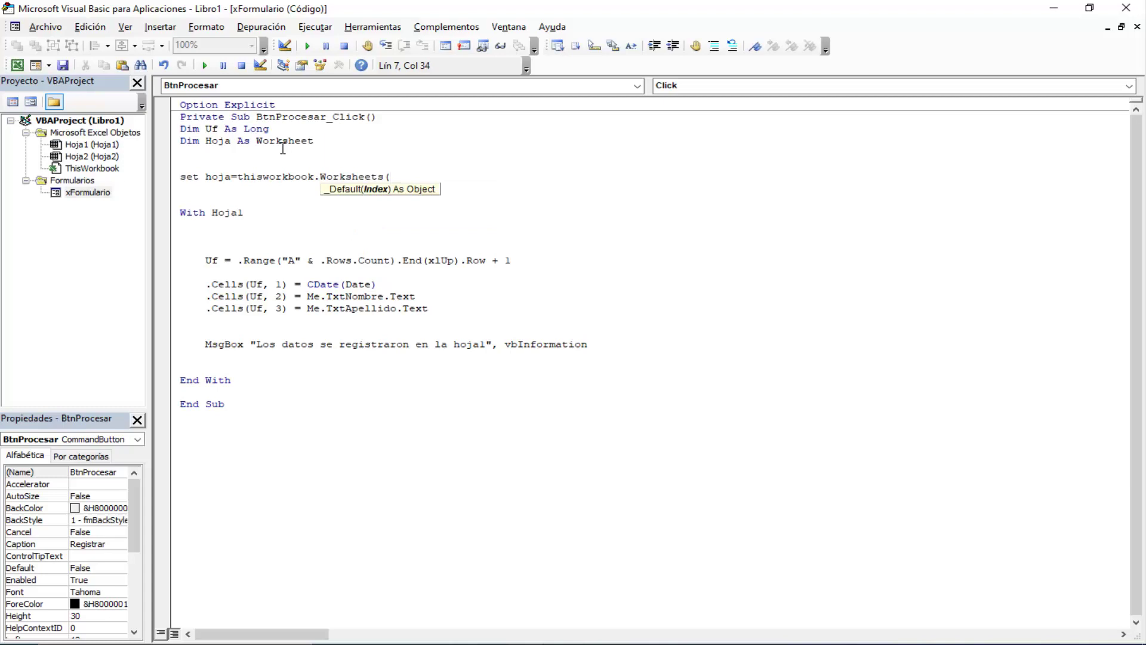
pyautogui.write('me.caption')
pyautogui.write(')')
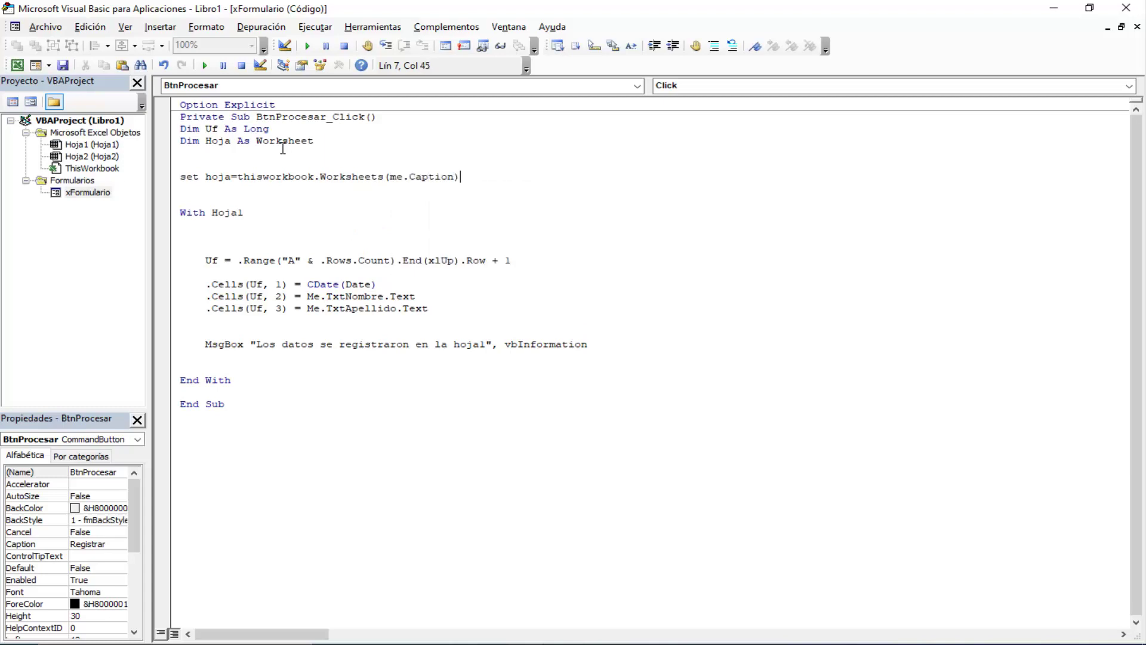
pyautogui.press('Return')
# Change the With statement to With Hoja
pyautogui.click(347, 211)
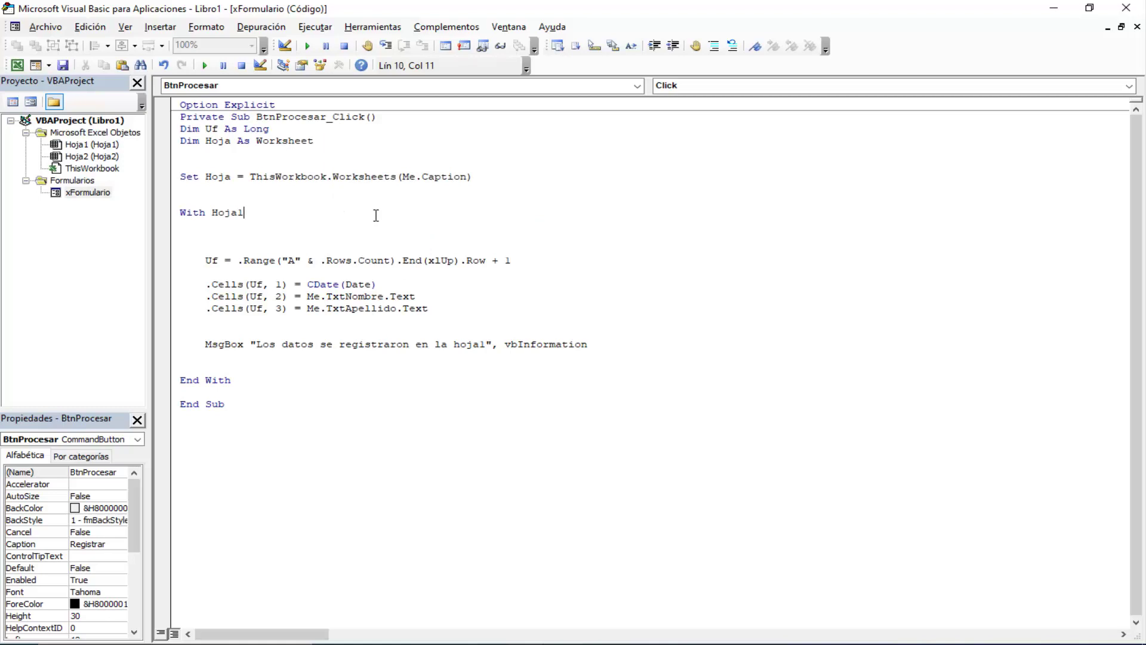
pyautogui.press('BackSpace')
pyautogui.press('BackSpace')
pyautogui.press('BackSpace')
pyautogui.press('BackSpace')
pyautogui.click(274, 220)
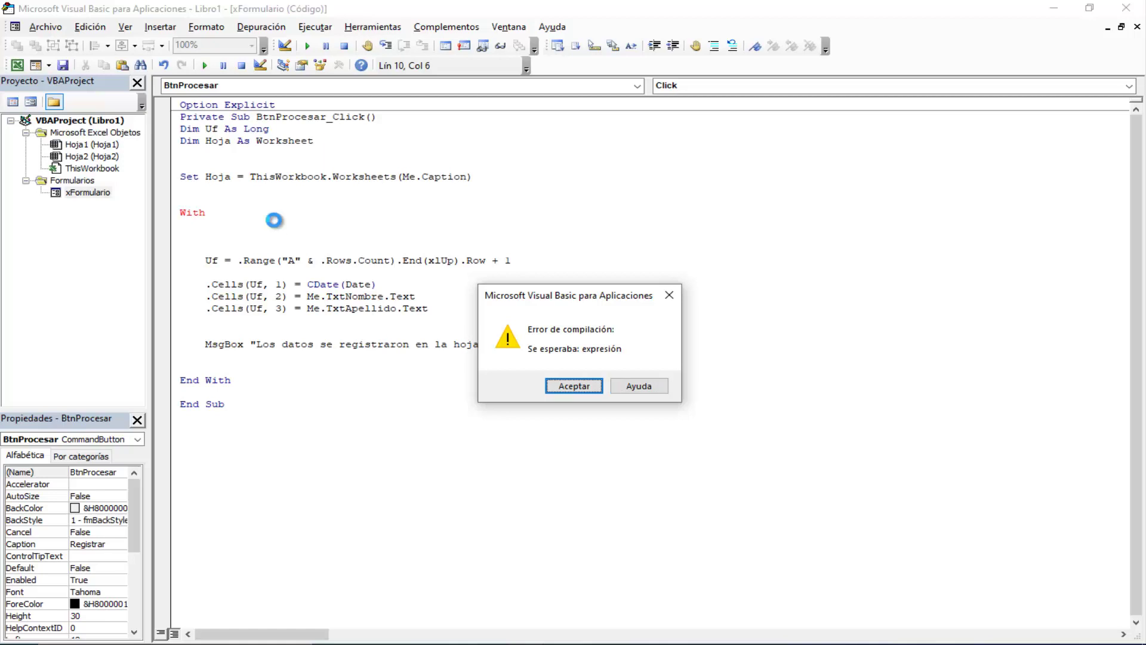
pyautogui.press('Return')
pyautogui.press('Down')
pyautogui.press('Down')
pyautogui.press('BackSpace')
pyautogui.press('BackSpace')
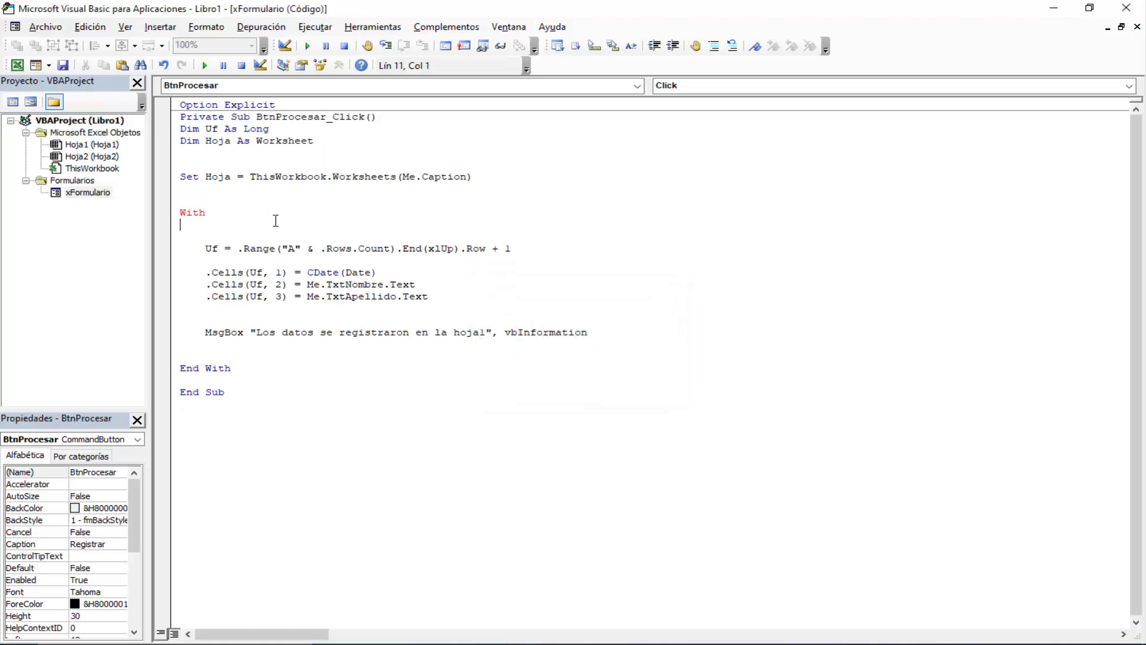
pyautogui.press('Left')
pyautogui.write('hj')
pyautogui.press('BackSpace')
pyautogui.write('oja')
pyautogui.press('Down')
pyautogui.press('BackSpace')
pyautogui.press('BackSpace')
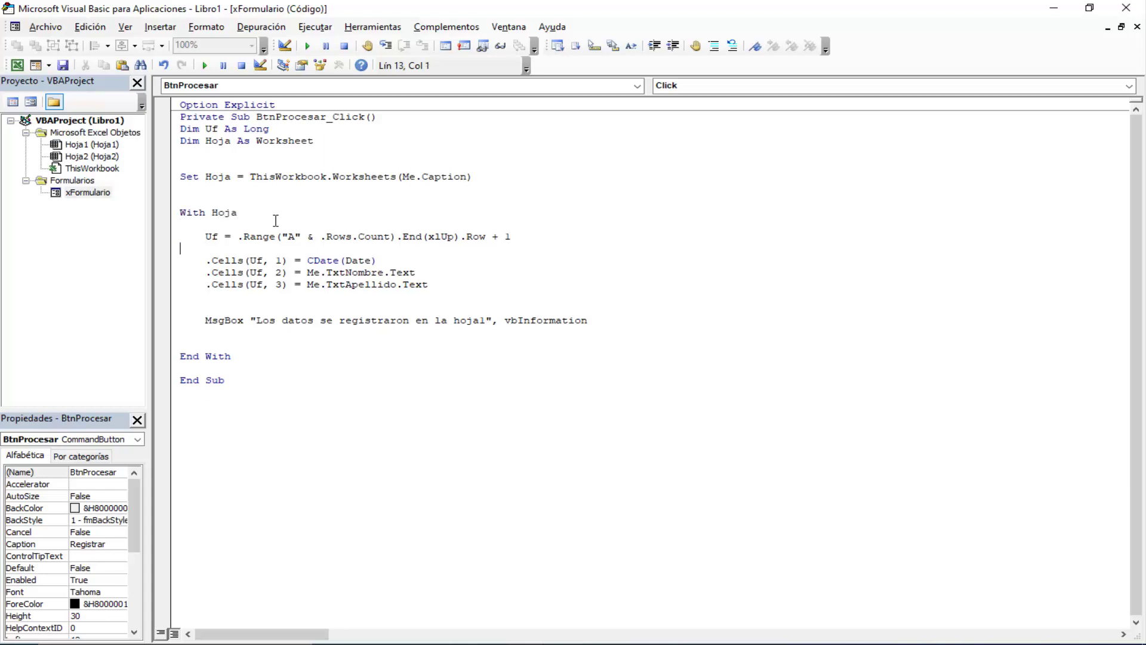
# Delete the old Uf, Cells and MsgBox lines, leaving an indented blank line inside With
pyautogui.press('Down')
pyautogui.press('Delete')
pyautogui.press('Down')
pyautogui.press('Down')
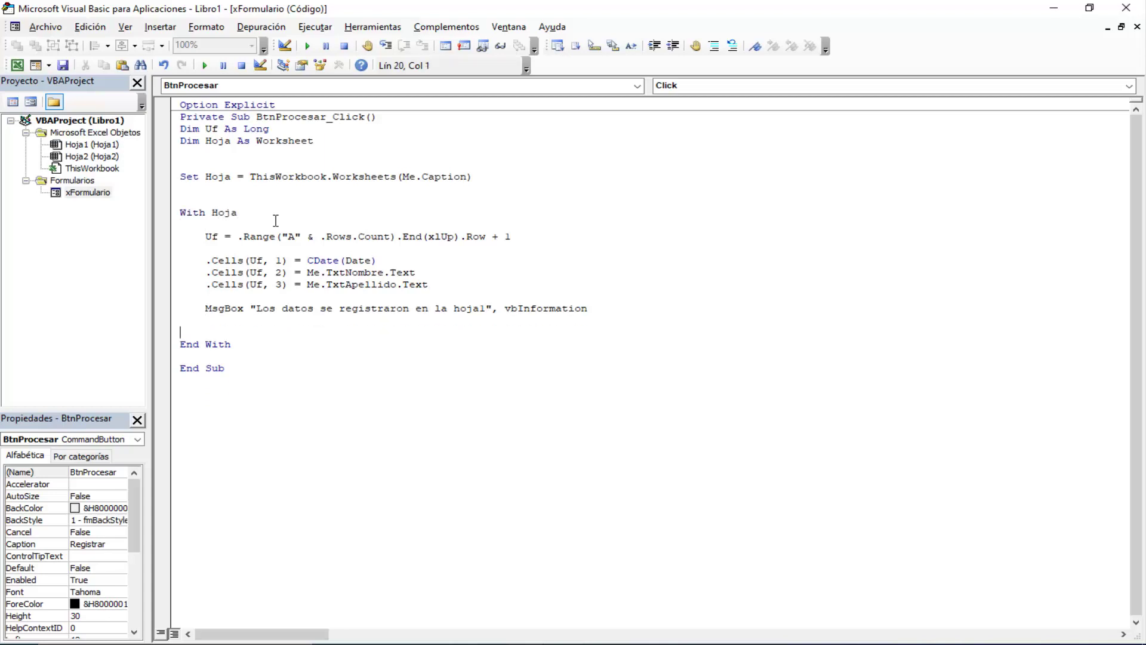
pyautogui.press('Delete')
pyautogui.press('Up')
pyautogui.press('Up')
pyautogui.press('Up')
pyautogui.press('Up')
pyautogui.press('Up')
pyautogui.press('Up')
pyautogui.press('Up')
pyautogui.press('Return')
pyautogui.hotkey('shift', 'Down')
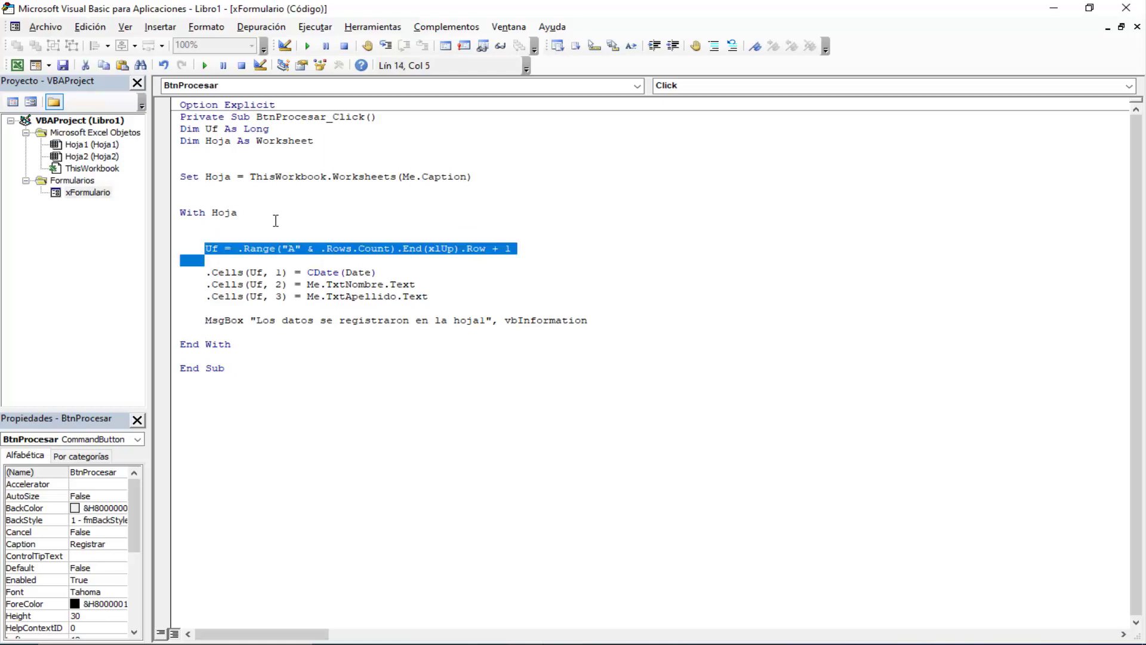
pyautogui.hotkey('shift', 'Down')
pyautogui.hotkey('shift', 'Down')
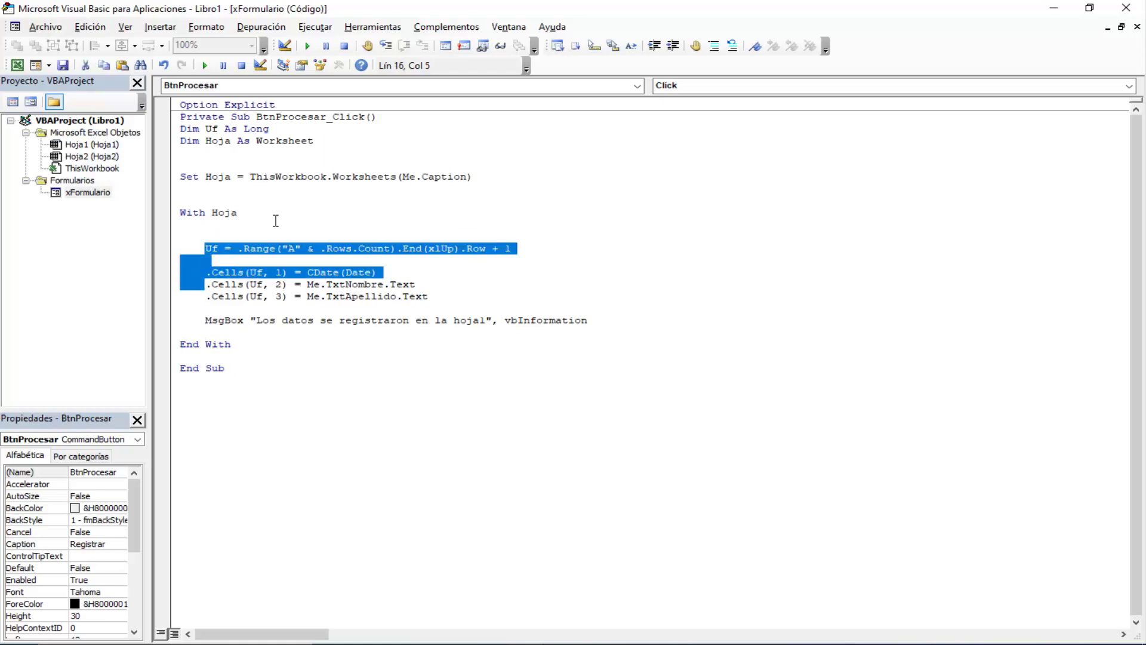
pyautogui.hotkey('shift', 'Down')
pyautogui.hotkey('shift', 'Down')
pyautogui.hotkey('shift', 'Down')
pyautogui.hotkey('shift', 'Down')
pyautogui.press('Delete')
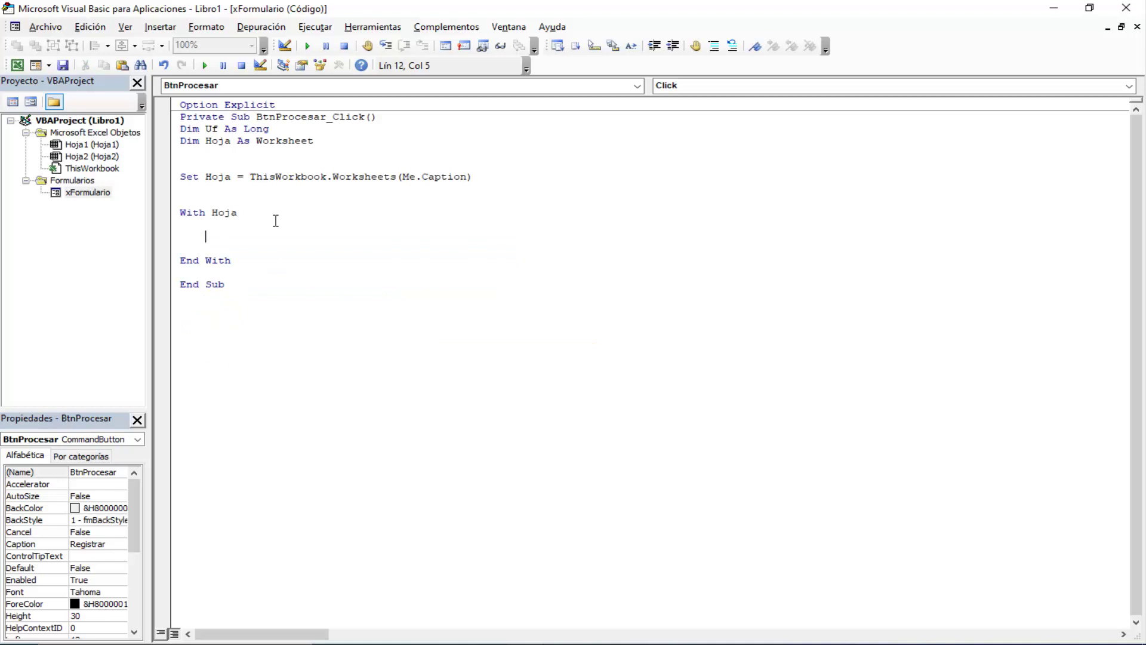
pyautogui.press('Return')
pyautogui.press('Up')
pyautogui.press('Home')
pyautogui.press('Tab')
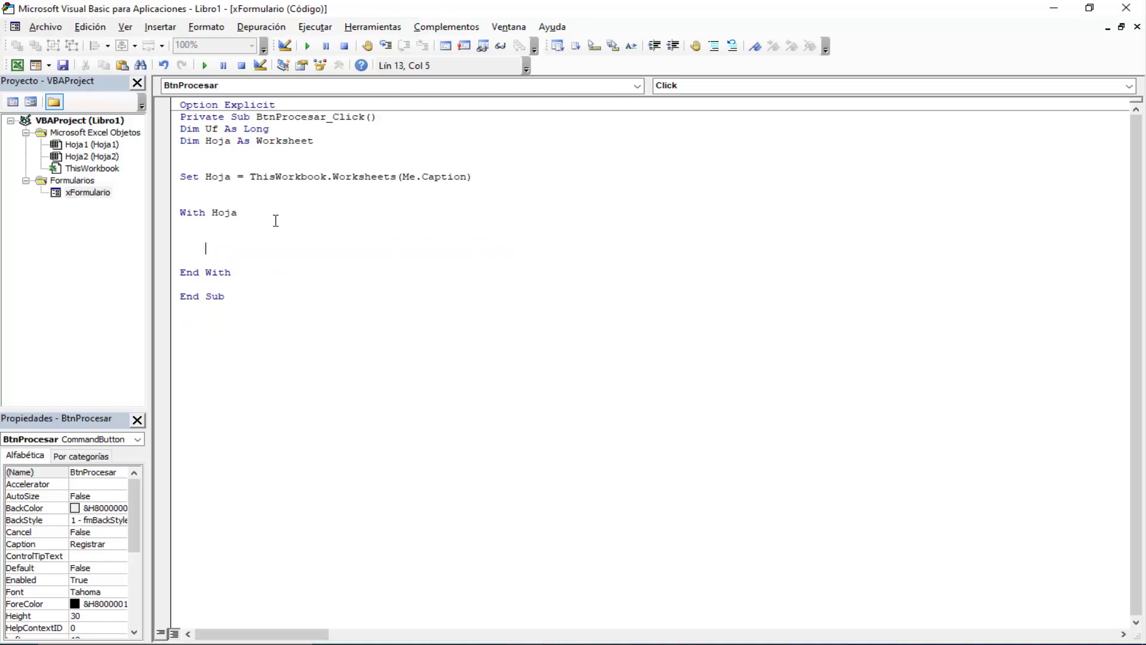
# Type Uf = .Range("A" & .Rows.Count).End(xlUp).Row inside the With Hoja block
pyautogui.write('uf=.')
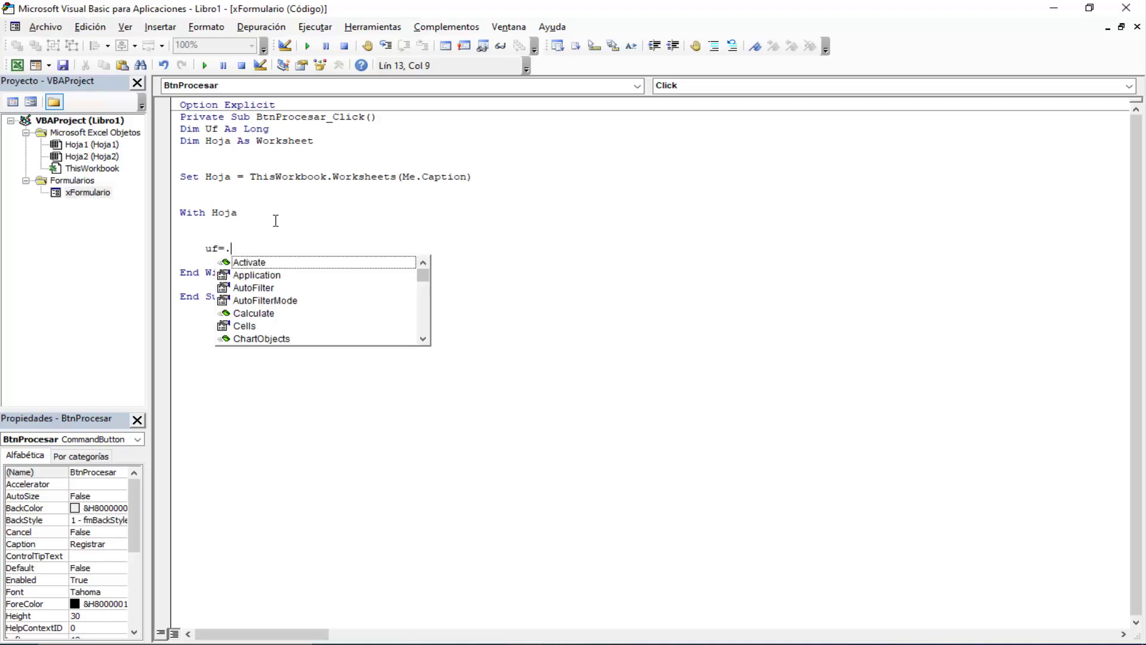
pyautogui.write('r')
pyautogui.press('Tab')
pyautogui.write('()')
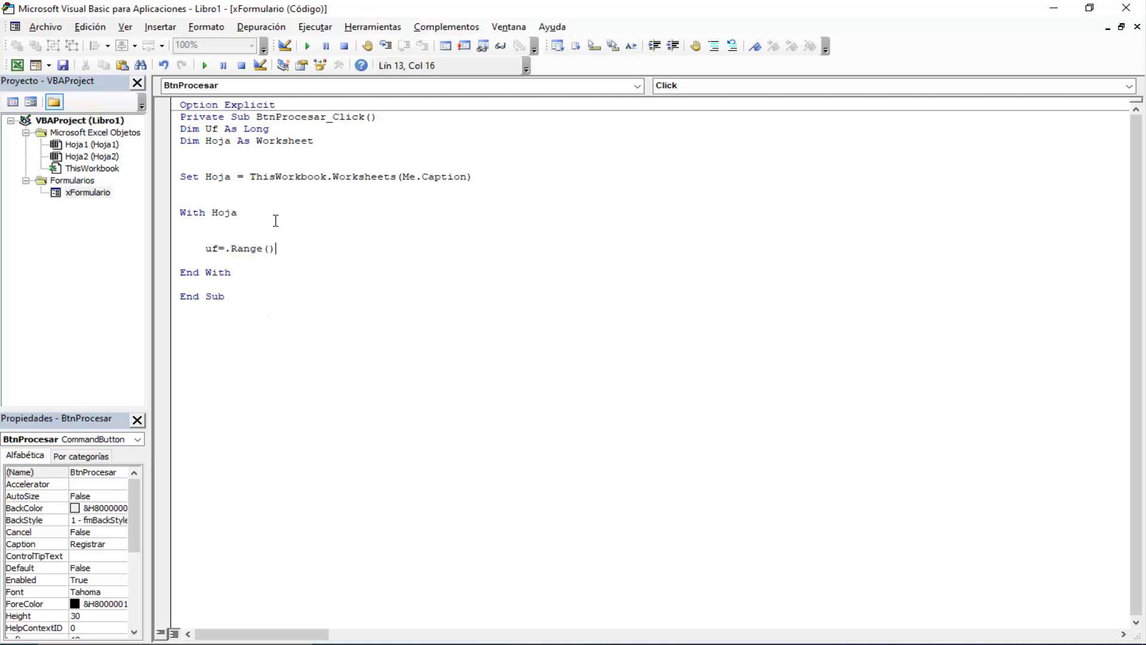
pyautogui.write('"')
pyautogui.press('BackSpace')
pyautogui.write('""')
pyautogui.press('Left')
pyautogui.write('A')
pyautogui.press('Right')
pyautogui.write('& .Rows')
pyautogui.press('Right')
pyautogui.write('.')
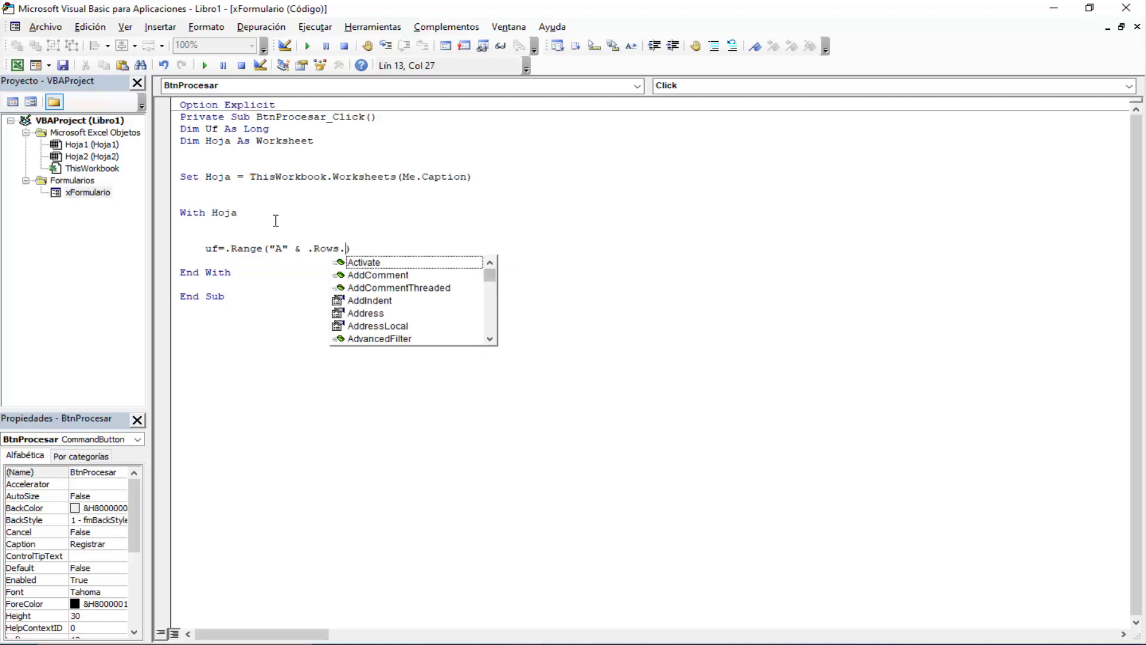
pyautogui.write('Co')
pyautogui.press('Tab')
pyautogui.press('Right')
pyautogui.write('.')
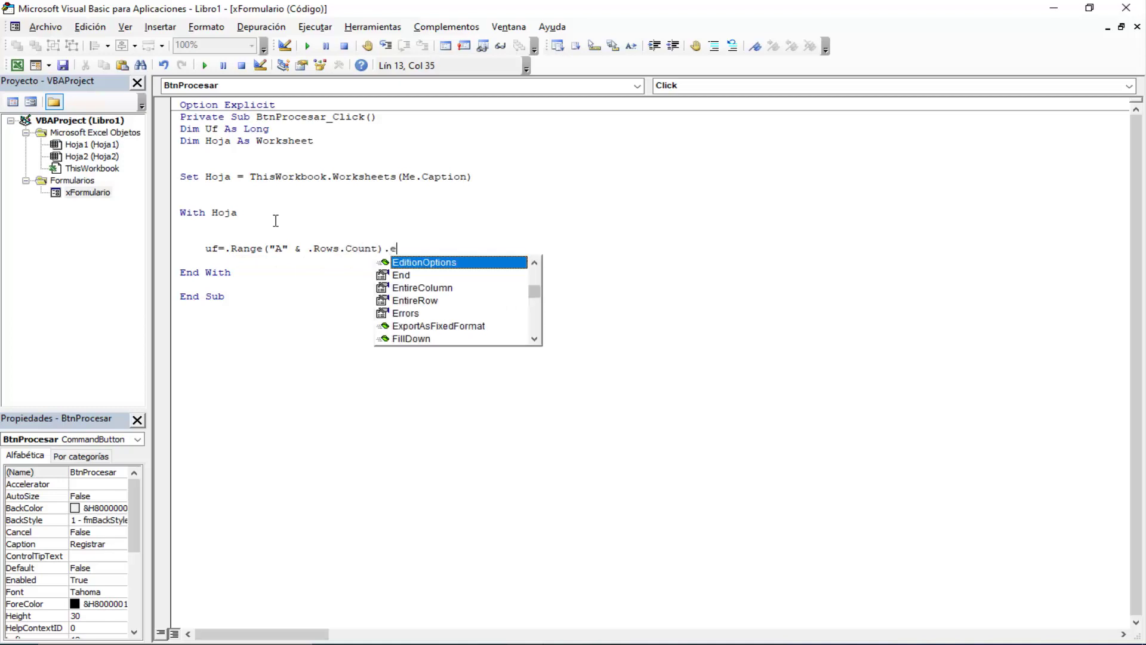
pyautogui.write('En')
pyautogui.press('Tab')
pyautogui.write('(')
pyautogui.press('Down')
pyautogui.press('Down')
pyautogui.press('Down')
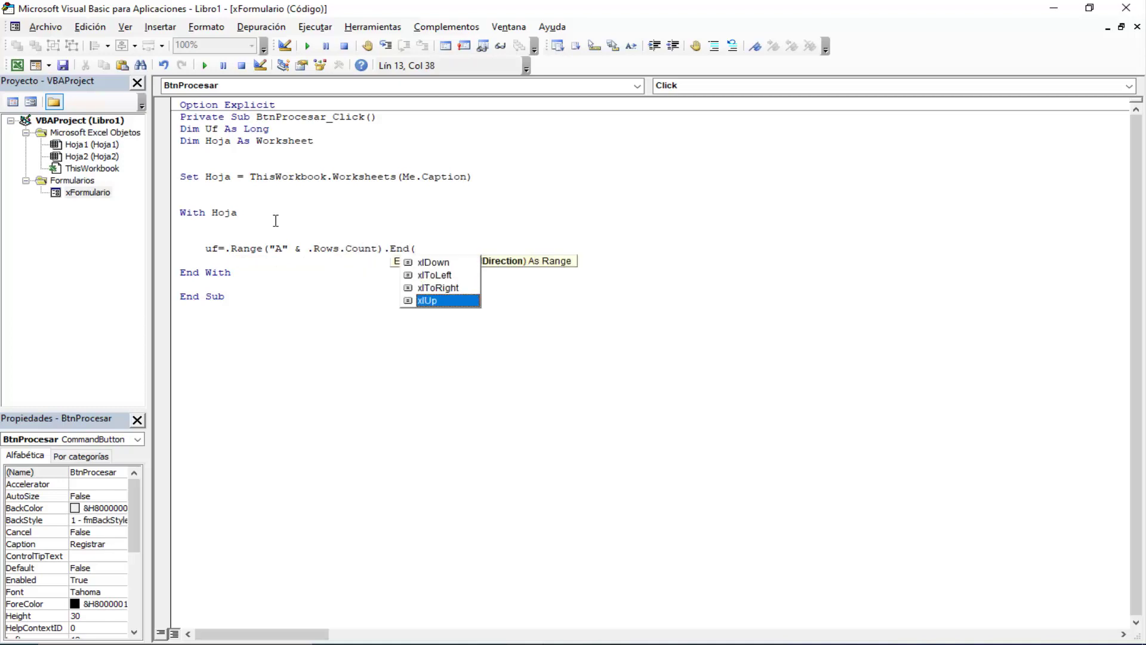
pyautogui.press('Tab')
pyautogui.write(').Ro')
pyautogui.press('Tab')
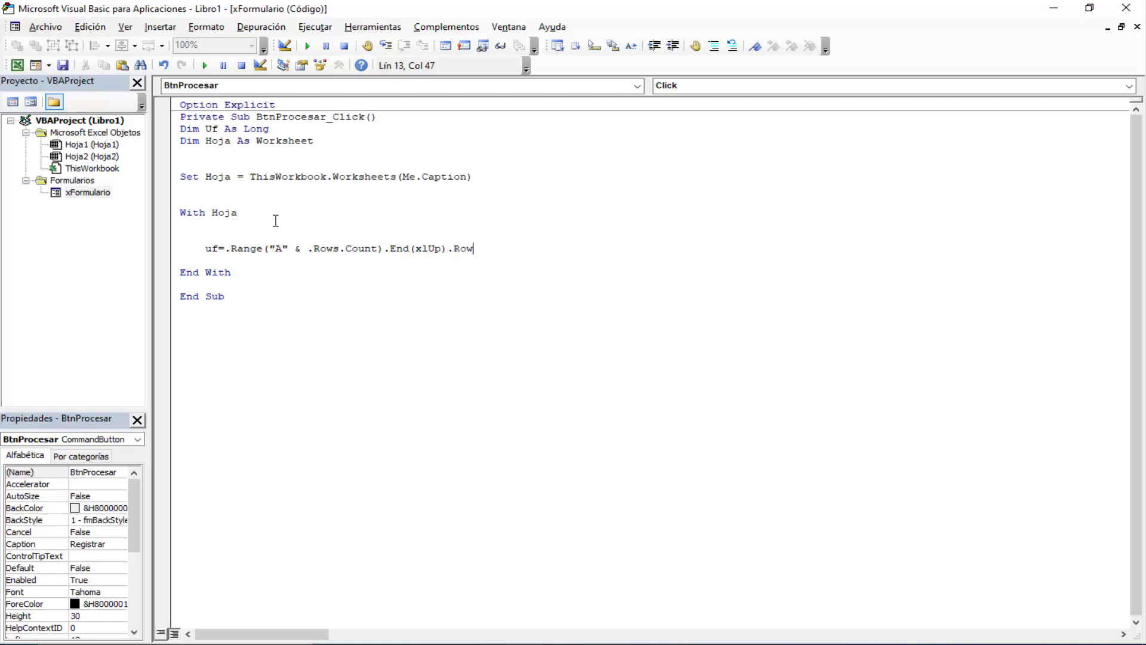
# Finish the Uf line with +1 and add .Cells(Uf,1) = CDate(Date)
pyautogui.write('+1')
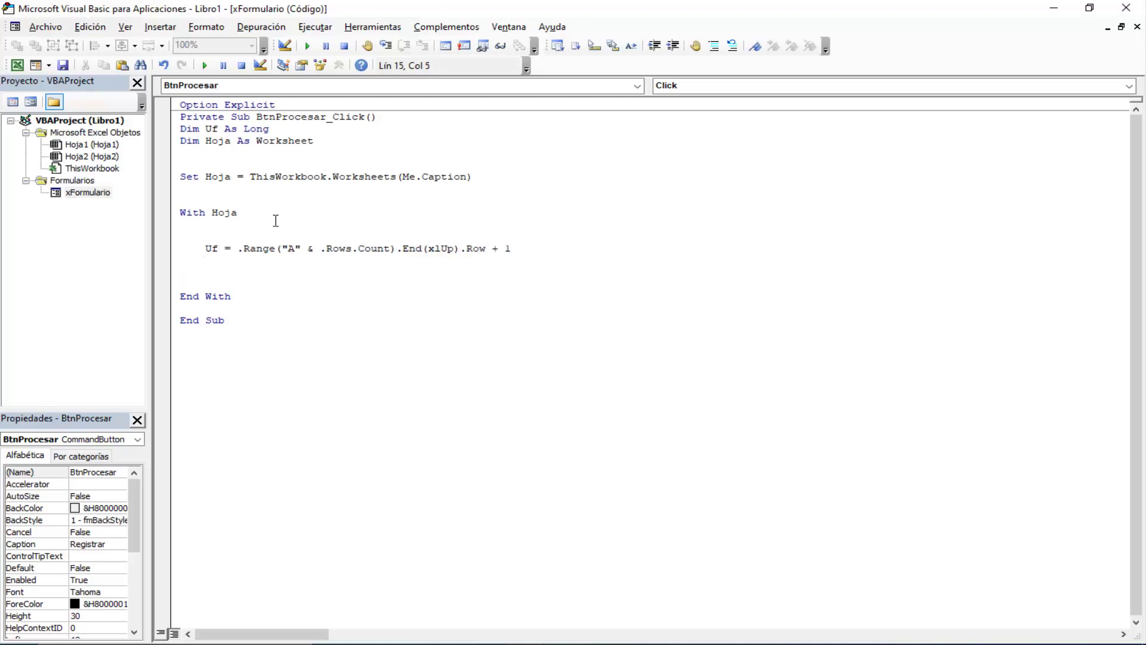
pyautogui.write('.ce')
pyautogui.press('Tab')
pyautogui.write('(uf')
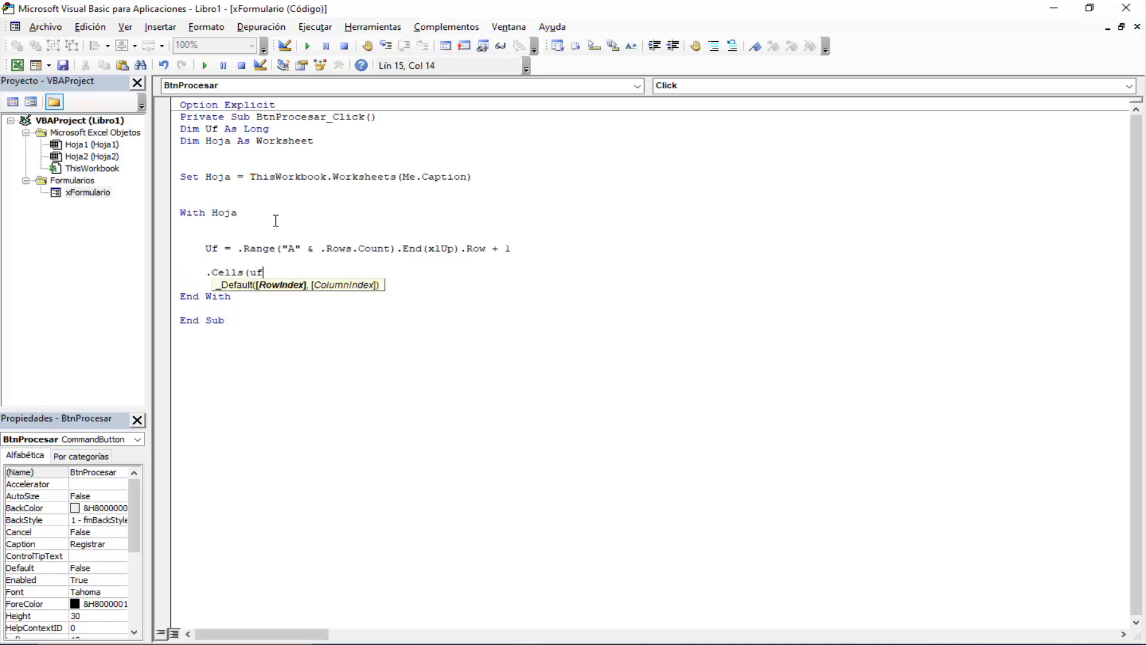
pyautogui.write(',1)=')
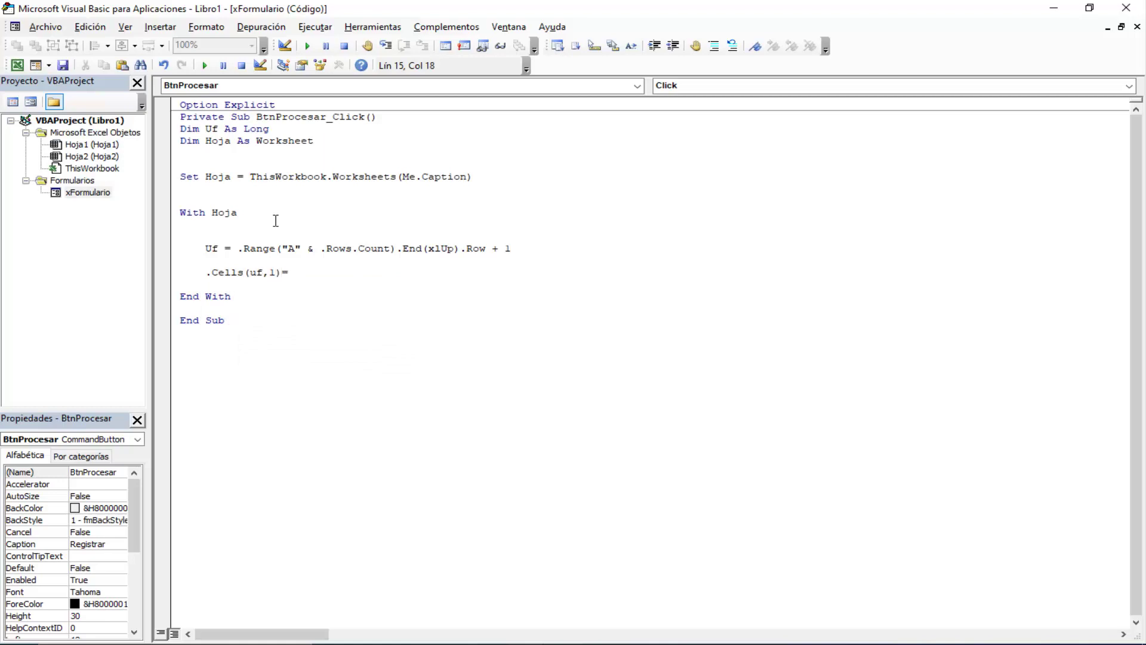
pyautogui.write('cdate()')
pyautogui.press('Left')
pyautogui.write('date')
pyautogui.press('Right')
pyautogui.press('Return')
# Add a Cells line writing Me.TxtNombre.Text to column 2, then duplicate it
pyautogui.write('.ce')
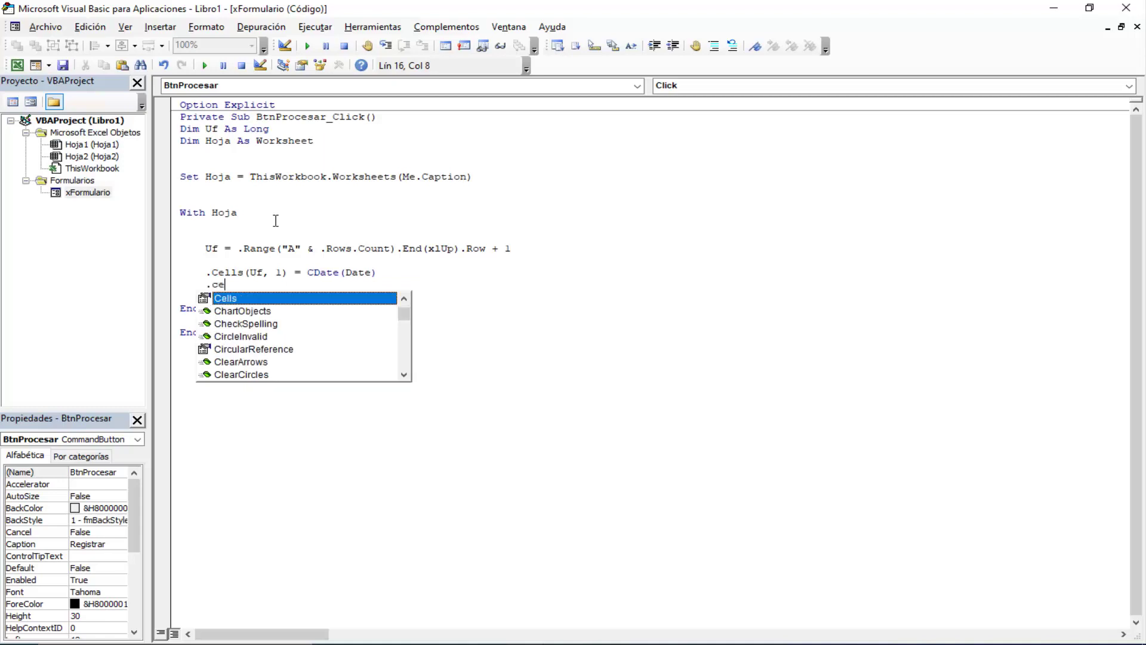
pyautogui.press('Tab')
pyautogui.write('(')
pyautogui.write('f')
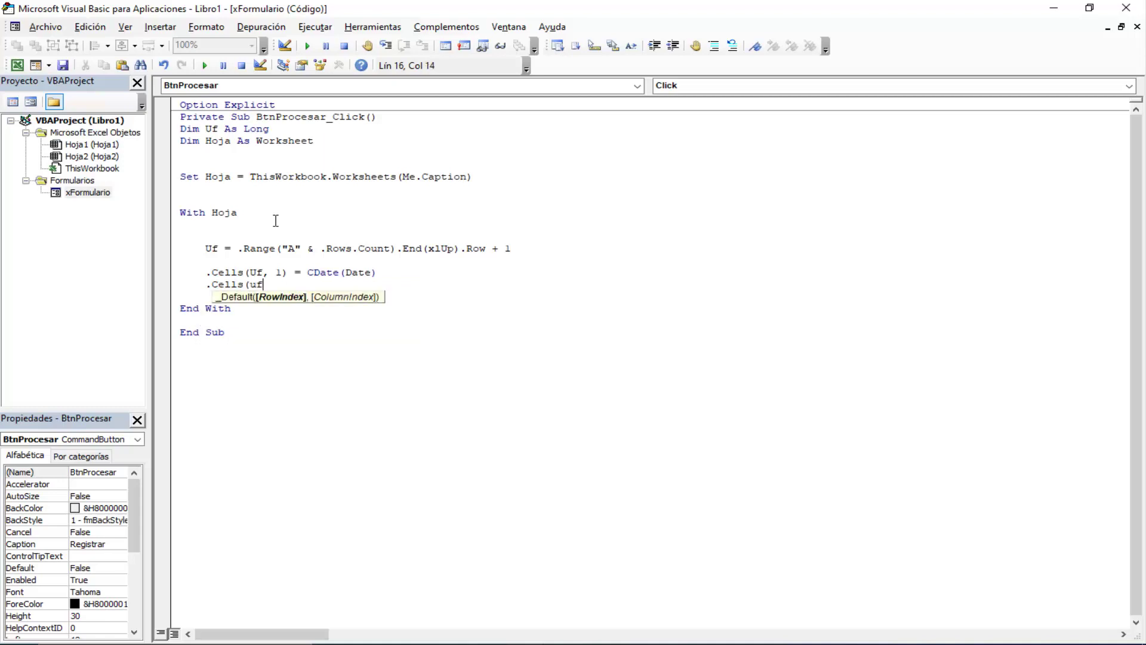
pyautogui.write(',2)=me.')
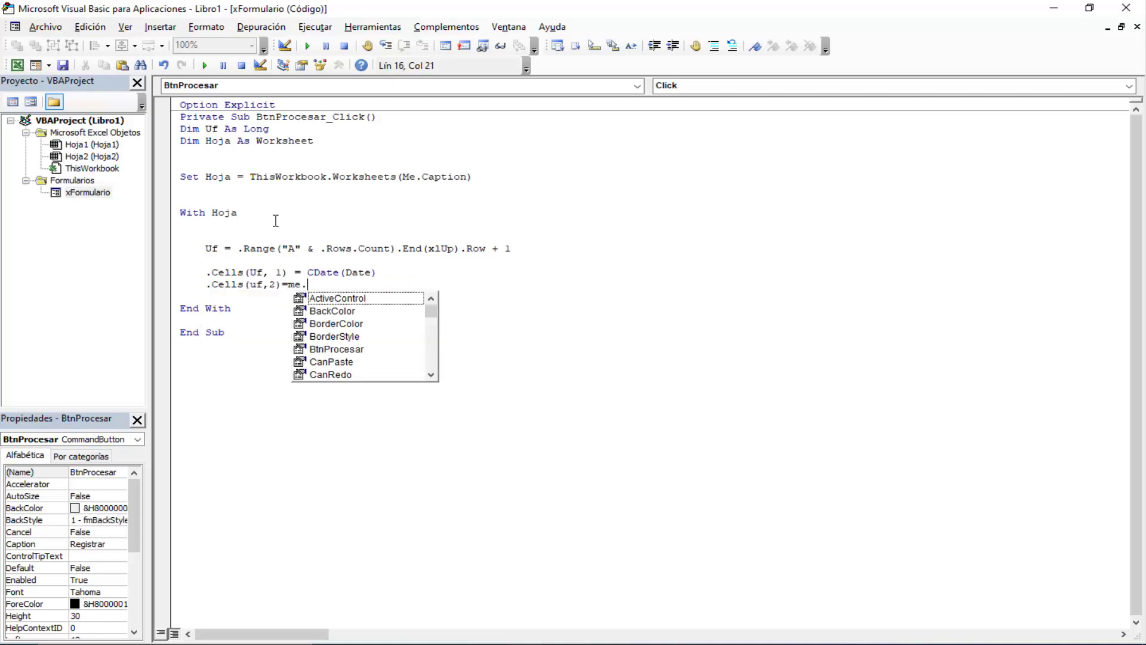
pyautogui.write('TxtNombre.te')
pyautogui.press('Return')
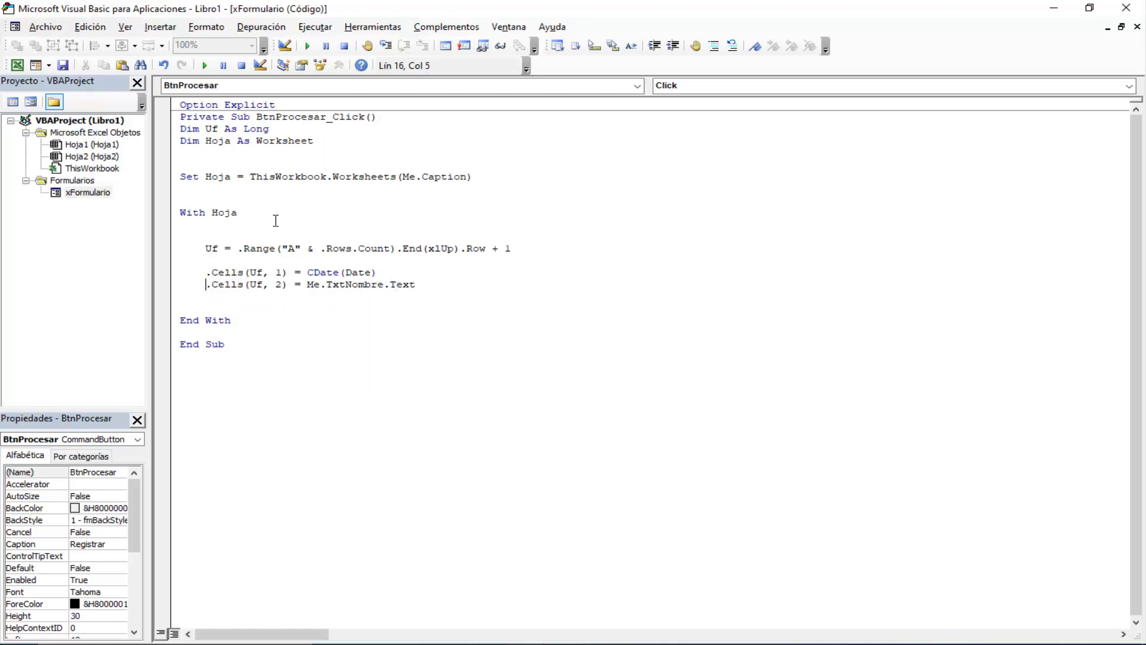
pyautogui.hotkey('shift', 'Down')
pyautogui.hotkey('ctrl', 'c')
pyautogui.hotkey('ctrl', 'v')
pyautogui.hotkey('ctrl', 'v')
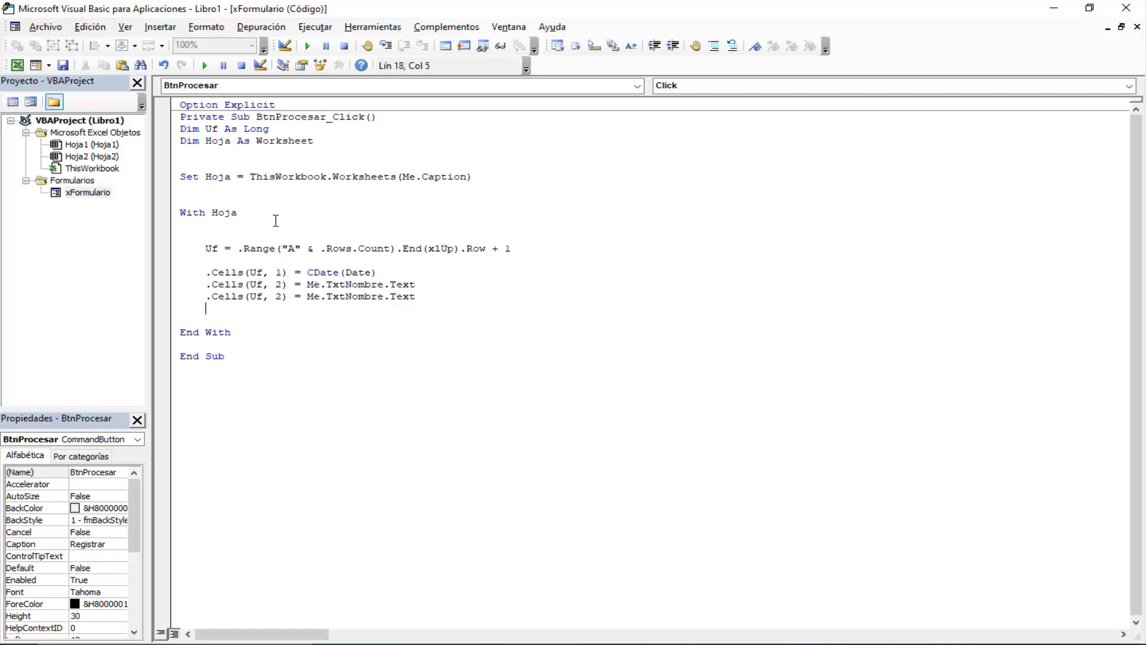
pyautogui.press('Return')
# Add MsgBox "Datos guardados en la hoja:" with Me.Caption and vbInformation
pyautogui.write('msgbox "')
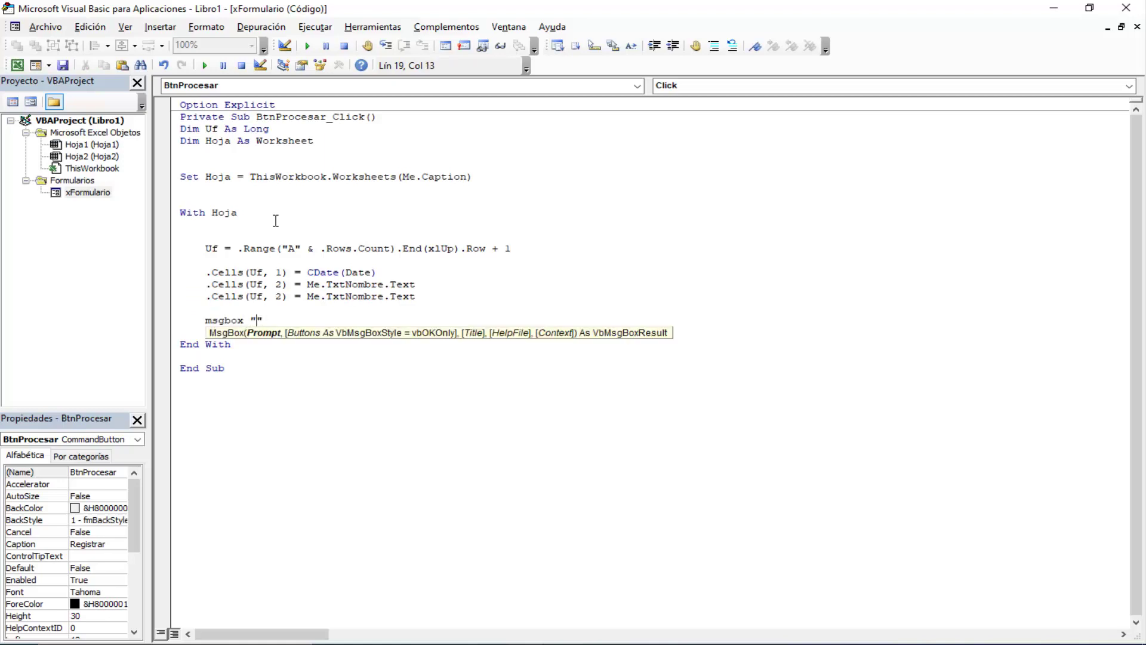
pyautogui.write('DFatos')
pyautogui.press('Left')
pyautogui.press('Left')
pyautogui.press('Left')
pyautogui.press('BackSpace')
pyautogui.press('Right')
pyautogui.press('Right')
pyautogui.press('Right')
pyautogui.write('guard')
pyautogui.write('ados en la ho')
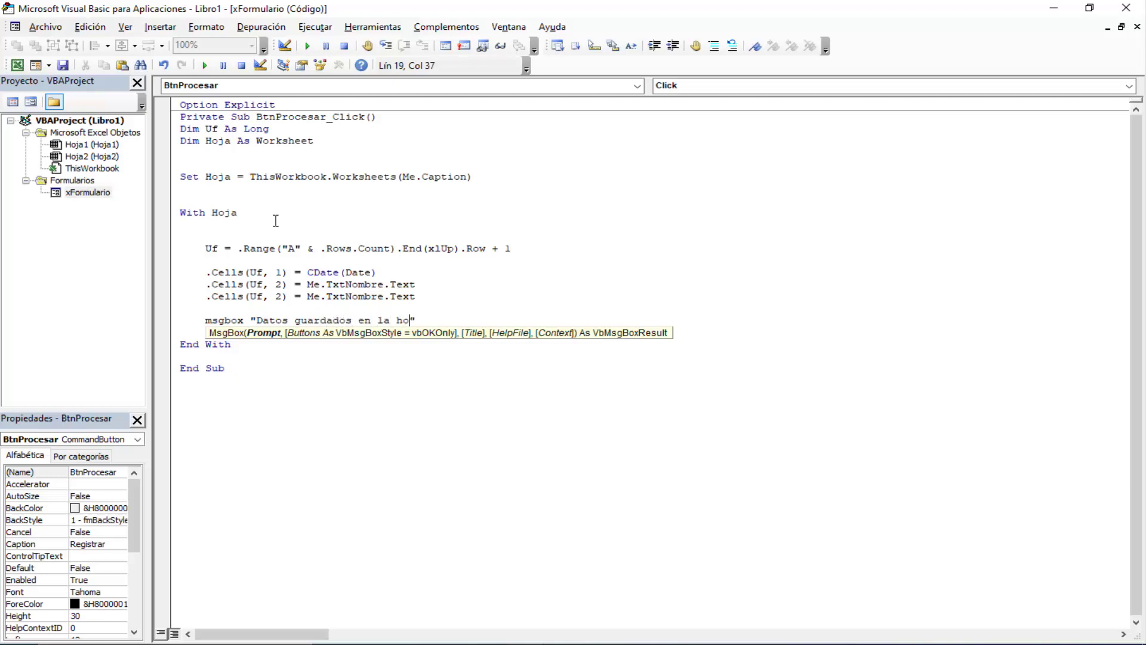
pyautogui.write('ja')
pyautogui.press('End')
pyautogui.press('Left')
pyautogui.press('Left')
pyautogui.write(':')
pyautogui.press('Right')
pyautogui.write('me.')
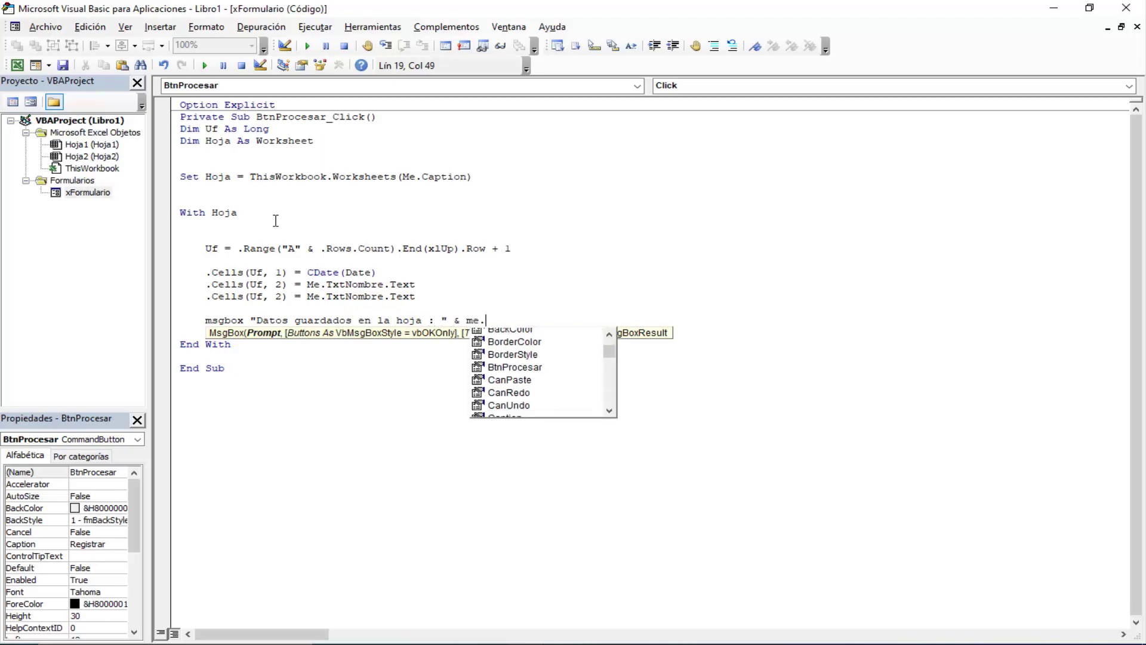
pyautogui.write('Caption, ')
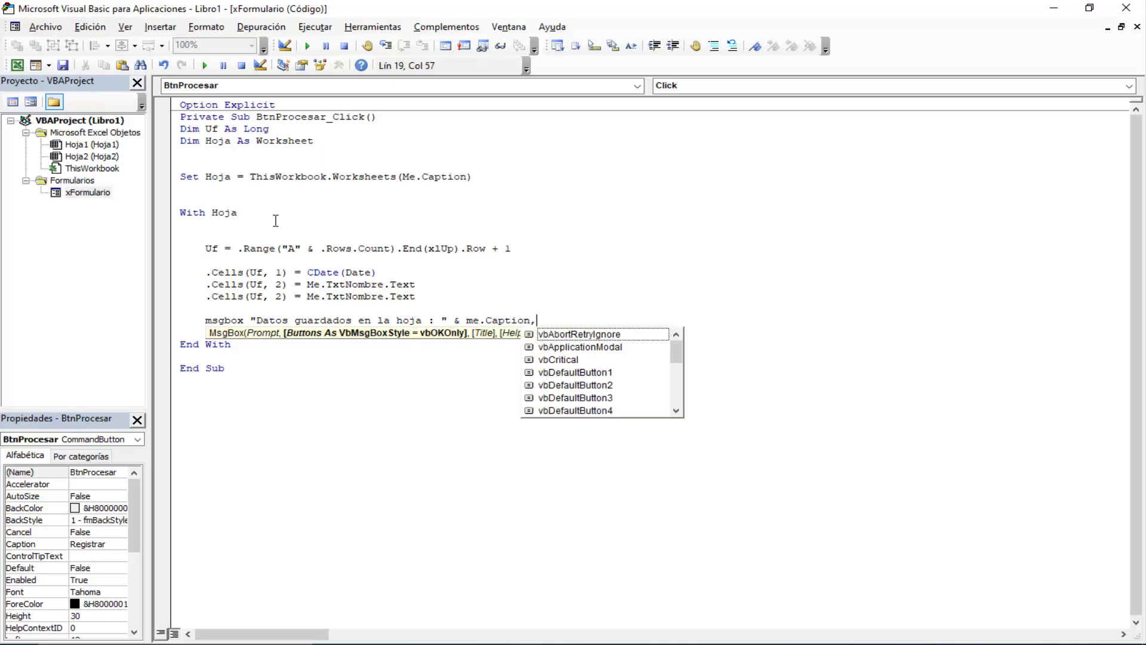
pyautogui.write('vbin')
pyautogui.press('Tab')
pyautogui.press('Return')
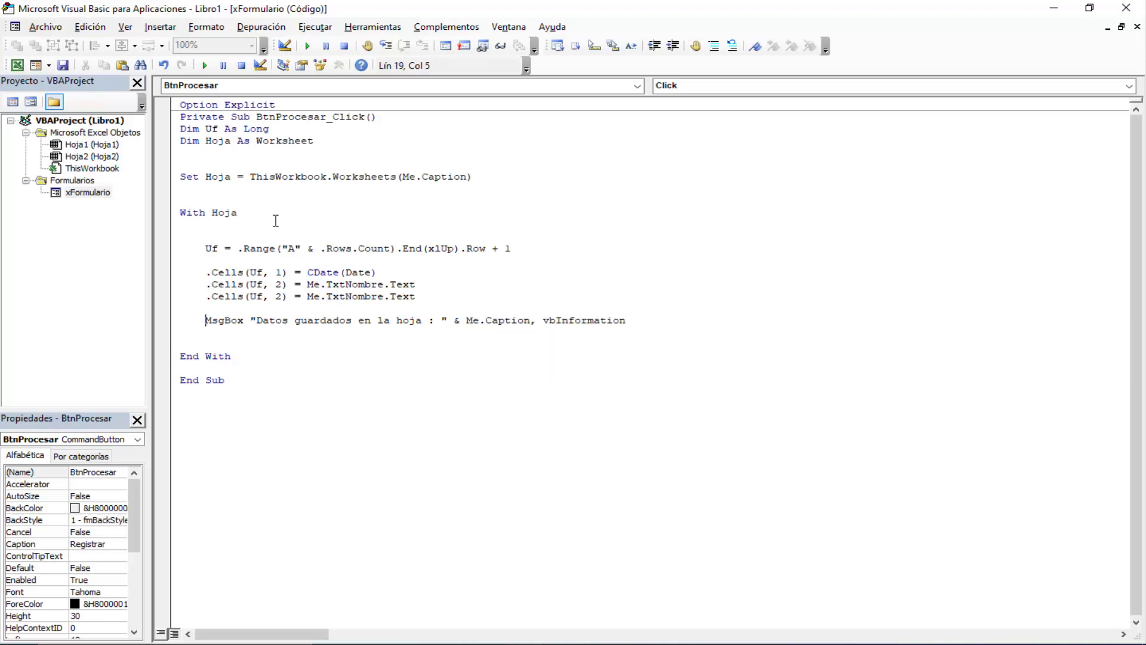
# Change the duplicated line to write Me.TxtApellido.Text into column 3
pyautogui.press('Up')
pyautogui.press('Down')
pyautogui.press('Right')
pyautogui.press('Right')
pyautogui.press('Right')
pyautogui.press('Down')
pyautogui.press('Delete')
pyautogui.write('3')
pyautogui.press('Left')
pyautogui.press('BackSpace')
pyautogui.press('BackSpace')
pyautogui.press('BackSpace')
pyautogui.press('BackSpace')
pyautogui.press('BackSpace')
pyautogui.press('Delete')
pyautogui.write('apellid')
pyautogui.write('o')
pyautogui.press('Down')
pyautogui.press('Down')
# Delete the blank lines around With Hoja and after the declarations
pyautogui.click(252, 221)
pyautogui.press('Delete')
pyautogui.press('Up')
pyautogui.press('Up')
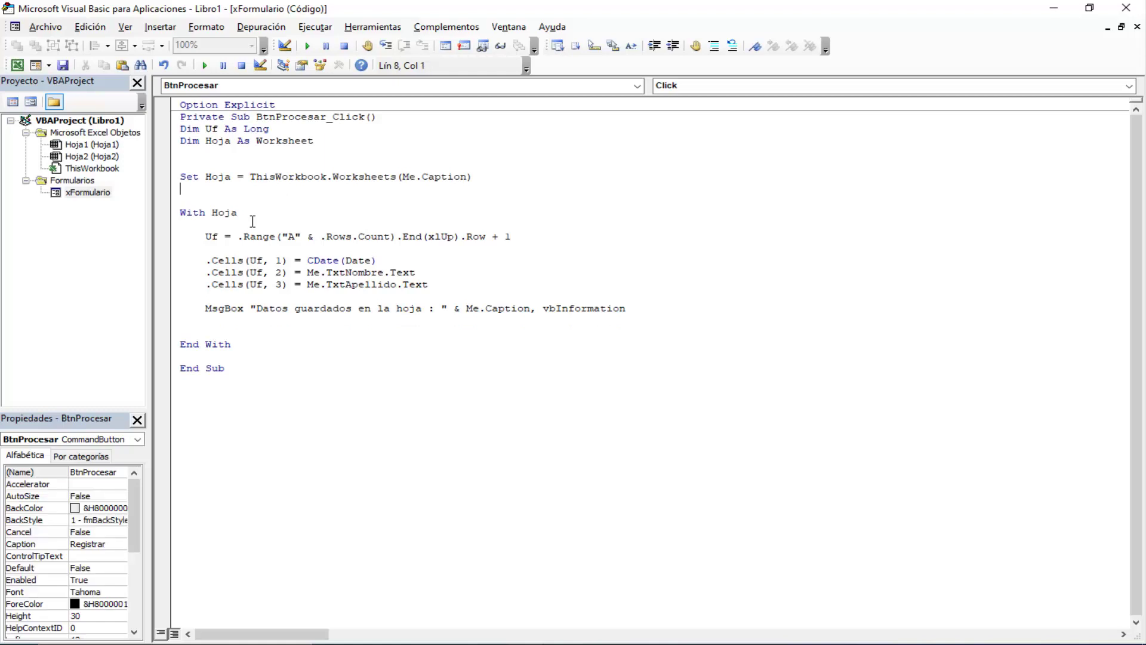
pyautogui.press('Delete')
pyautogui.press('Up')
pyautogui.press('Up')
pyautogui.press('Up')
pyautogui.press('BackSpace')
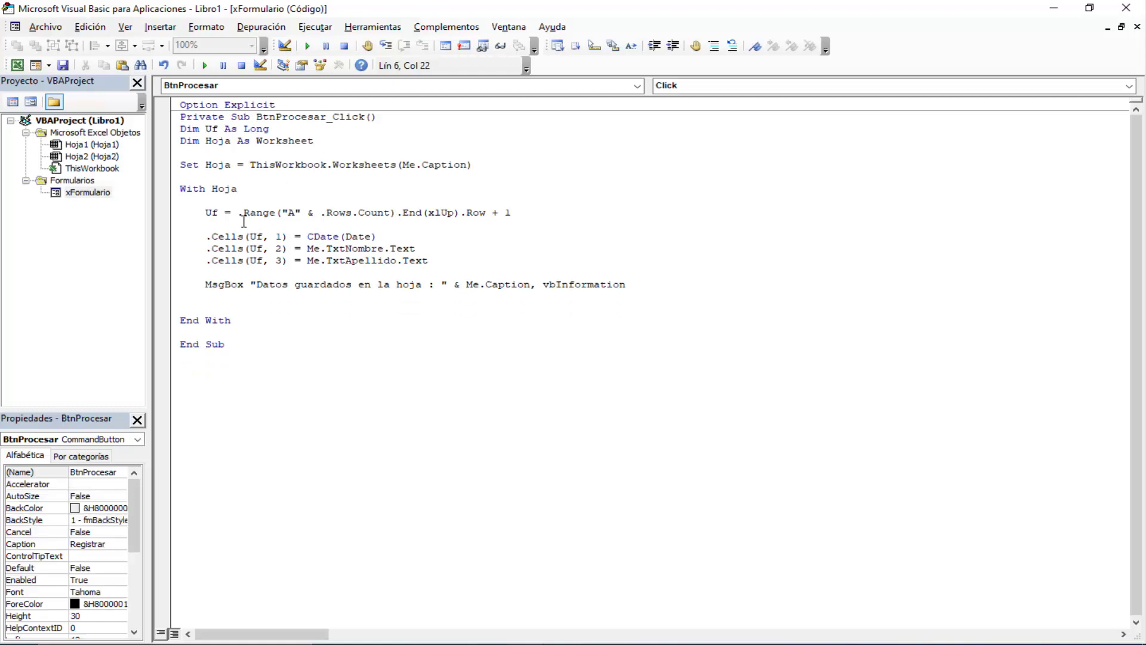
# Highlight Worksheet, Caption and Hoja in the code to point them out
pyautogui.doubleClick(283, 141)
pyautogui.click(226, 172)
pyautogui.doubleClick(444, 167)
pyautogui.click(442, 166)
pyautogui.click(360, 176)
pyautogui.doubleClick(226, 188)
pyautogui.click(574, 246)
# Save the workbook to Escritorio as the macro-enabled file 'Guardar en Hojas.xlsm'
pyautogui.click(63, 65)
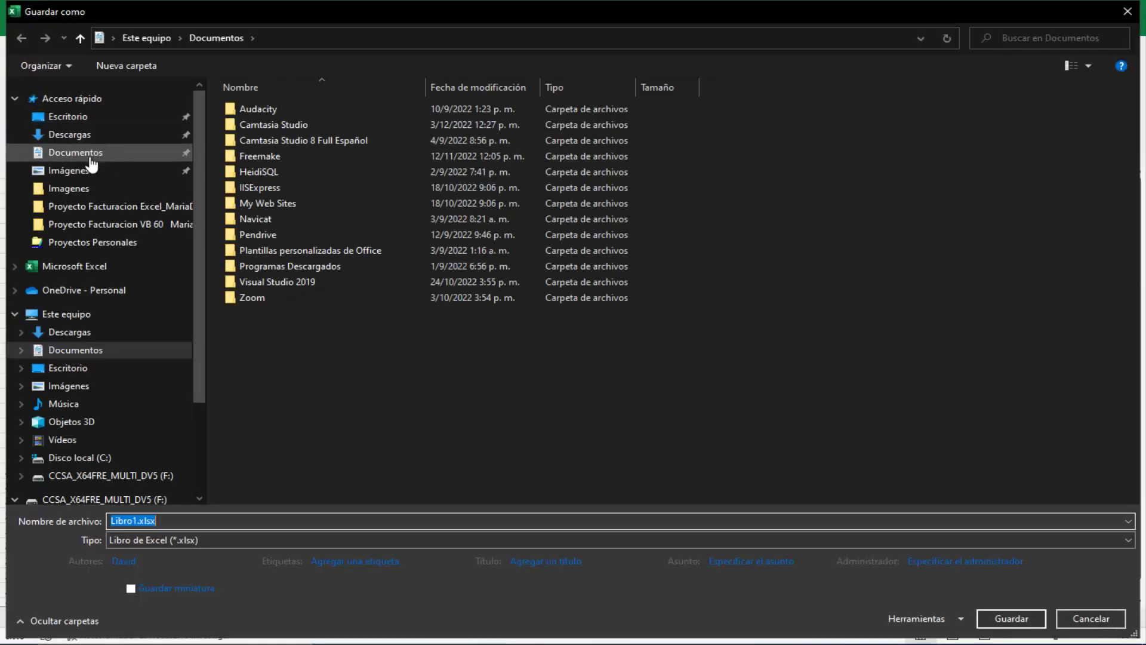
pyautogui.click(68, 116)
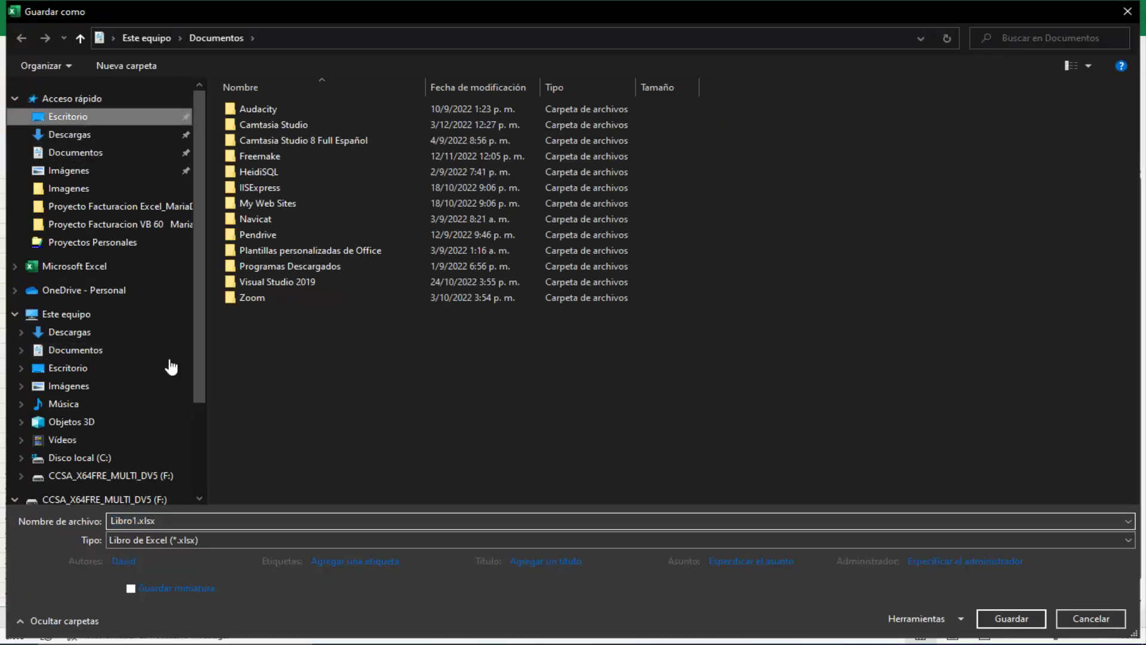
pyautogui.click(177, 521)
pyautogui.write('Guardar en Hojas')
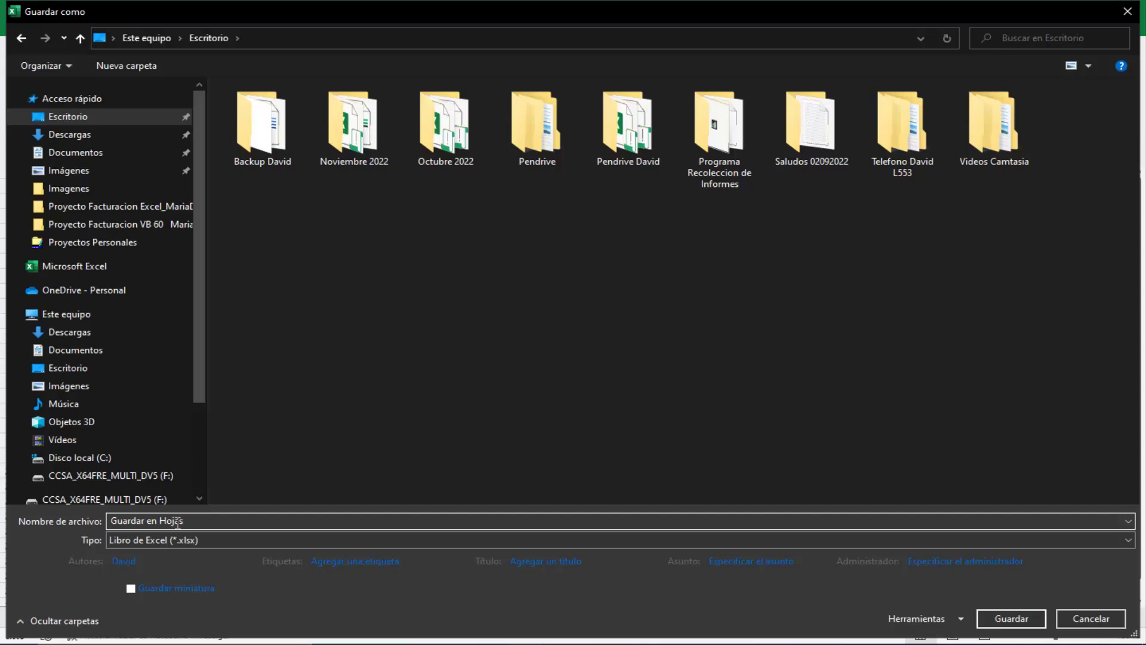
pyautogui.press('Tab')
pyautogui.hotkey('alt', 'Down')
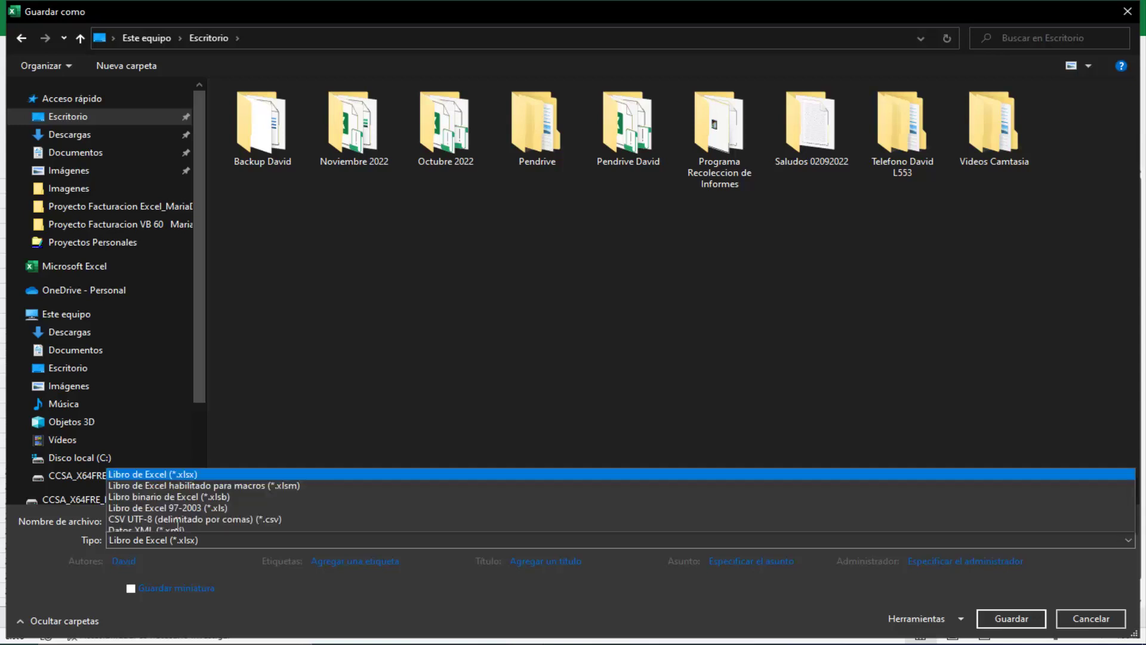
pyautogui.press('End')
pyautogui.press('Up')
pyautogui.press('Up')
pyautogui.press('Up')
pyautogui.press('Return')
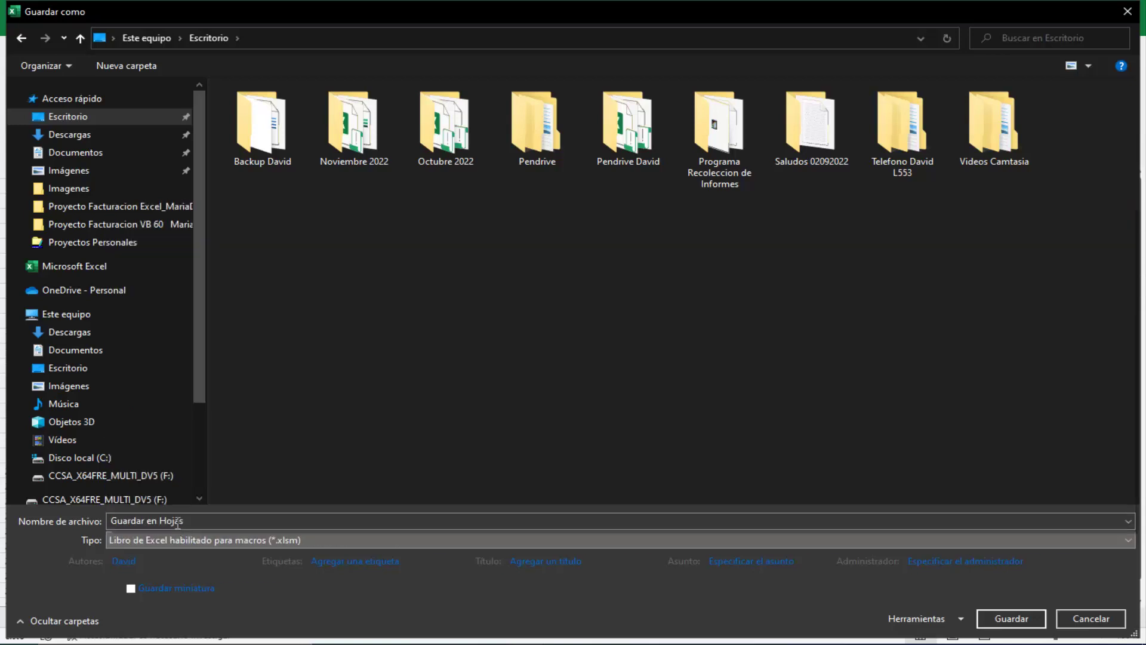
pyautogui.press('Return')
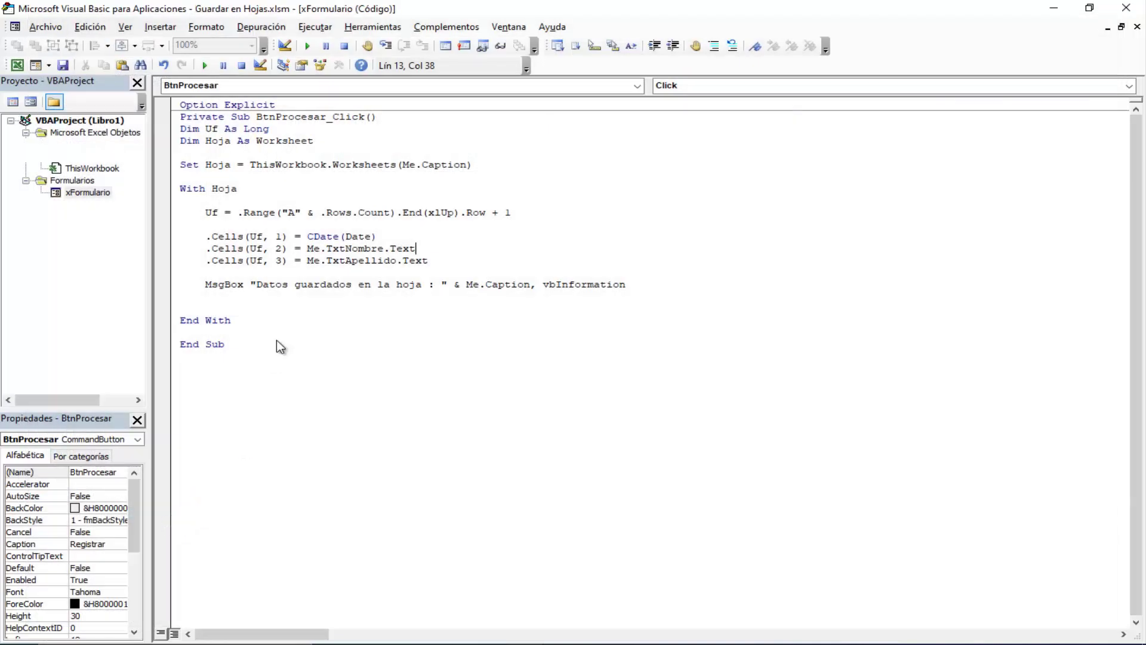
# Bring up the Excel workbook and open Hoja1's Formulario data-entry form
pyautogui.click(17, 65)
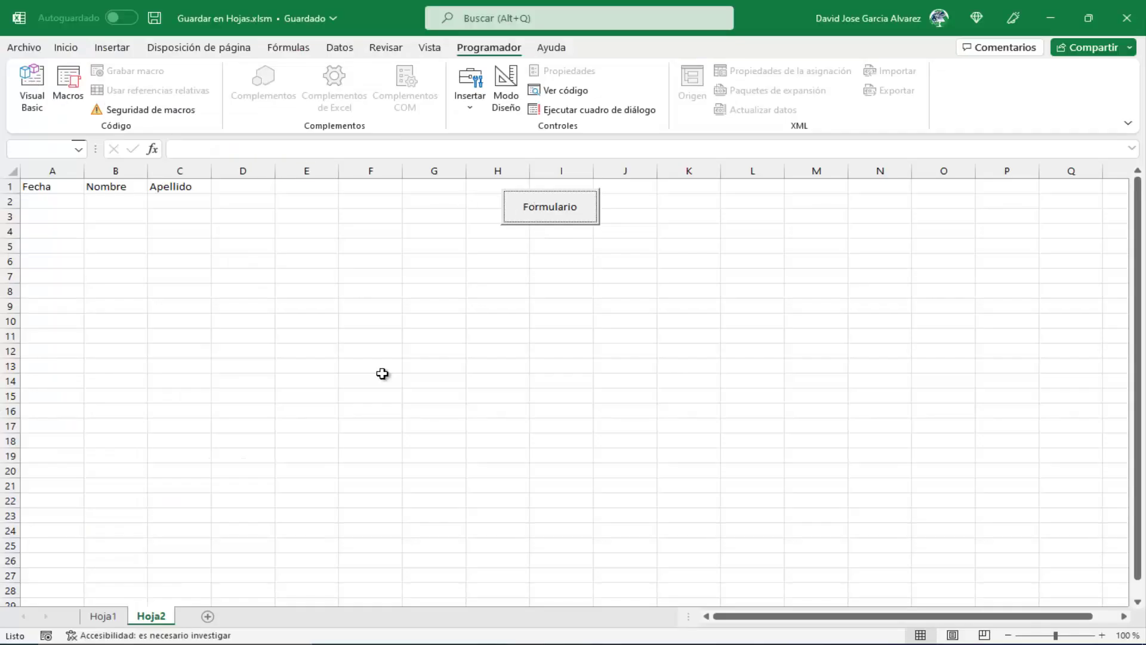
pyautogui.click(116, 616)
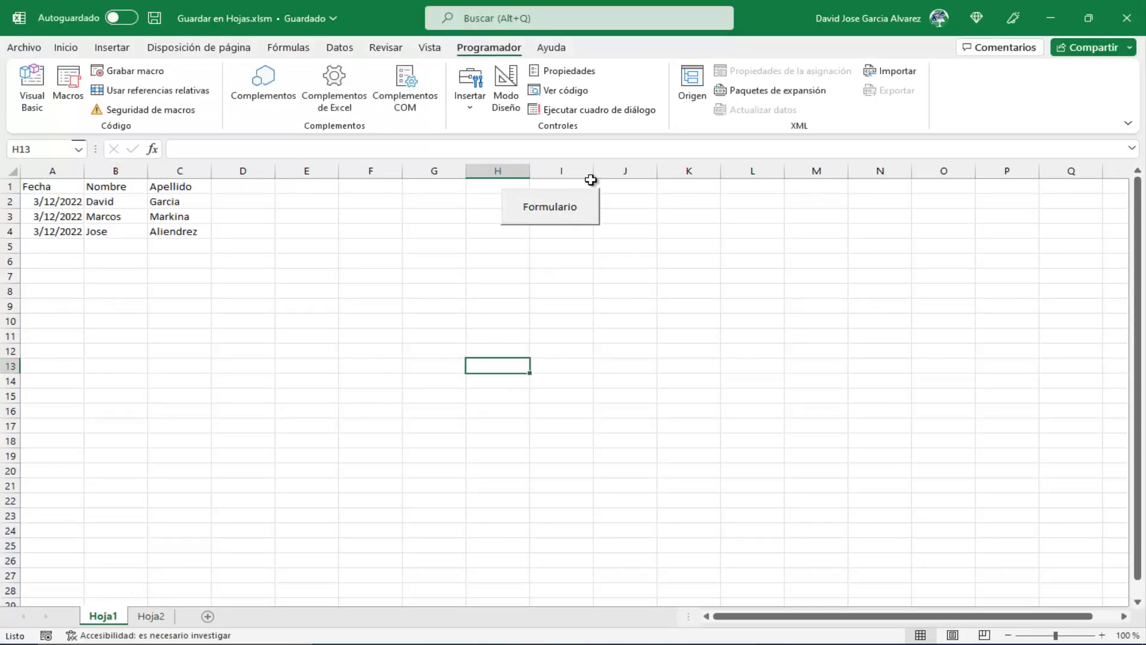
pyautogui.click(560, 213)
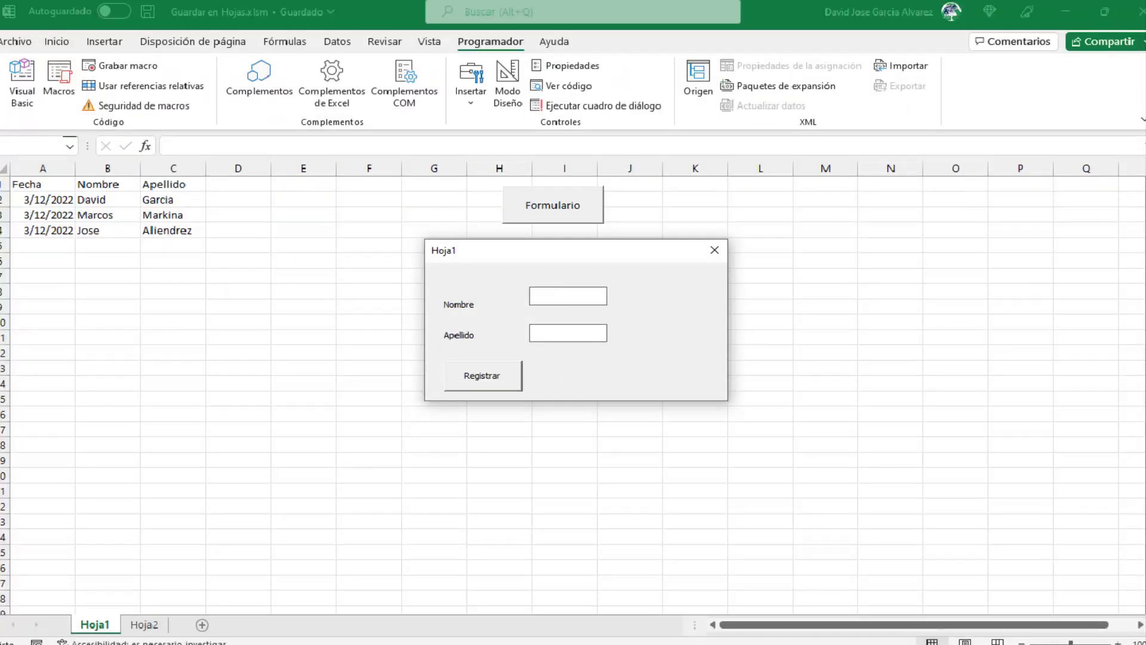
# Register a first name and surname into row 5, acknowledge the confirmation, and close the form
pyautogui.click(588, 300)
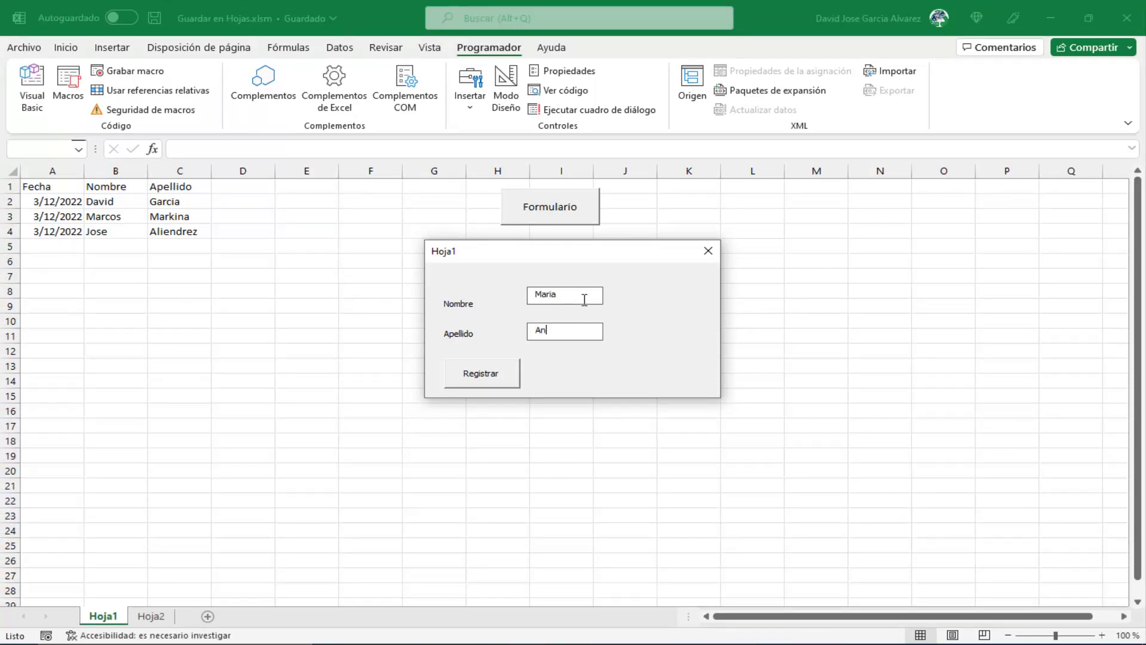
pyautogui.press('Tab')
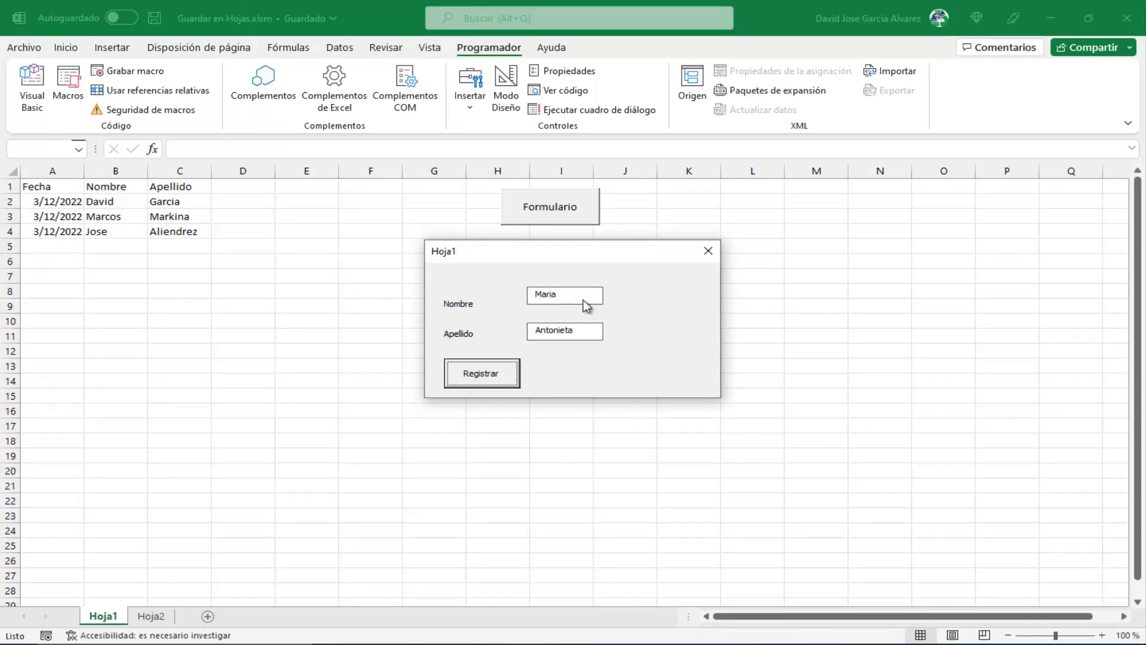
pyautogui.press('Return')
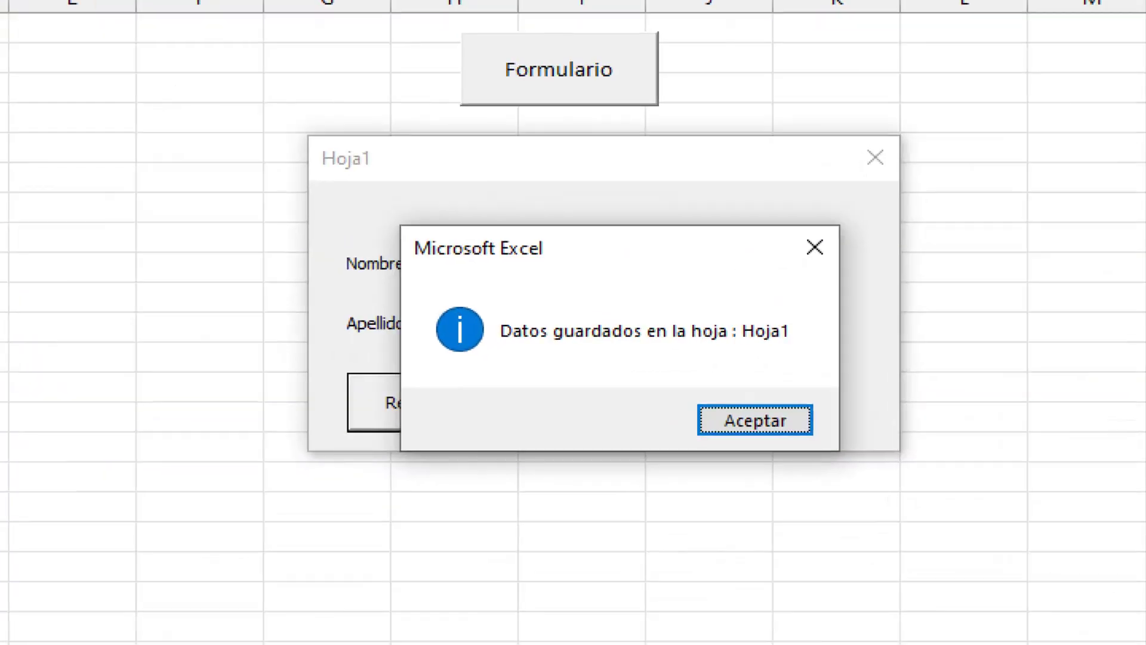
pyautogui.click(651, 383)
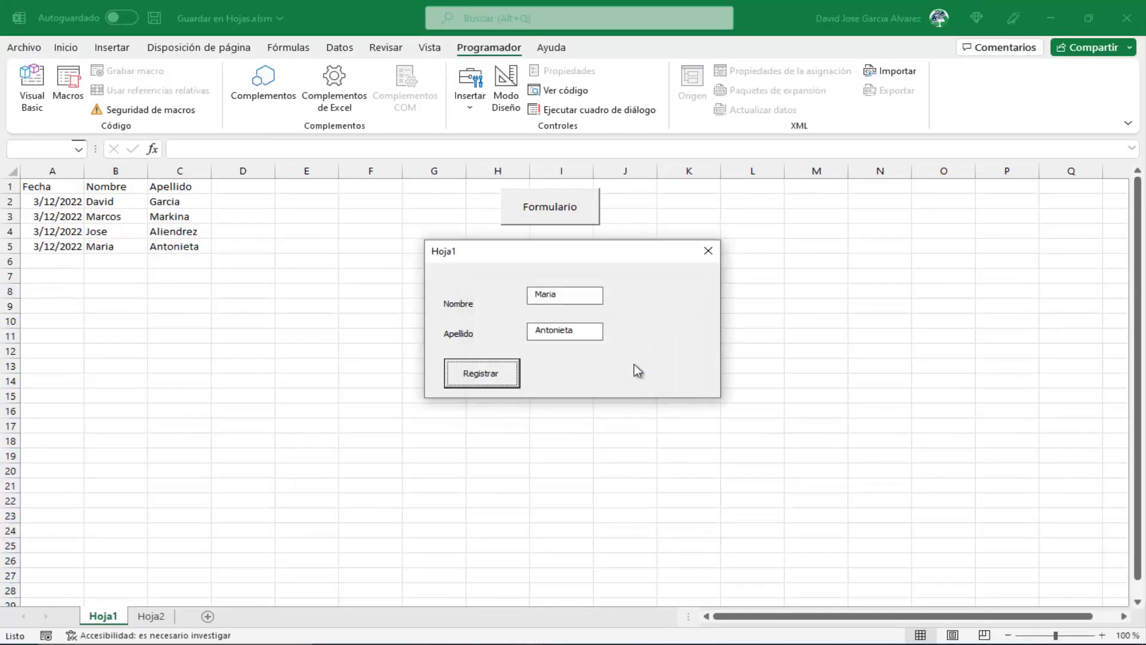
pyautogui.click(707, 250)
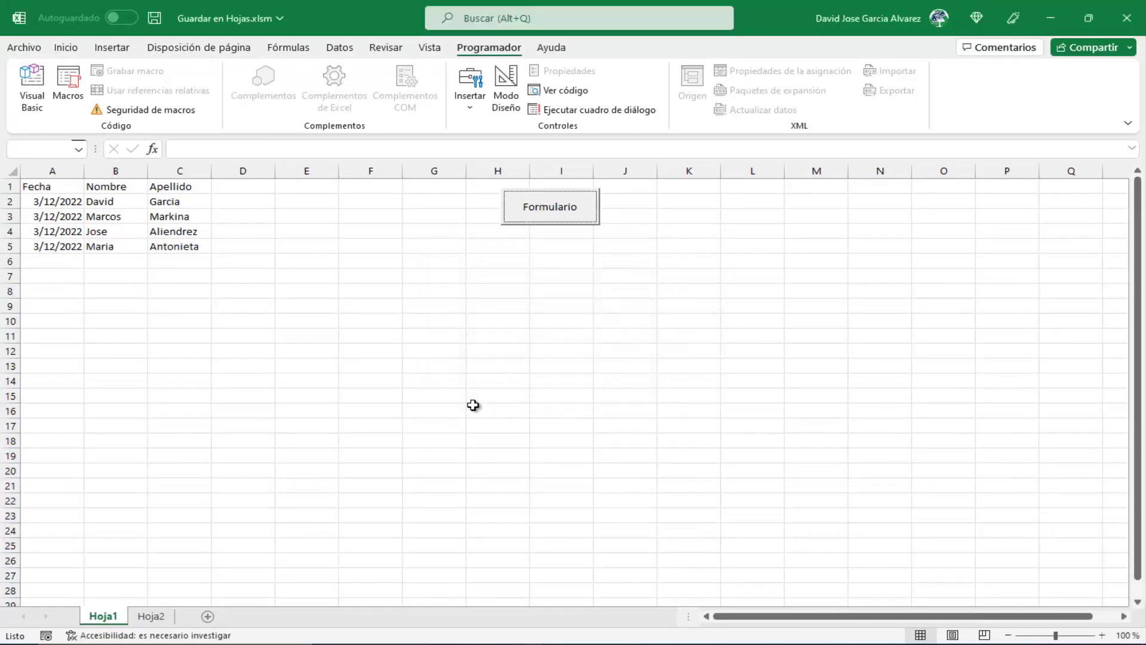
# On Hoja2, open the Formulario form and register a first name and surname
pyautogui.click(166, 617)
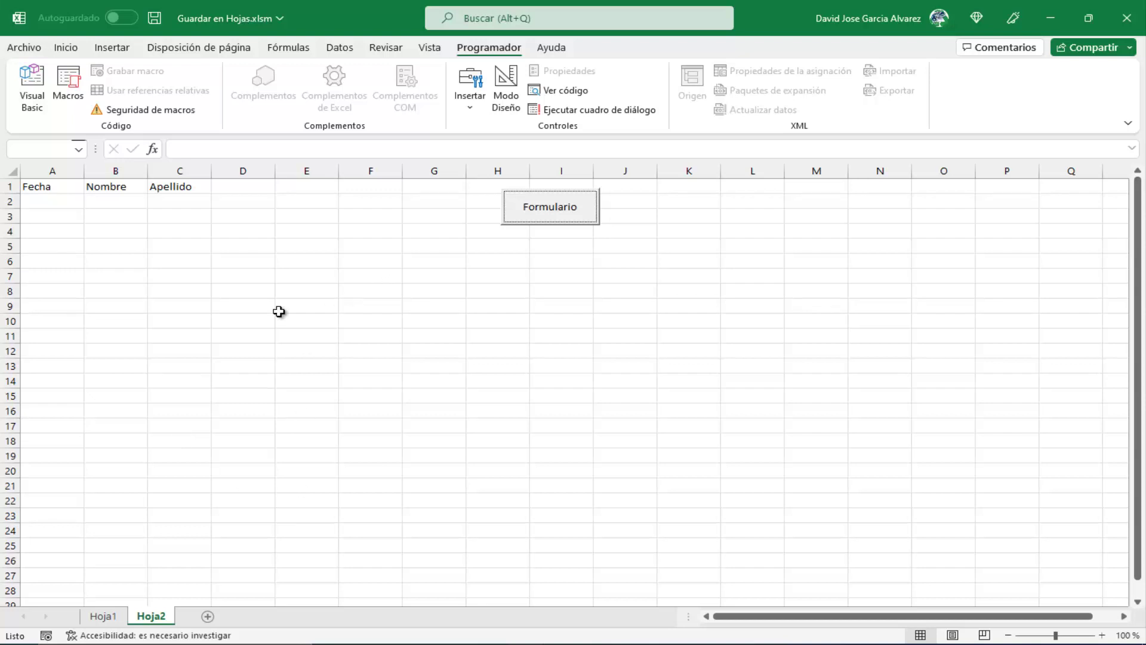
pyautogui.click(553, 207)
pyautogui.write('Aguilar')
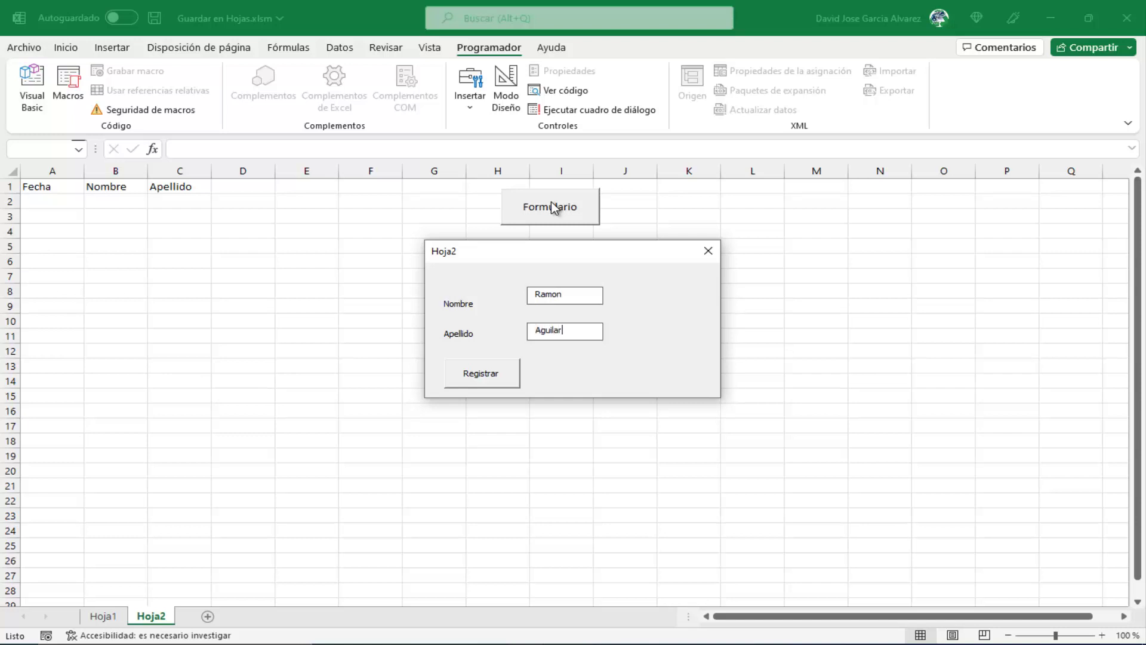
pyautogui.press('Tab')
pyautogui.press('Return')
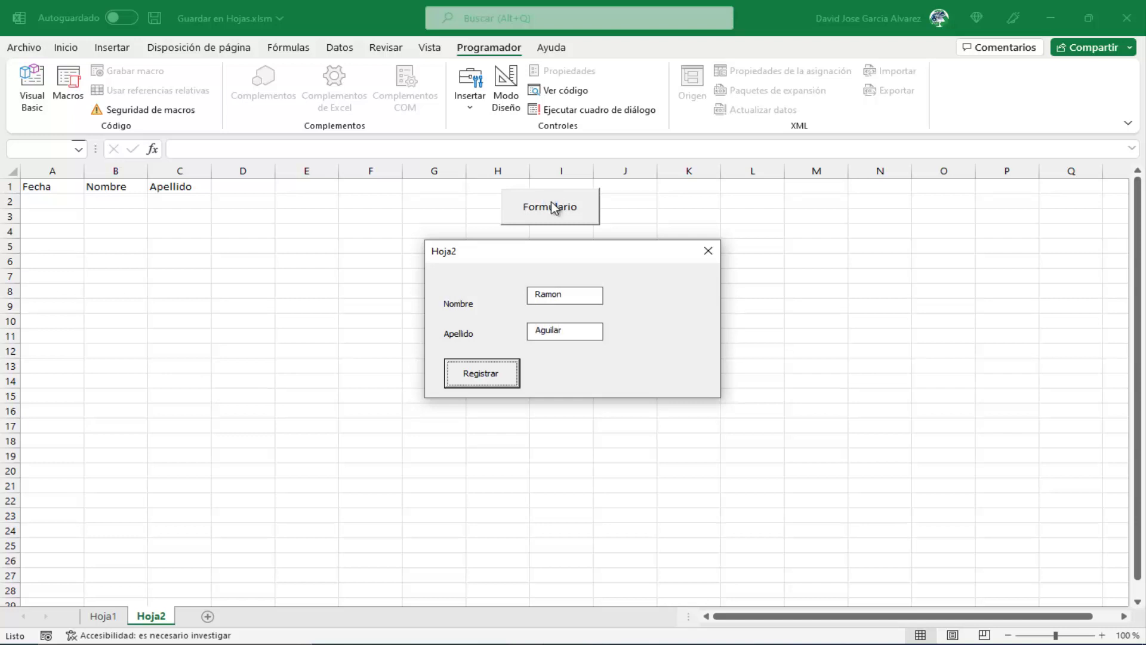
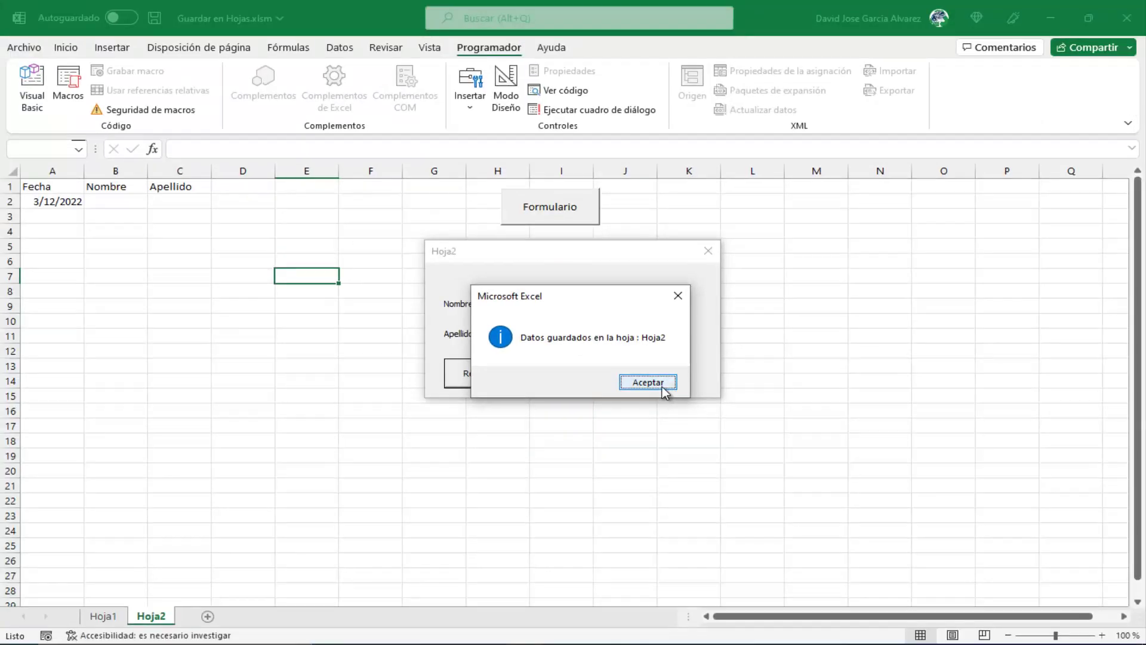
# Enter a new first name and surname in the form, save it as Hoja2 row 3, and close the form
pyautogui.click(660, 385)
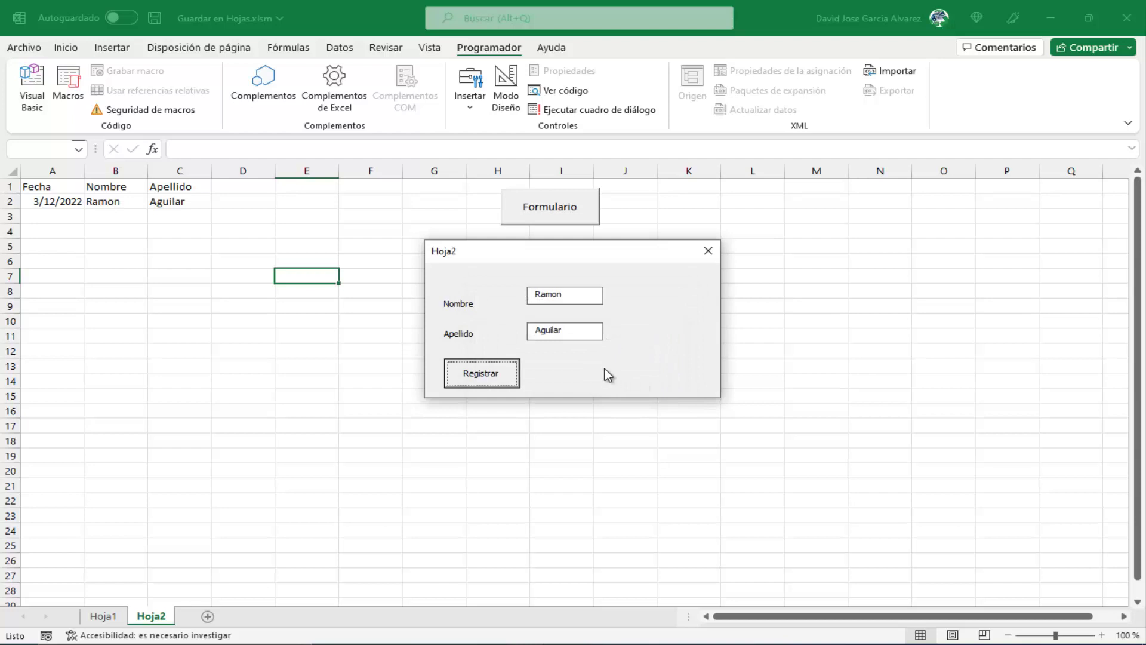
pyautogui.click(529, 297)
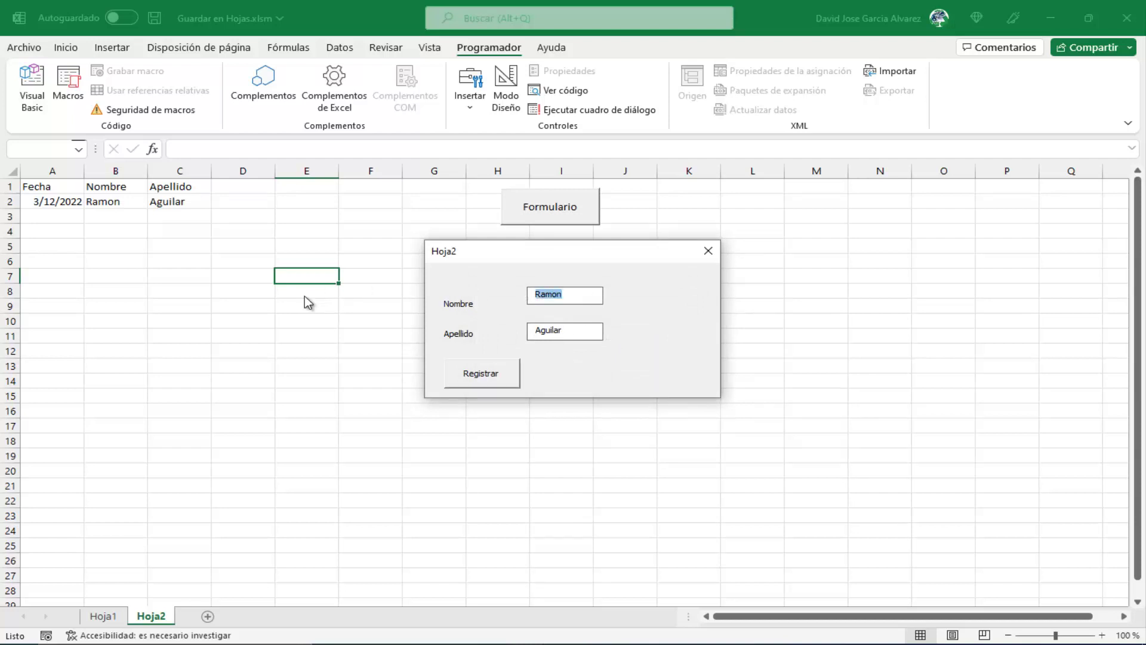
pyautogui.write('Jose')
pyautogui.press('Tab')
pyautogui.write('Al')
pyautogui.press('Tab')
pyautogui.press('Return')
pyautogui.press('Return')
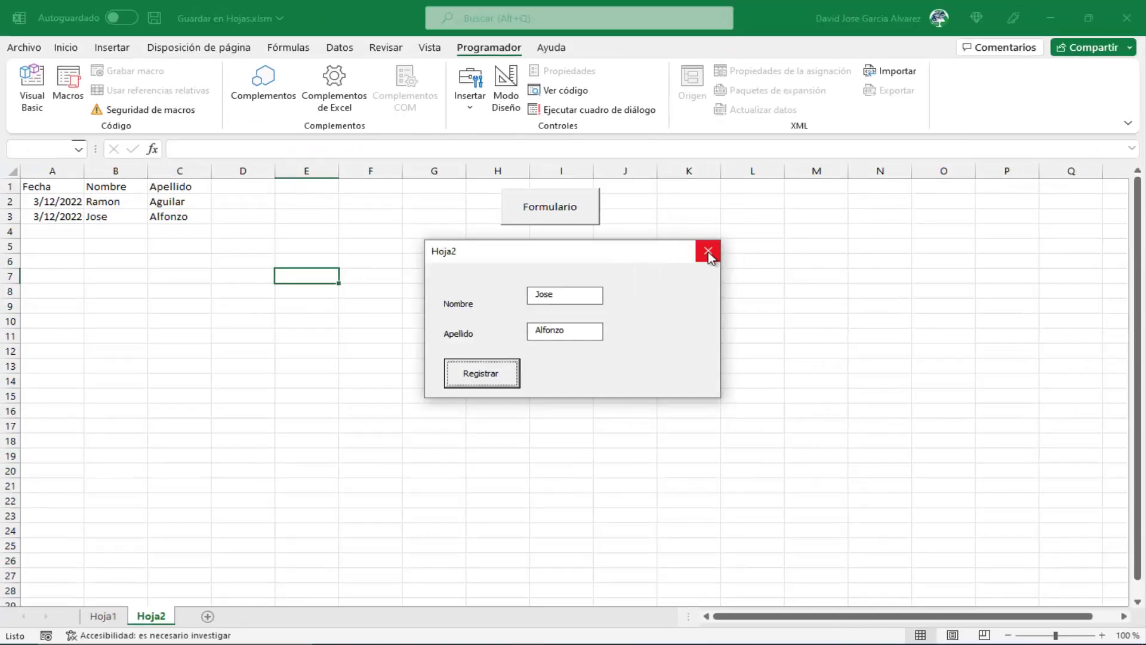
pyautogui.click(708, 252)
# Copy the Hoja2 sheet to the end of the workbook
pyautogui.rightClick(154, 621)
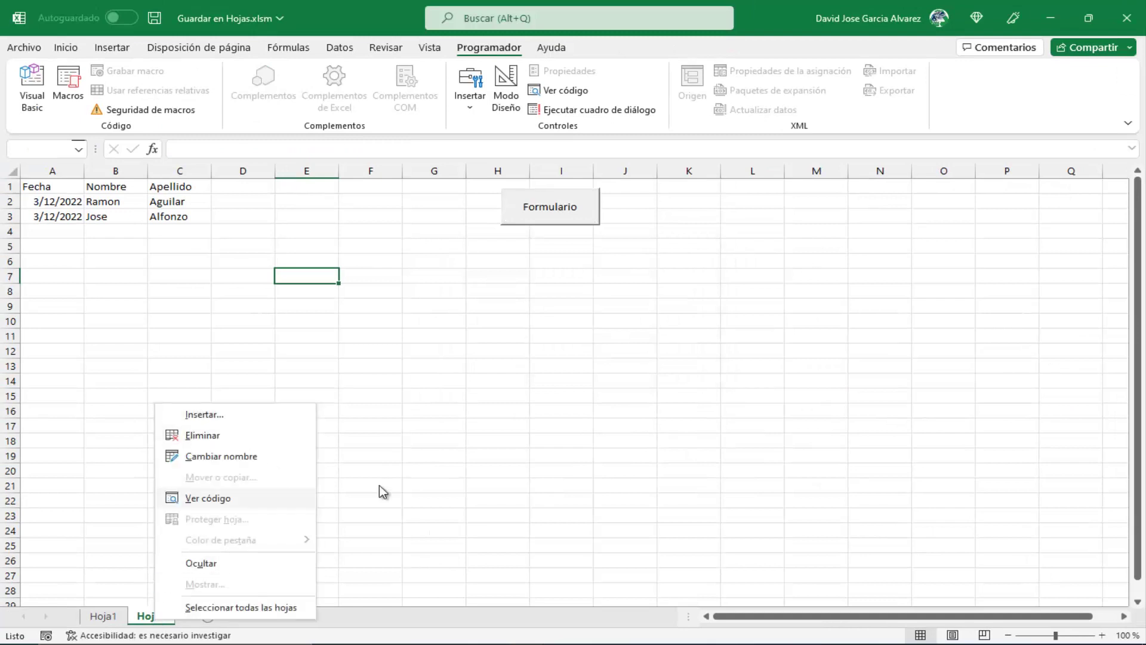
pyautogui.click(268, 449)
pyautogui.rightClick(158, 616)
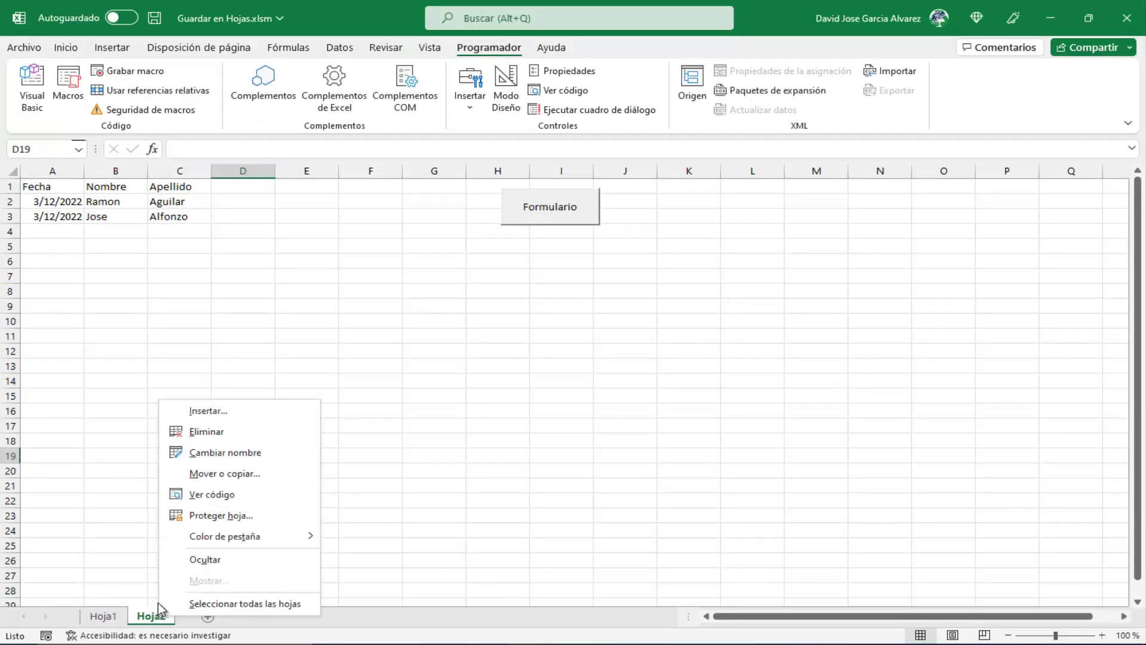
pyautogui.click(225, 473)
pyautogui.click(179, 483)
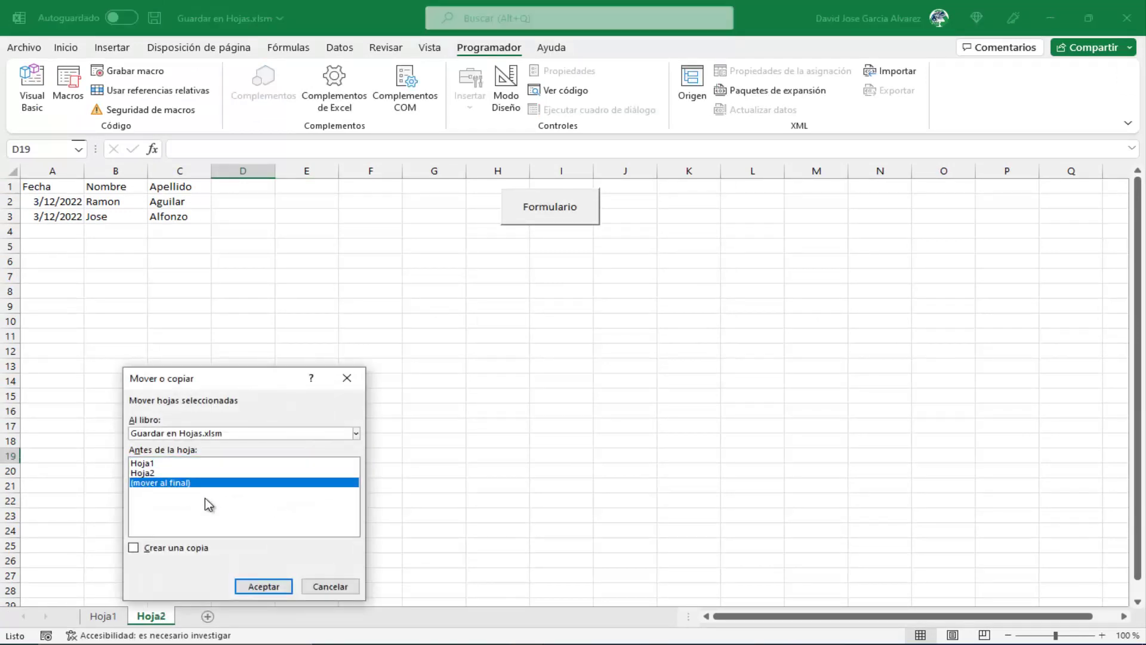
pyautogui.click(184, 550)
pyautogui.click(263, 585)
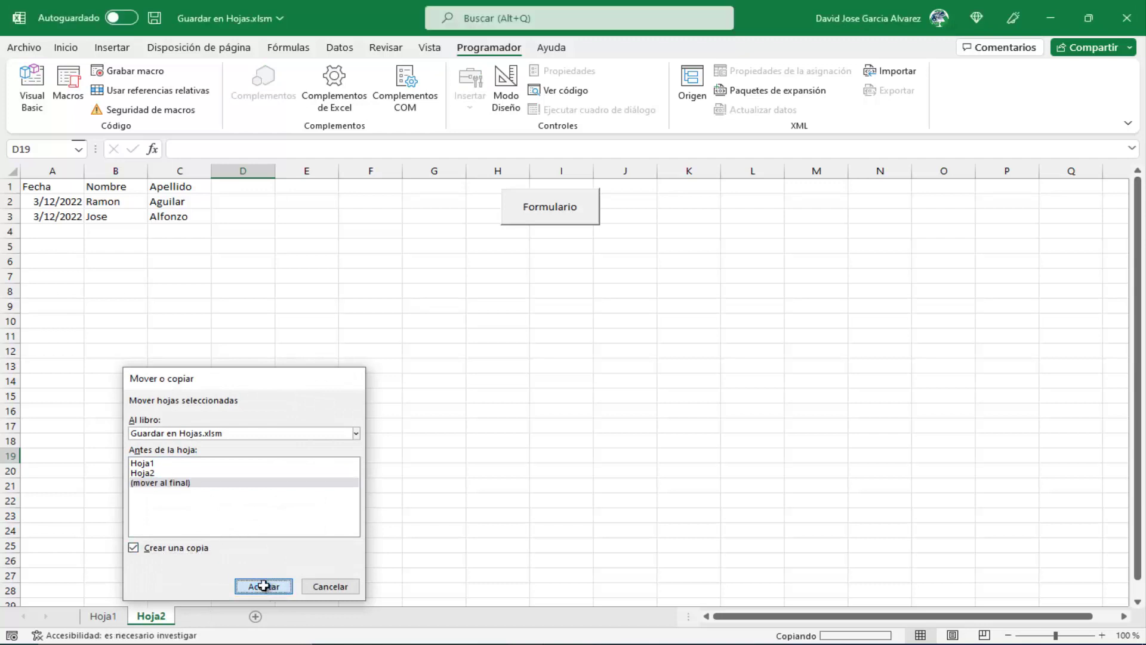
# Rename the copied sheet to Hoja3 and turn on design mode
pyautogui.doubleClick(217, 615)
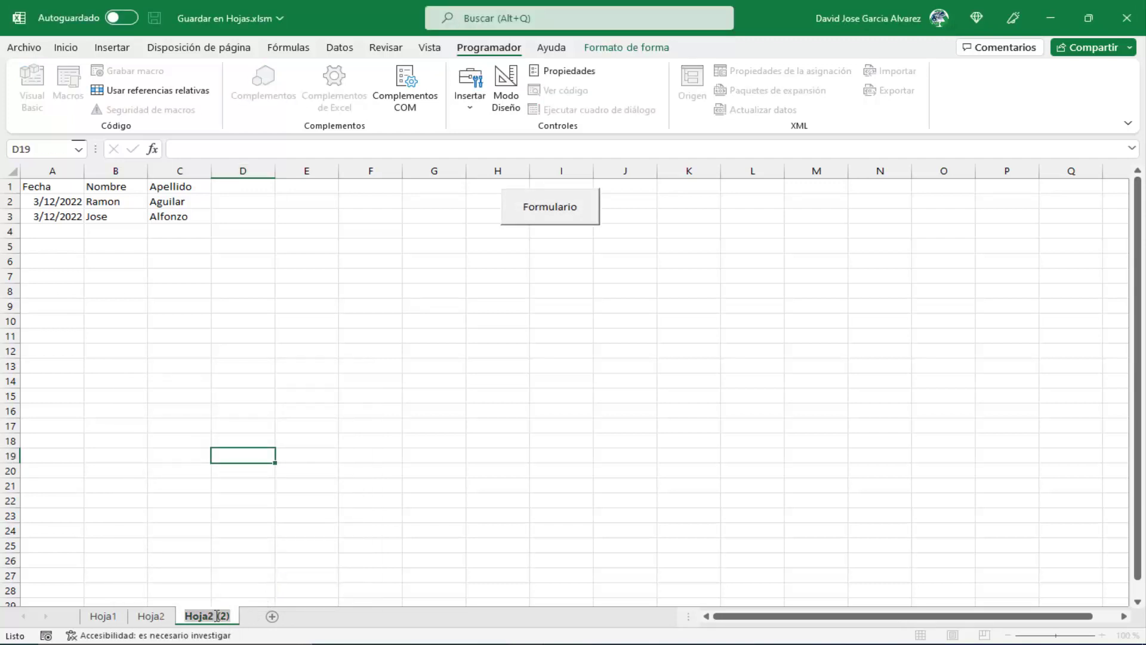
pyautogui.write('Hoja3')
pyautogui.press('Return')
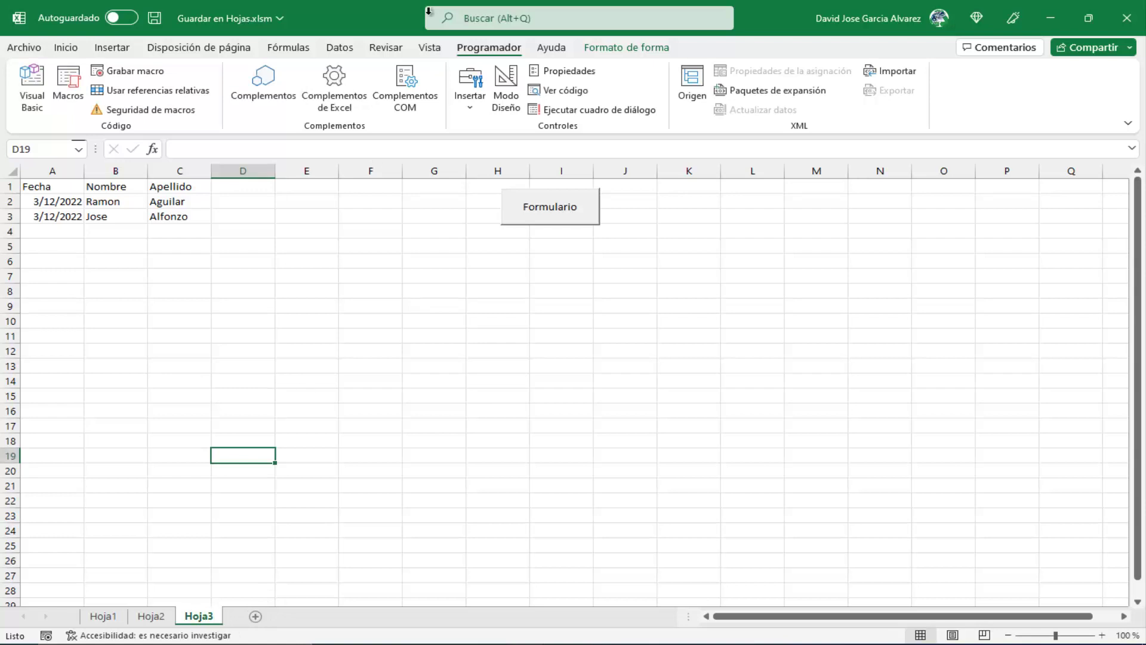
pyautogui.click(506, 89)
pyautogui.click(562, 208)
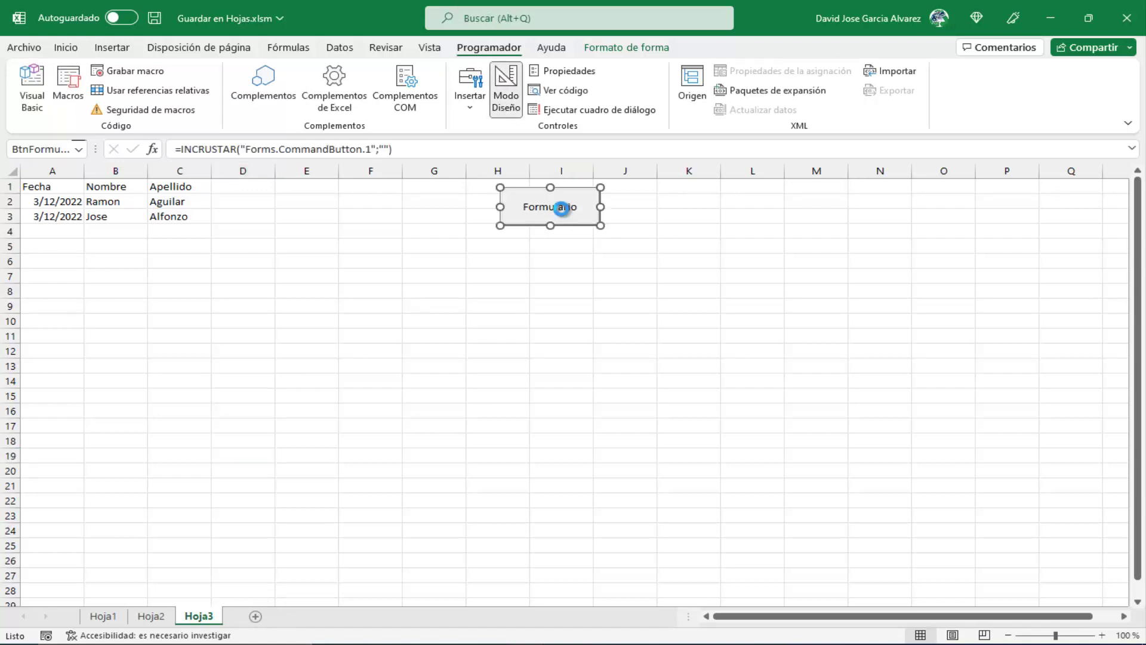
pyautogui.doubleClick(562, 208)
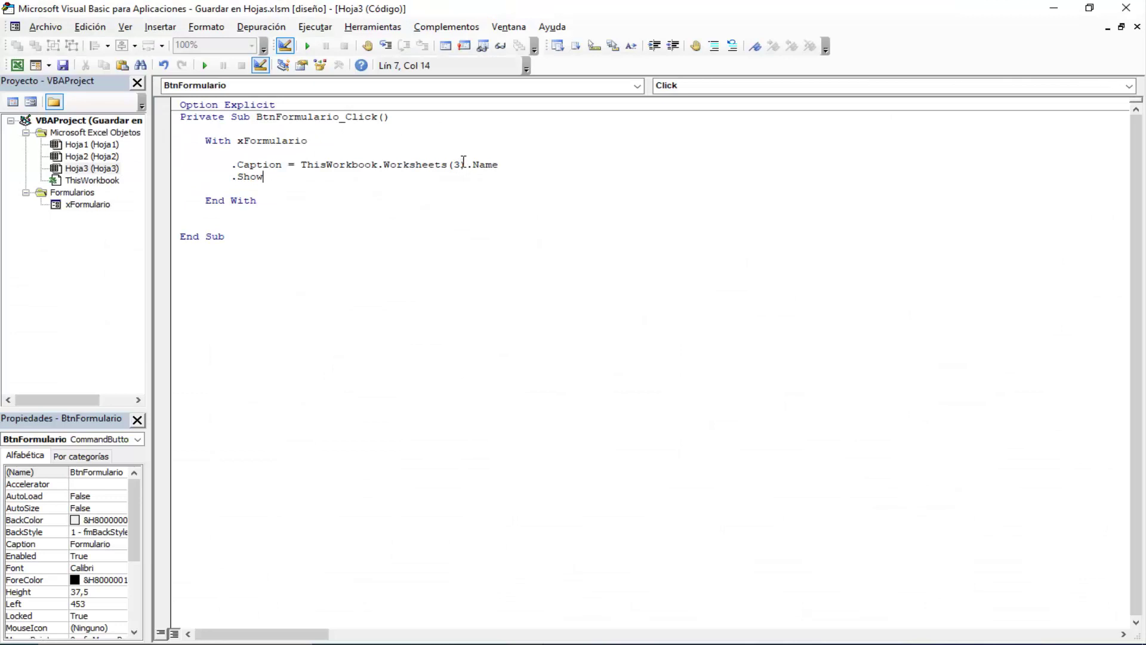
pyautogui.click(463, 140)
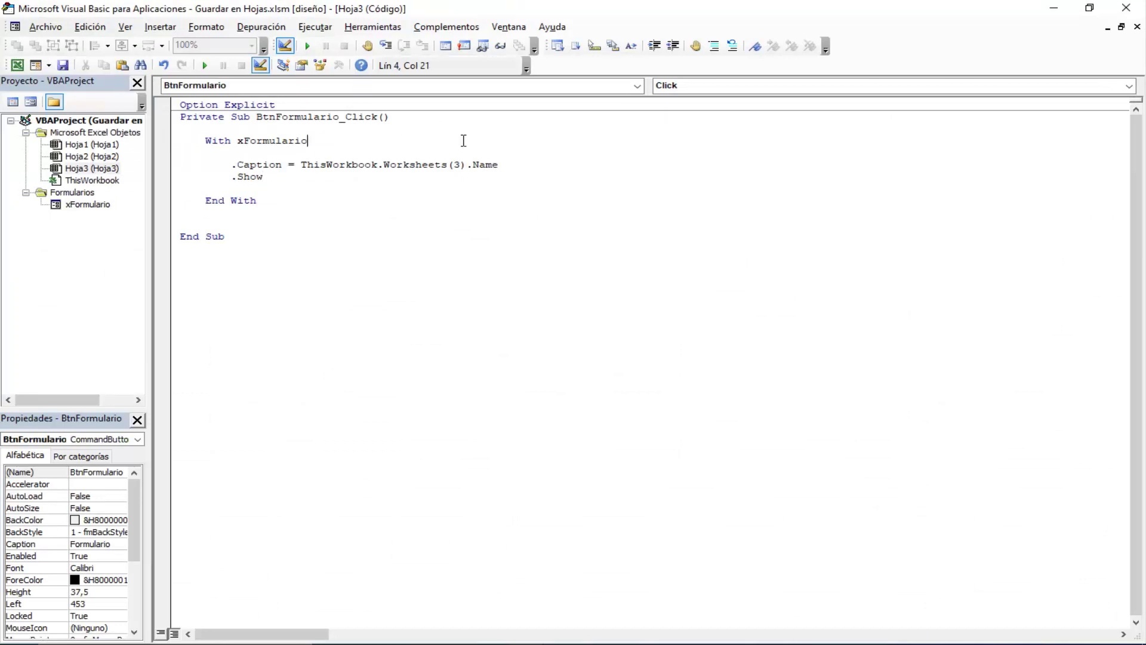
pyautogui.click(18, 65)
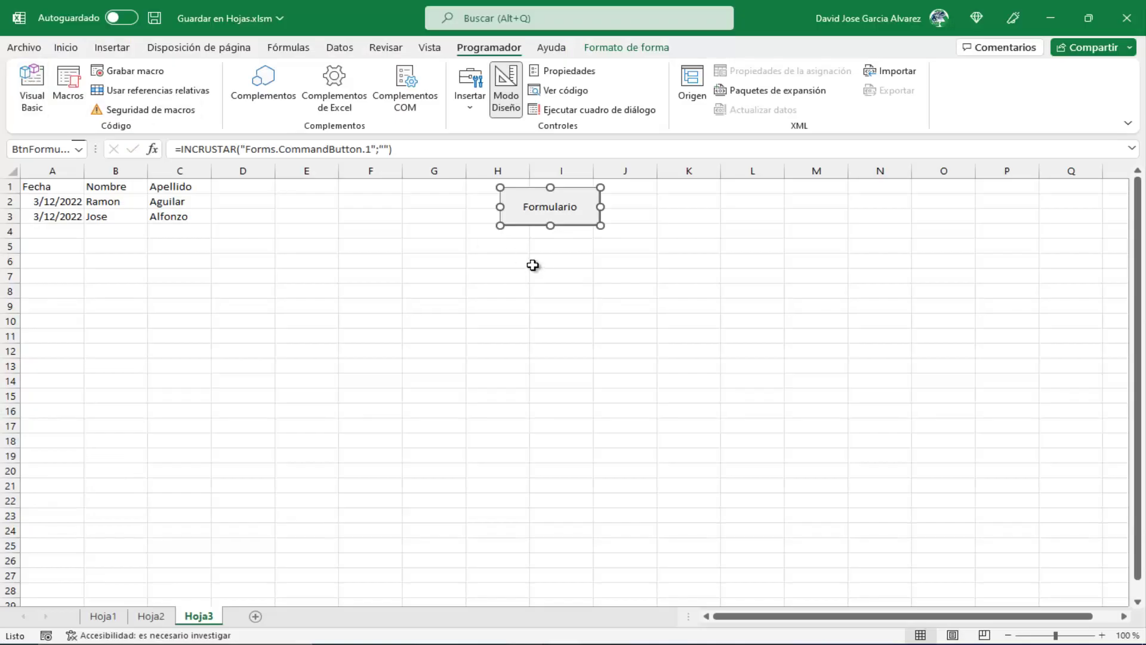
pyautogui.click(511, 108)
# Clear the copied records in A2:C3 on Hoja3
pyautogui.click(548, 208)
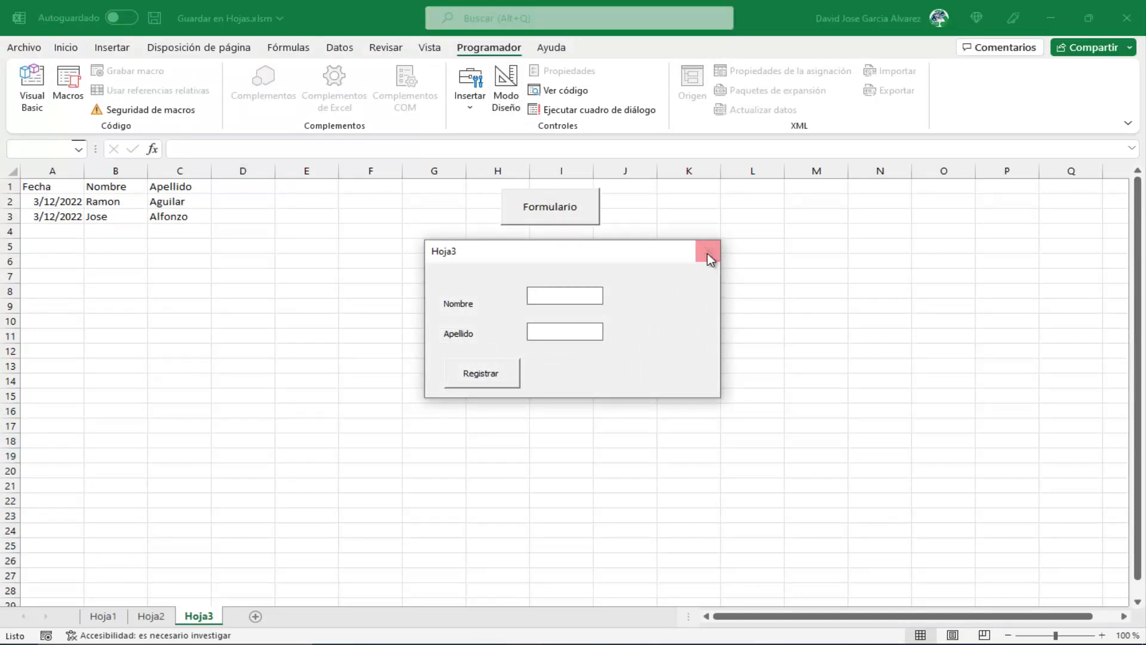
pyautogui.click(708, 251)
pyautogui.moveTo(49, 206); pyautogui.dragTo(154, 218)
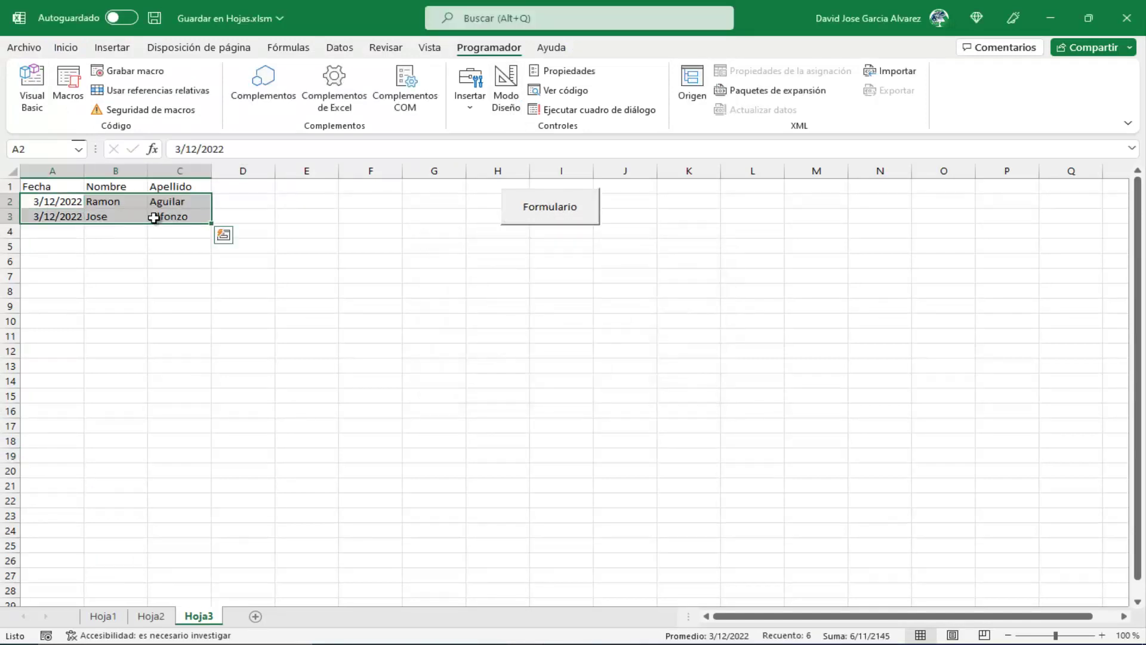
pyautogui.press('Delete')
pyautogui.click(307, 261)
# Enter a first name and surname in the form to save Hoja3's row 2 record, then close the form
pyautogui.click(557, 211)
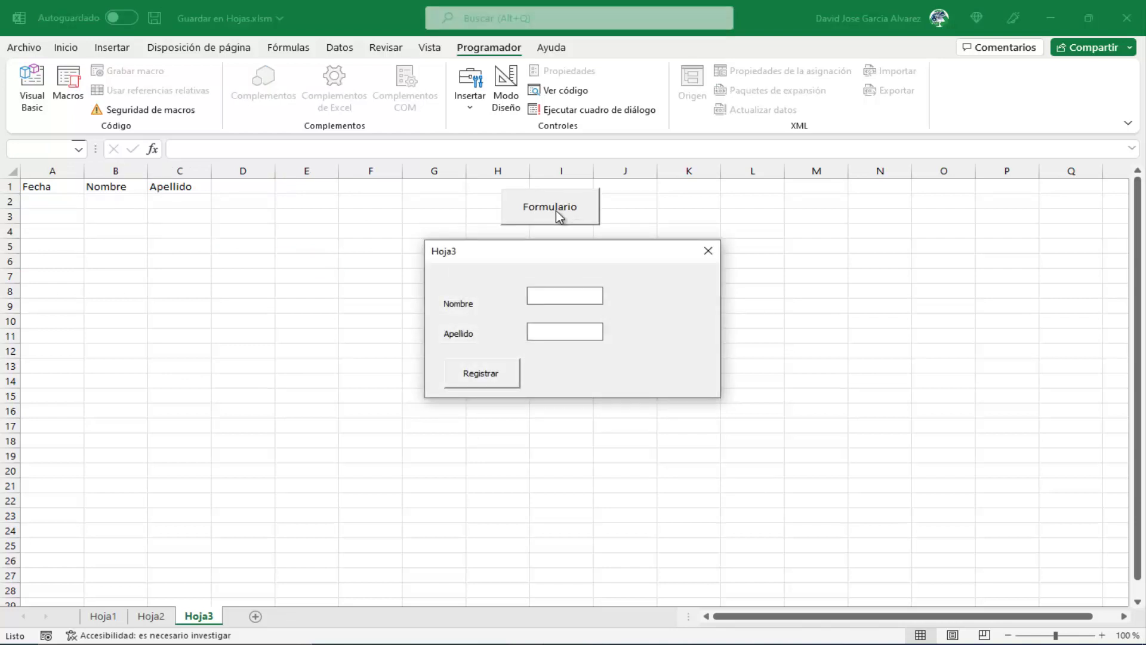
pyautogui.write('Federico')
pyautogui.press('Tab')
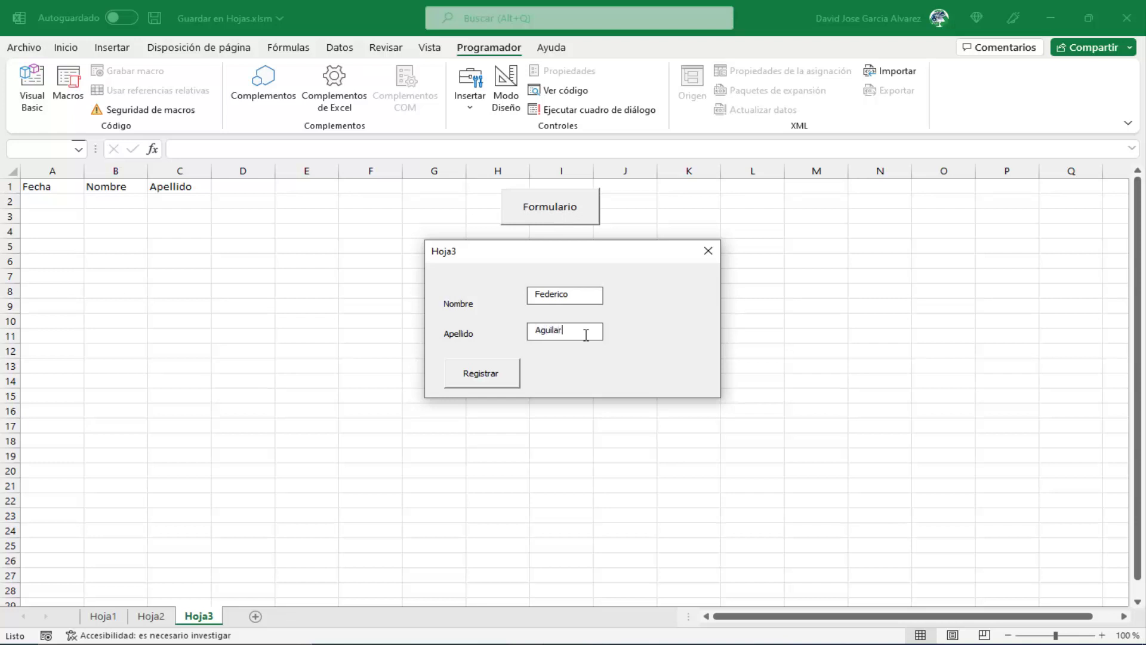
pyautogui.press('Tab')
pyautogui.press('Return')
pyautogui.press('Return')
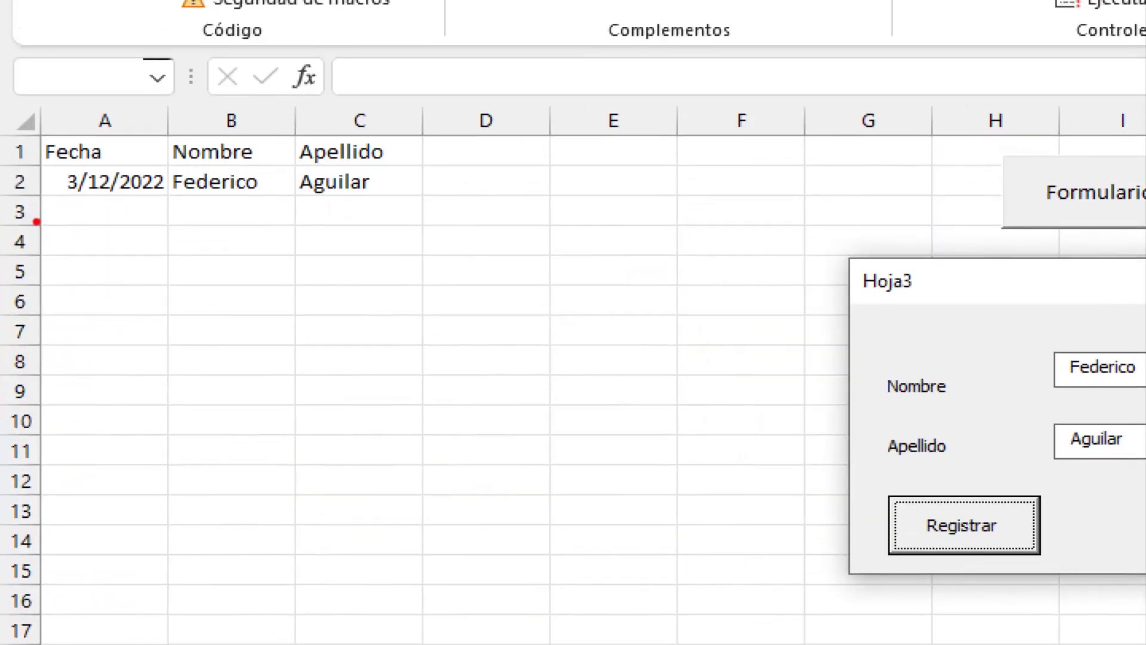
pyautogui.moveTo(289, 292); pyautogui.dragTo(340, 407)
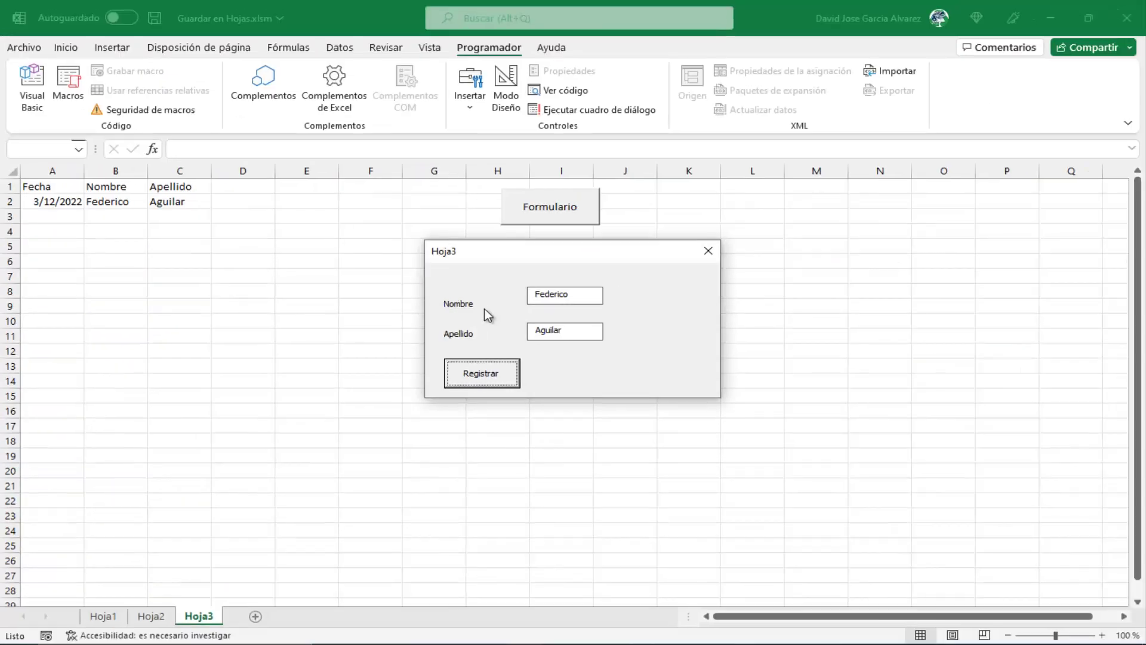
pyautogui.click(697, 250)
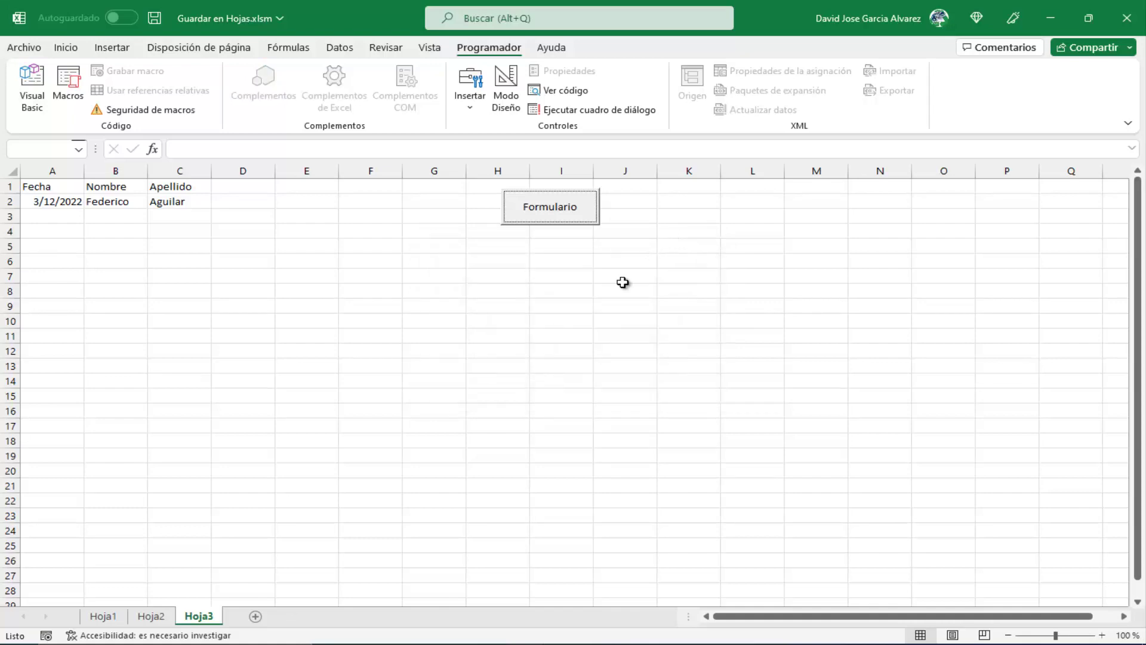
# Review the Registrar button's saving code in the VBA editor, then return to Excel
pyautogui.click(33, 93)
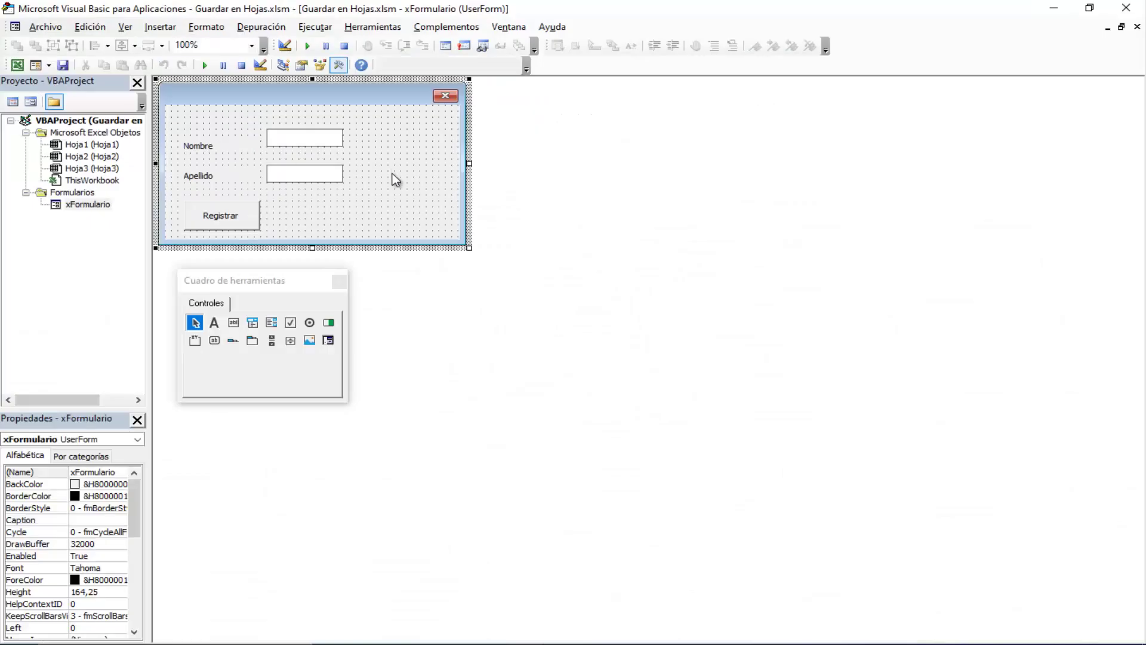
pyautogui.doubleClick(227, 218)
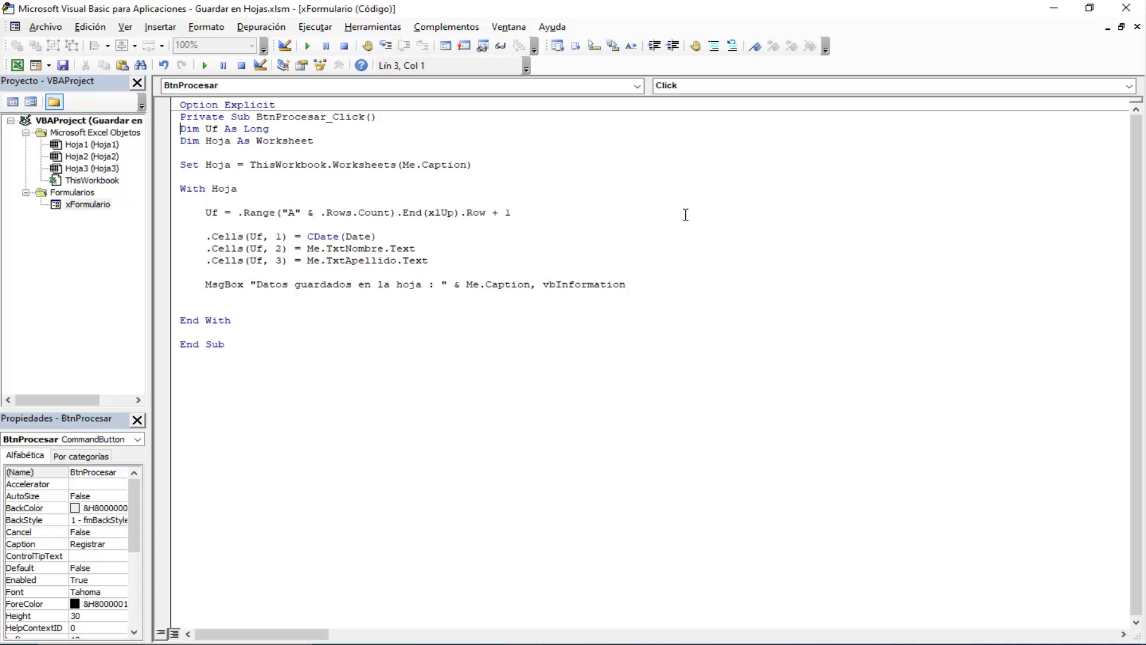
pyautogui.click(1052, 12)
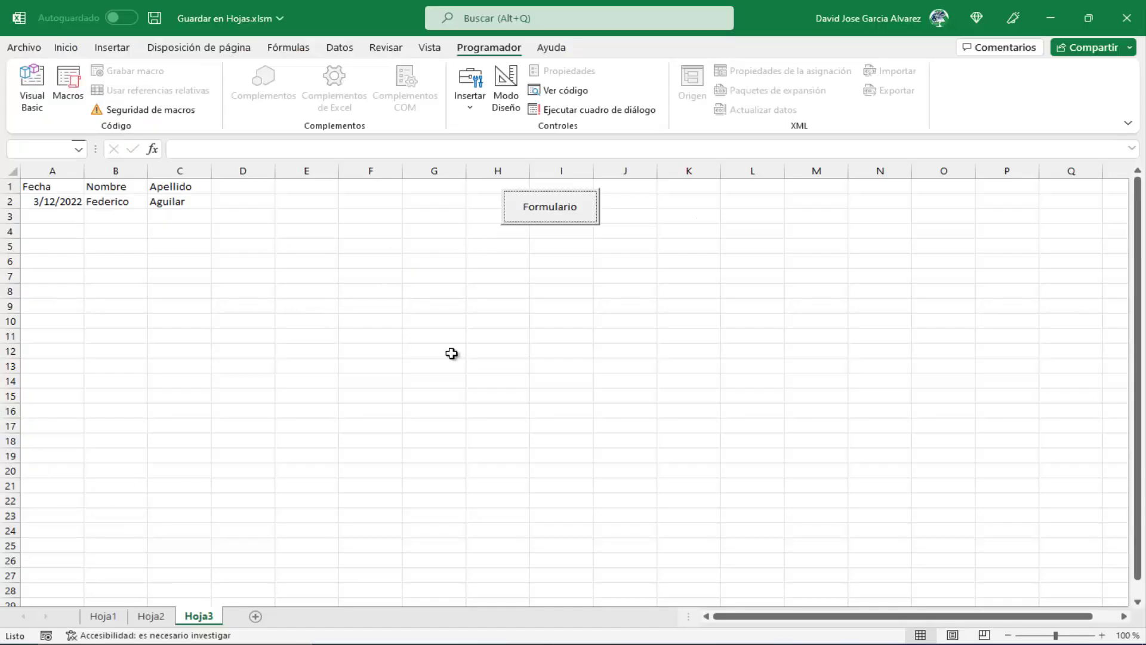
# Test the Formulario button's form on Hoja3, then reopen the button's code in design mode
pyautogui.click(571, 213)
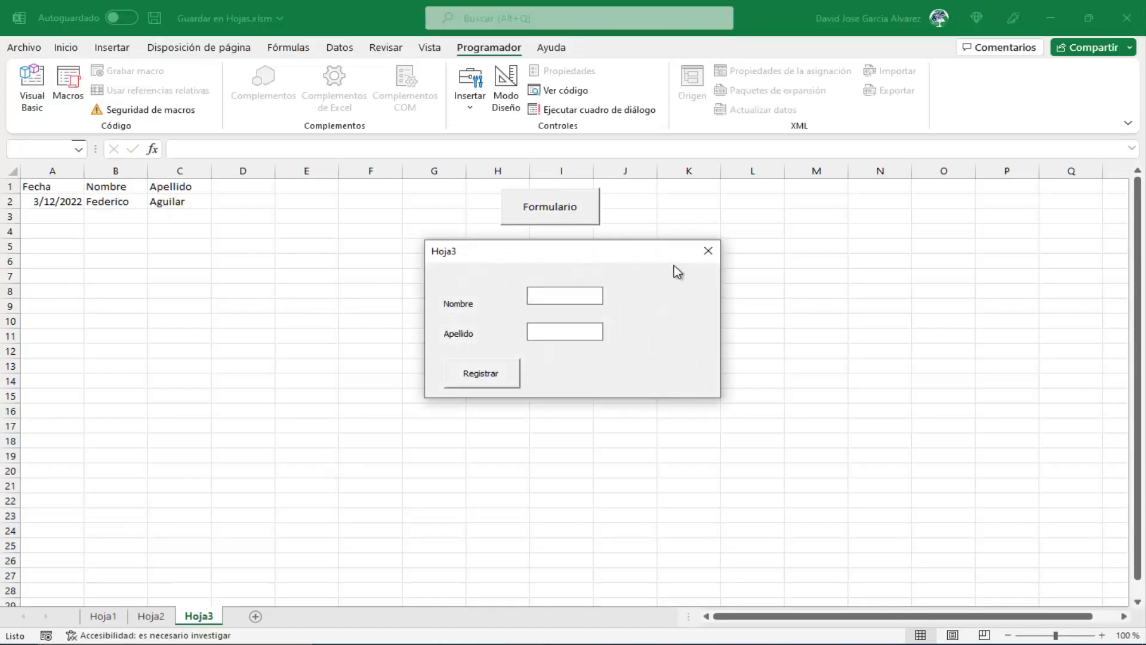
pyautogui.click(706, 251)
pyautogui.click(512, 109)
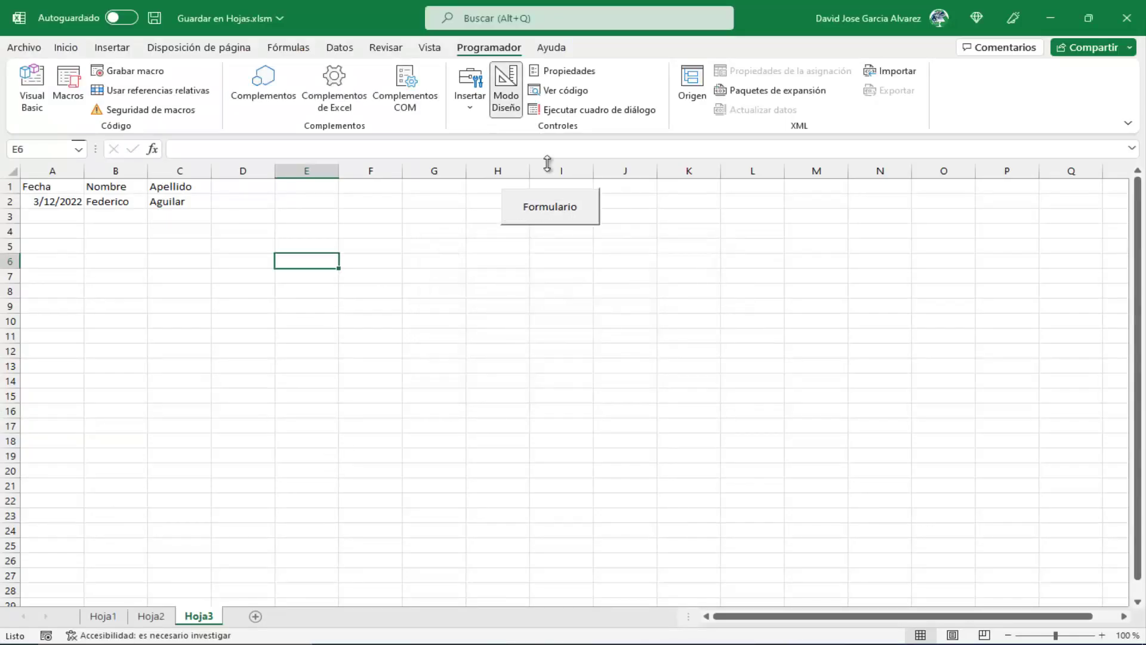
pyautogui.doubleClick(550, 207)
# Delete the empty line above End With in the xFormulario Registrar code
pyautogui.click(397, 165)
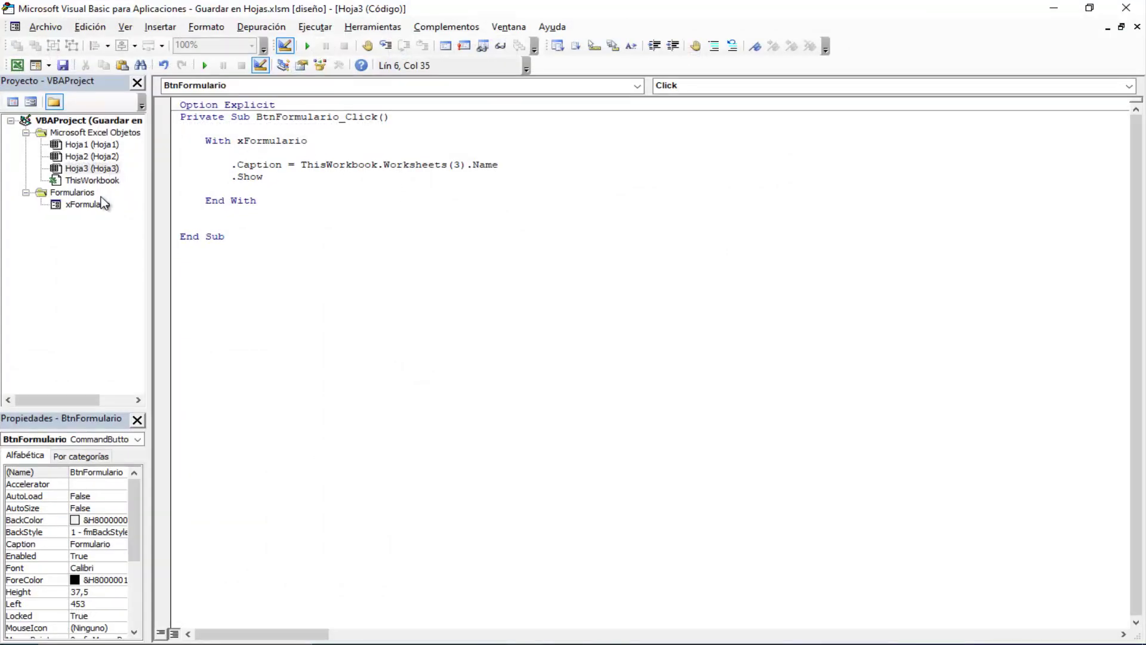
pyautogui.doubleClick(87, 205)
pyautogui.doubleClick(231, 218)
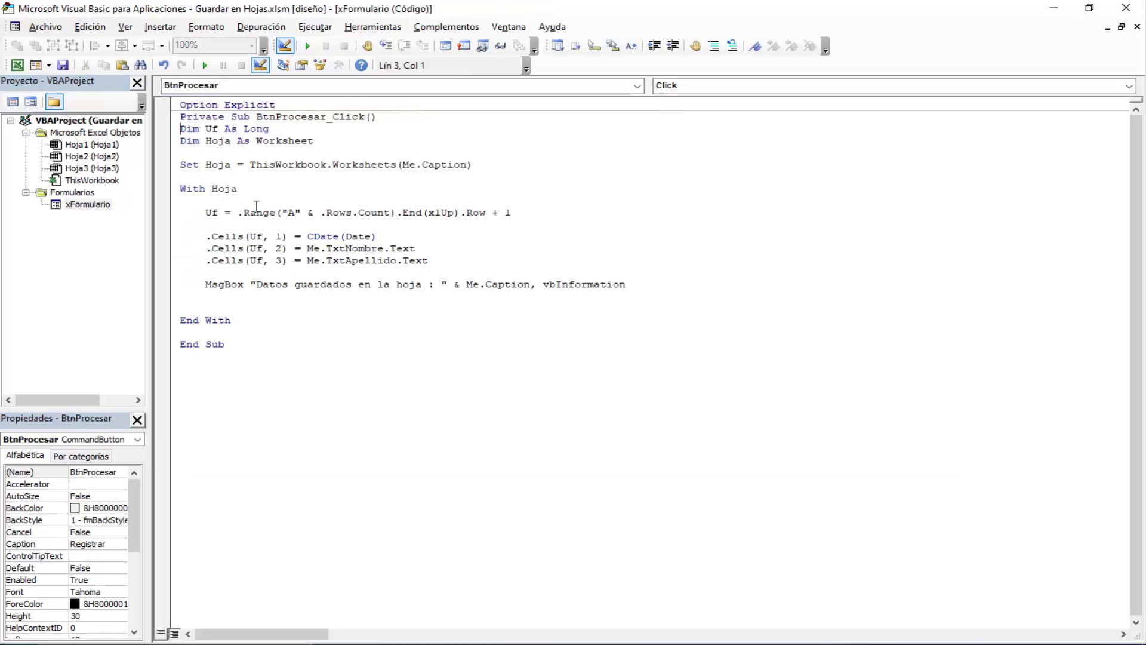
pyautogui.click(239, 296)
pyautogui.press('BackSpace')
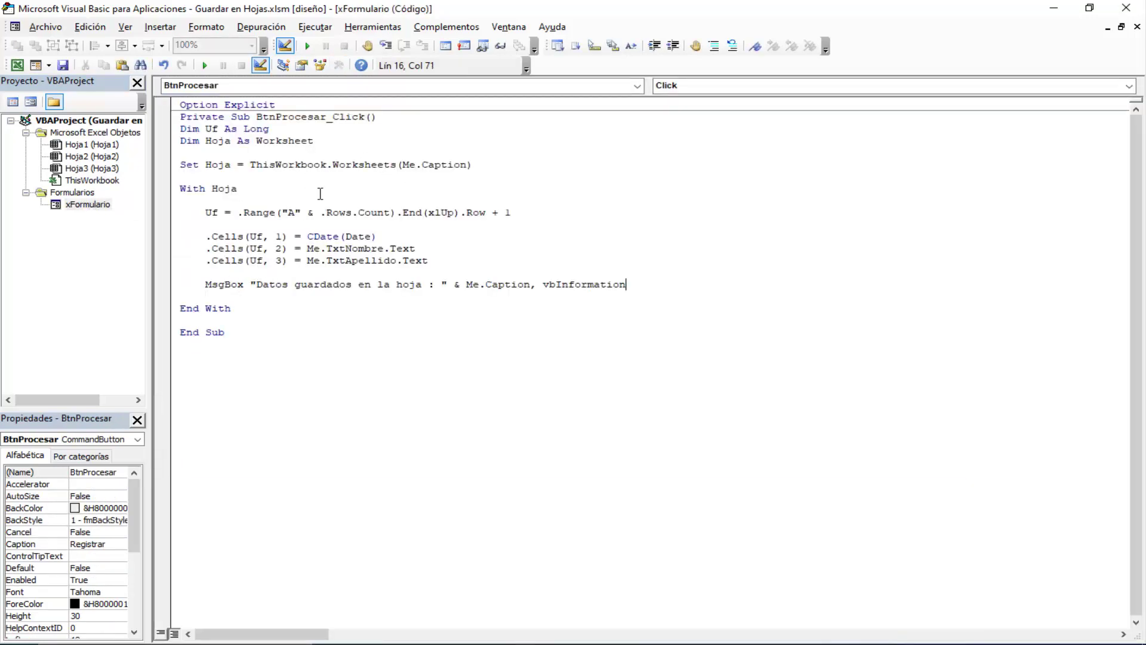
pyautogui.click(321, 193)
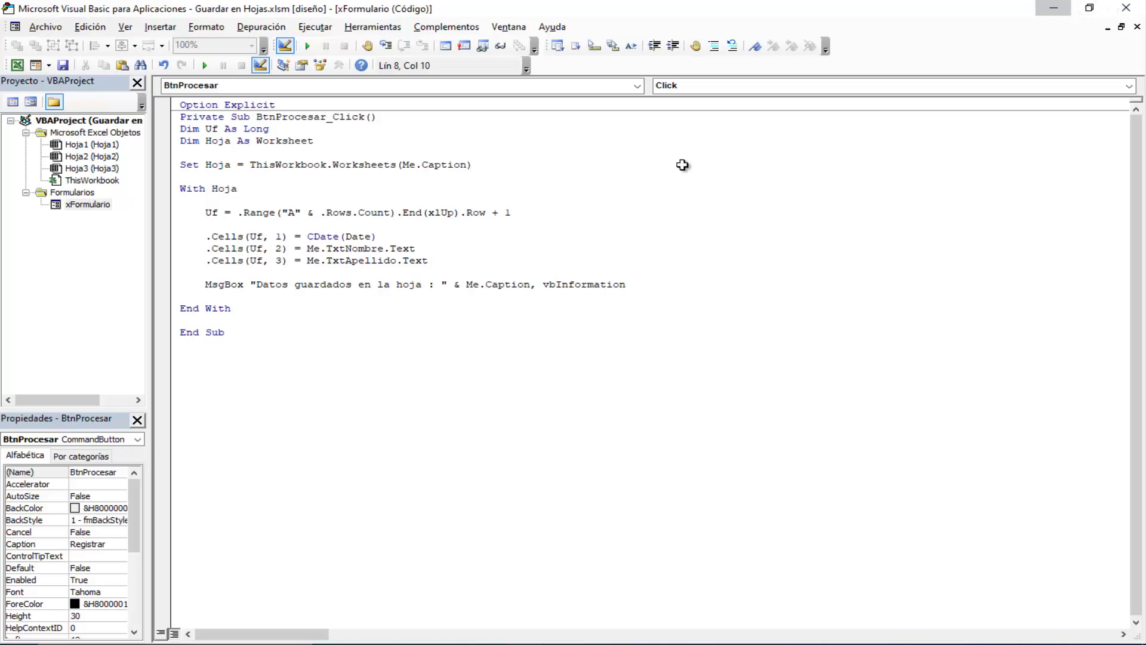
# Return to Excel with Alt+F11 and turn off design mode on Hoja3
pyautogui.hotkey('alt', 'F11')
pyautogui.click(487, 336)
pyautogui.click(506, 110)
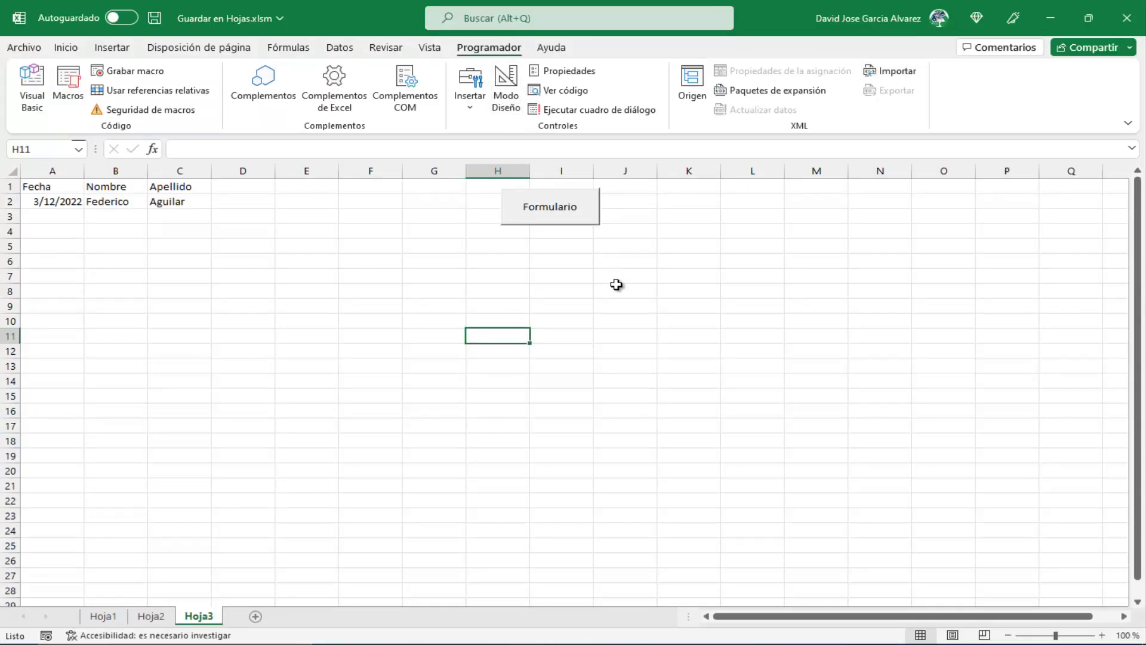